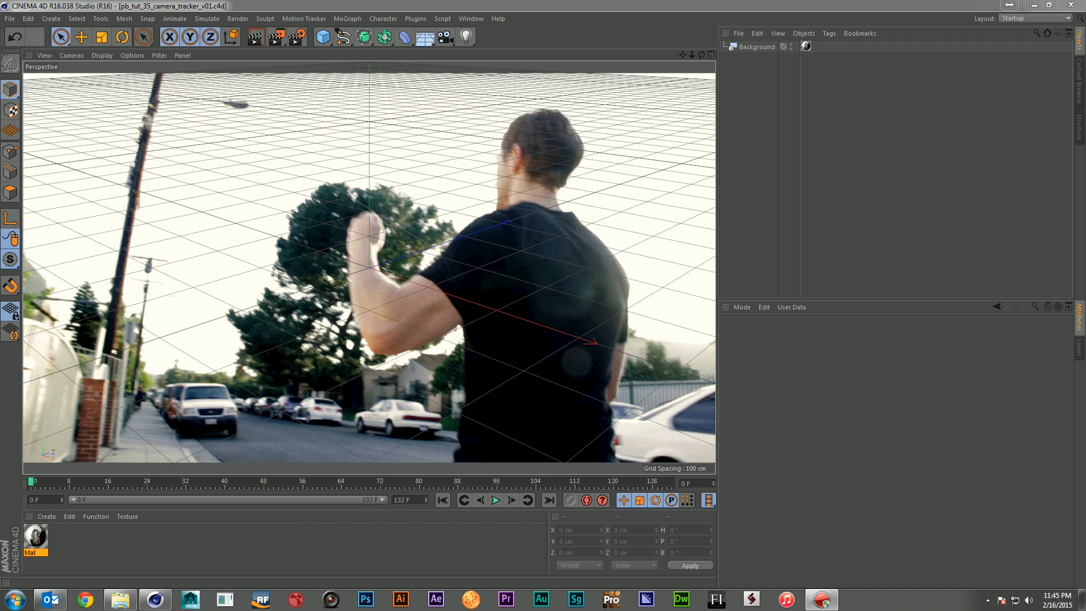
Step: Play back the street footage to review the camera movement, stop it and return to frame 0
click(495, 501)
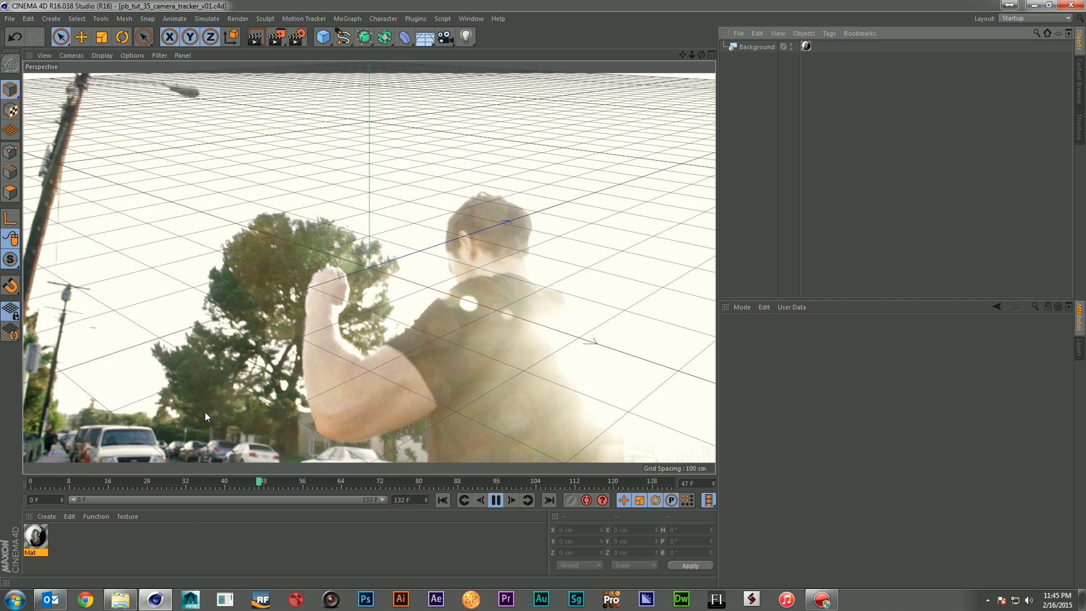
click(496, 500)
click(442, 501)
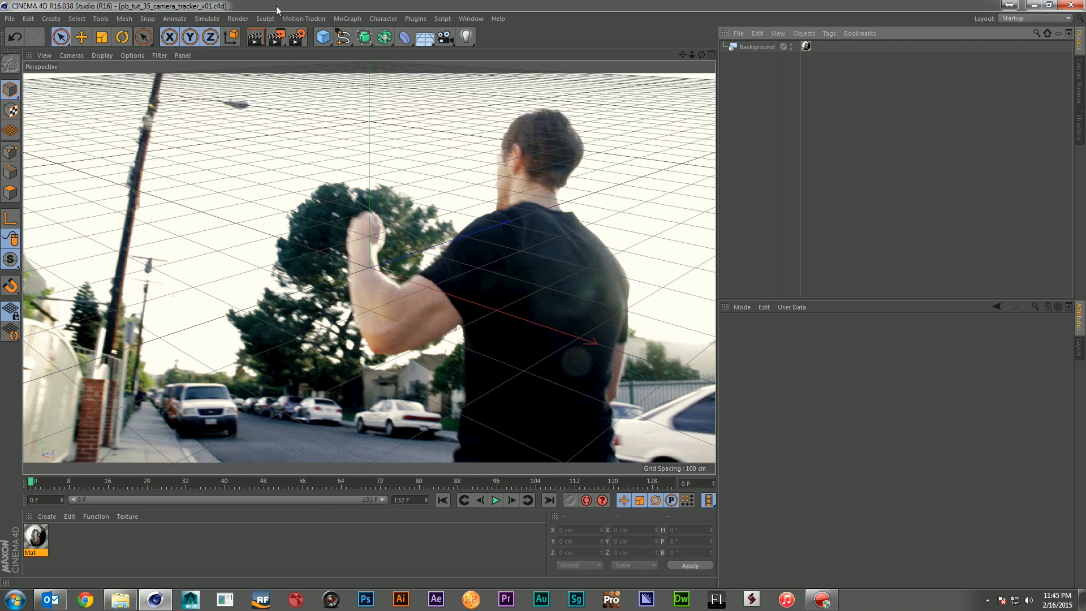
Step: Add a Motion Tracker object and load shot_07_00000.png from the tex/shot_07 folder as its footage
click(308, 20)
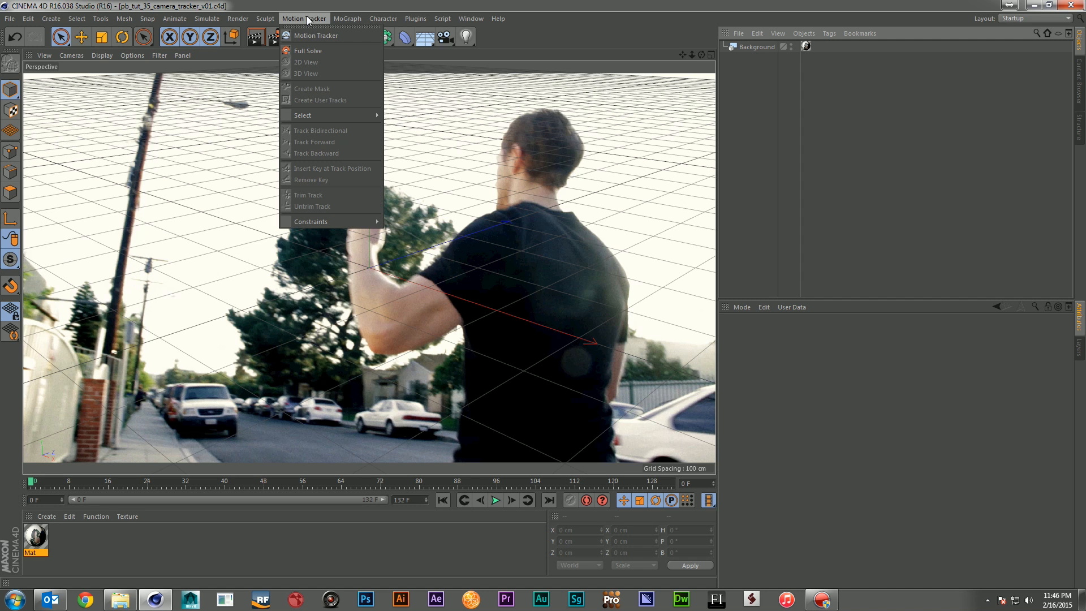
click(335, 35)
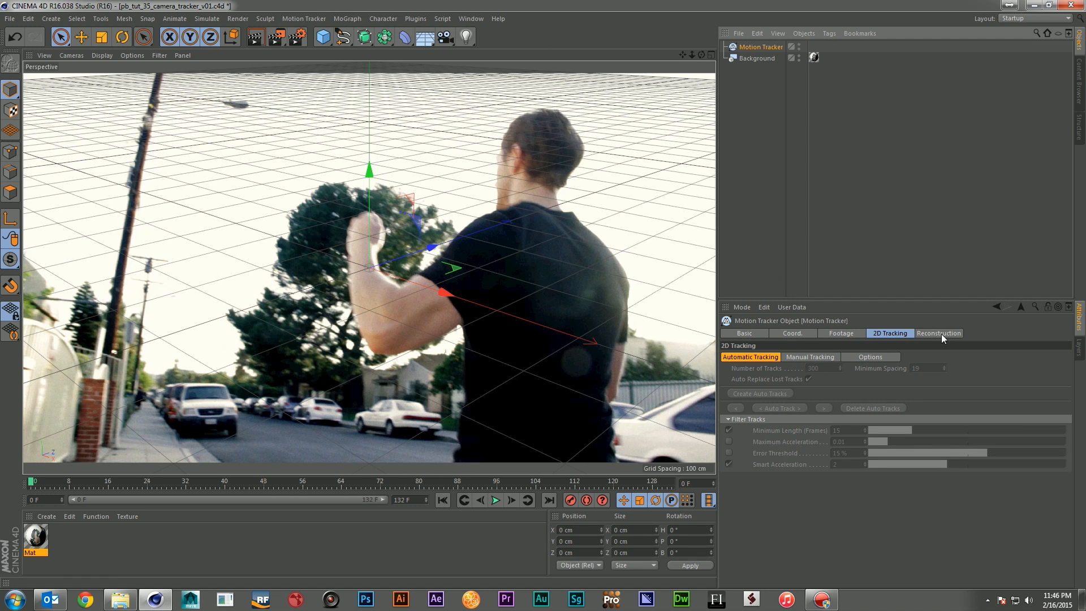
click(830, 333)
click(1062, 357)
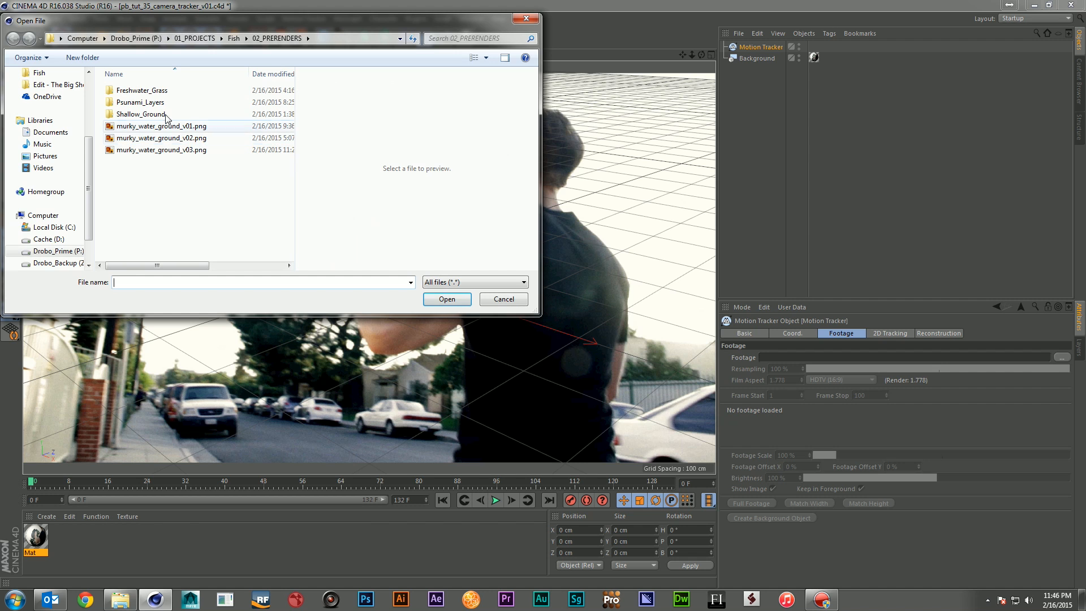
scroll(89, 258, down, 2)
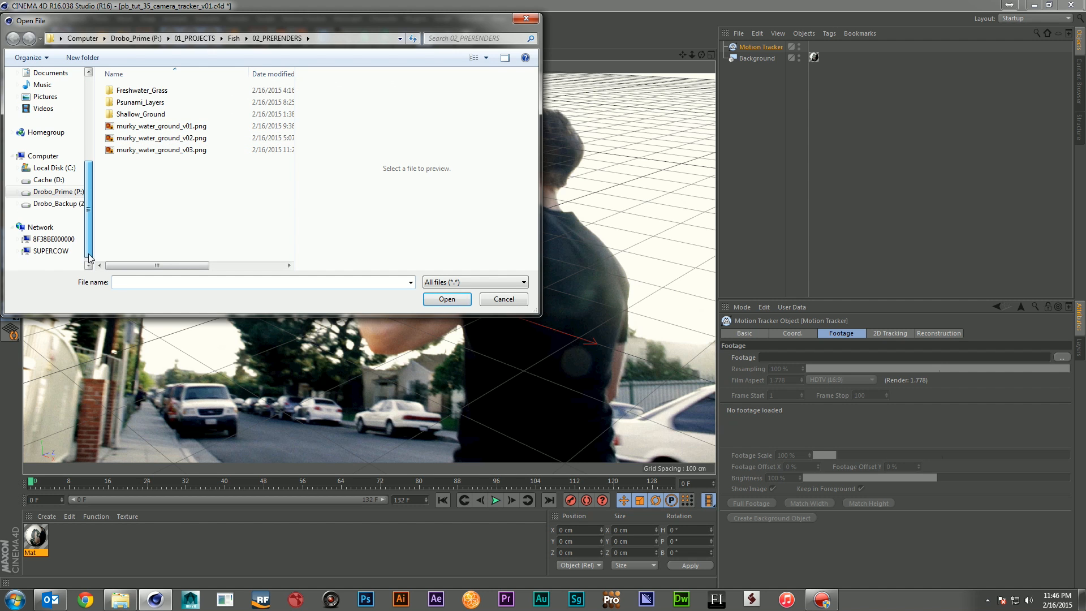
click(74, 204)
double_click(146, 115)
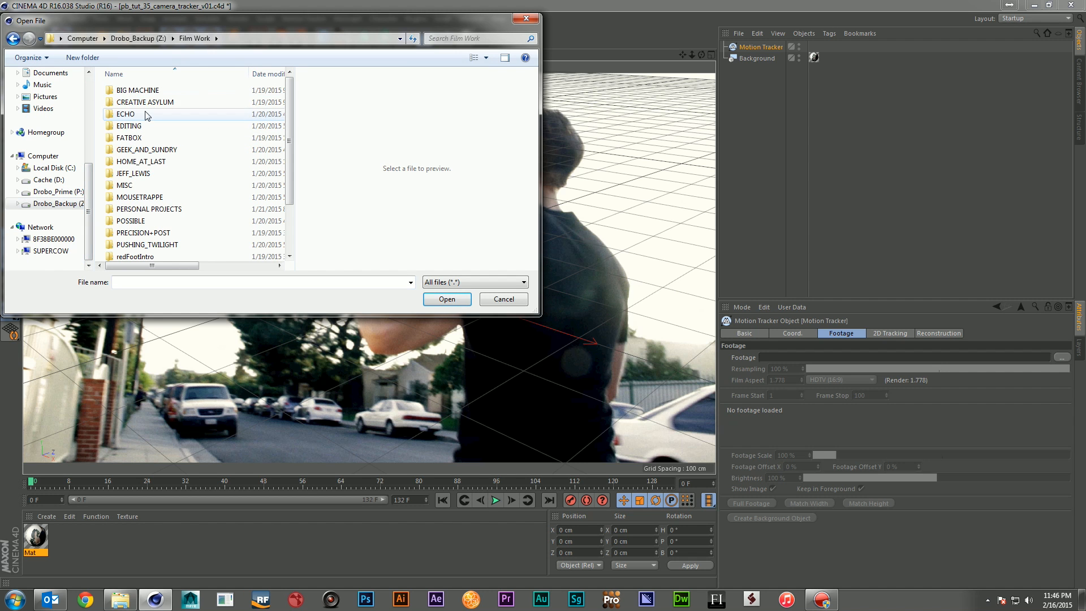
click(141, 161)
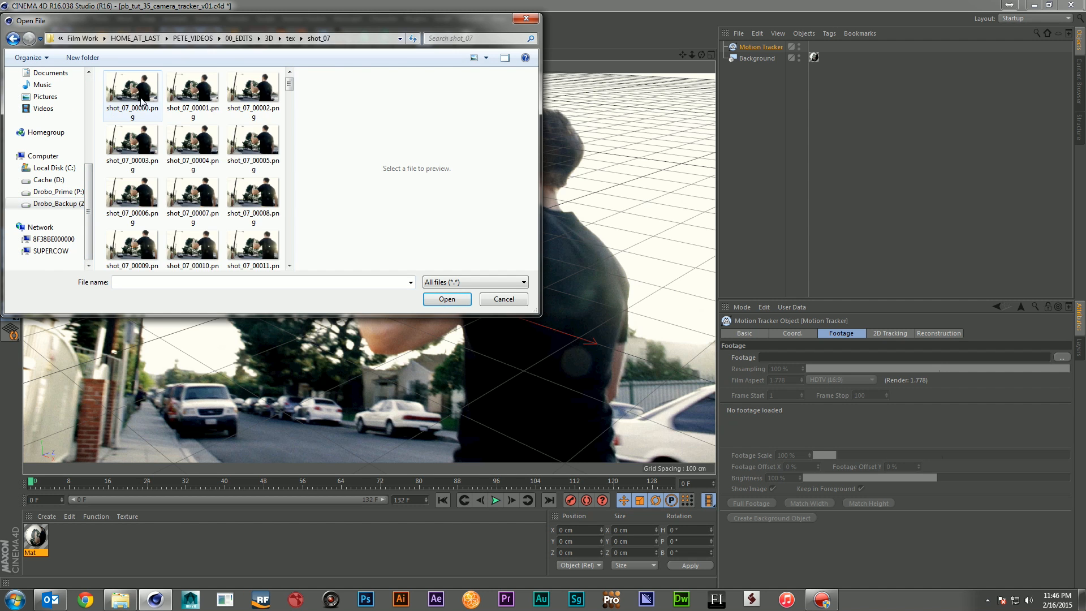
click(143, 92)
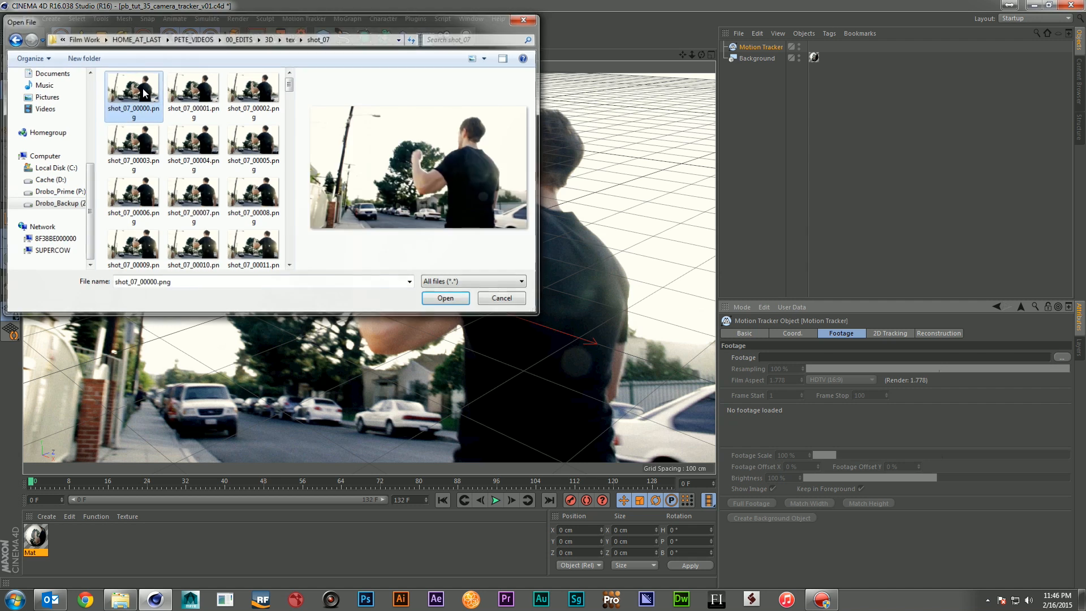
double_click(143, 92)
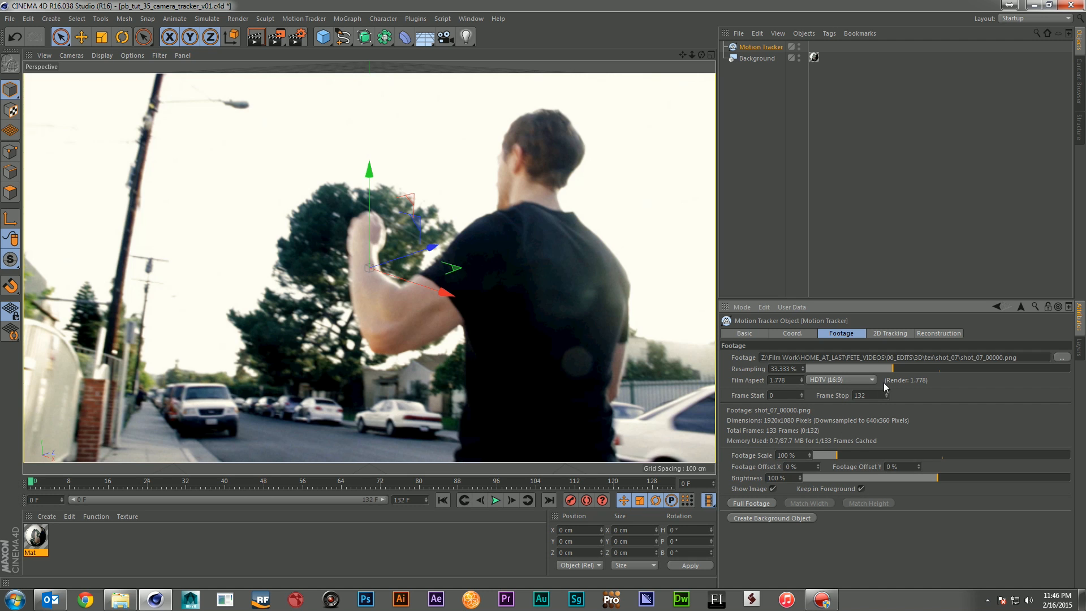
Step: Add a Mask Constraint tag to the Motion Tracker object
click(891, 333)
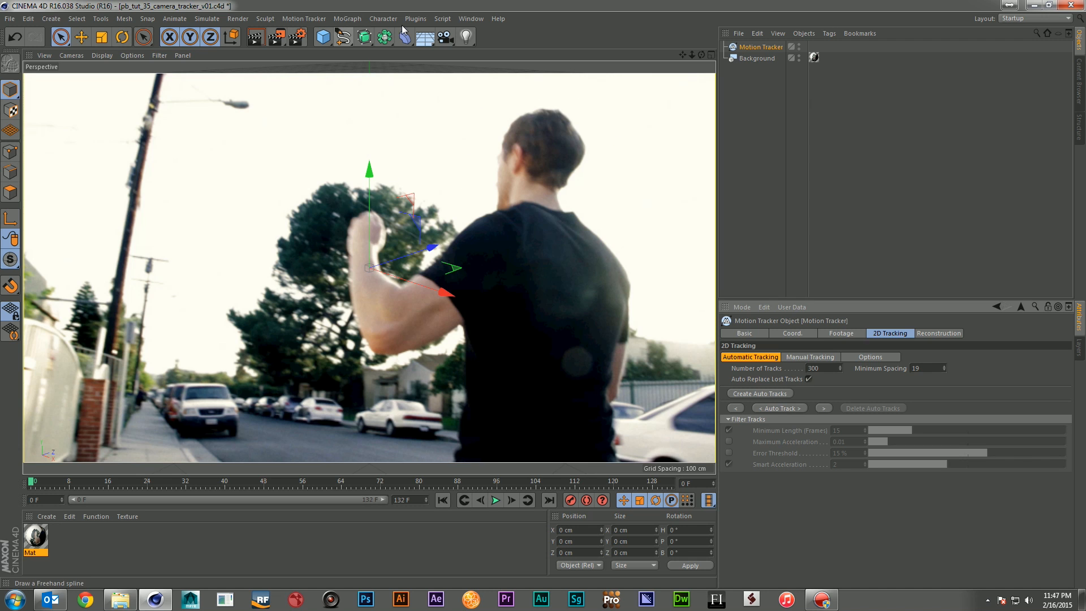
right_click(741, 49)
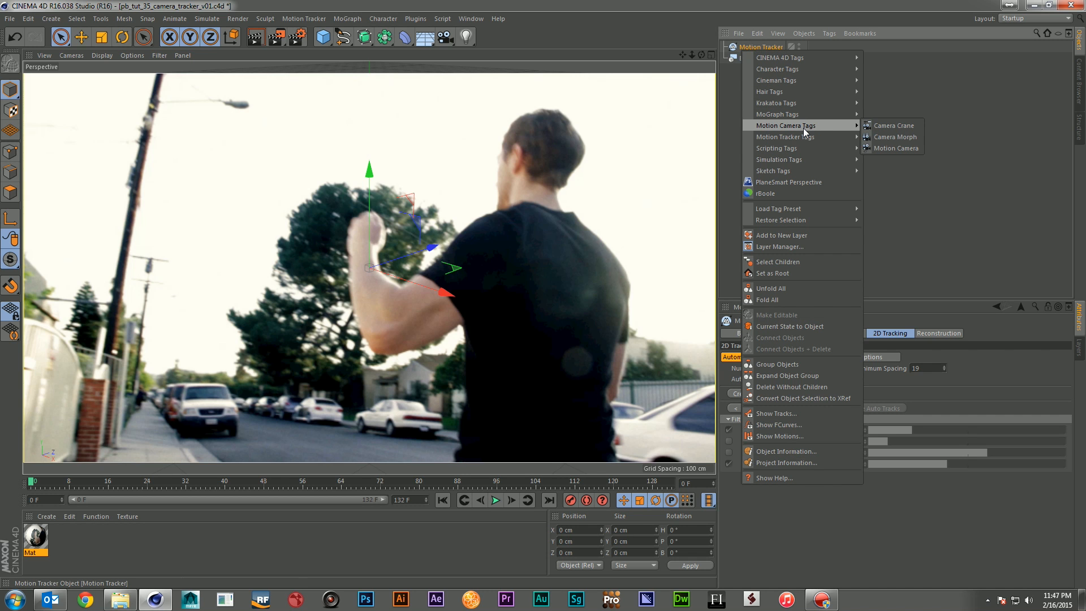
mouse_move(804, 137)
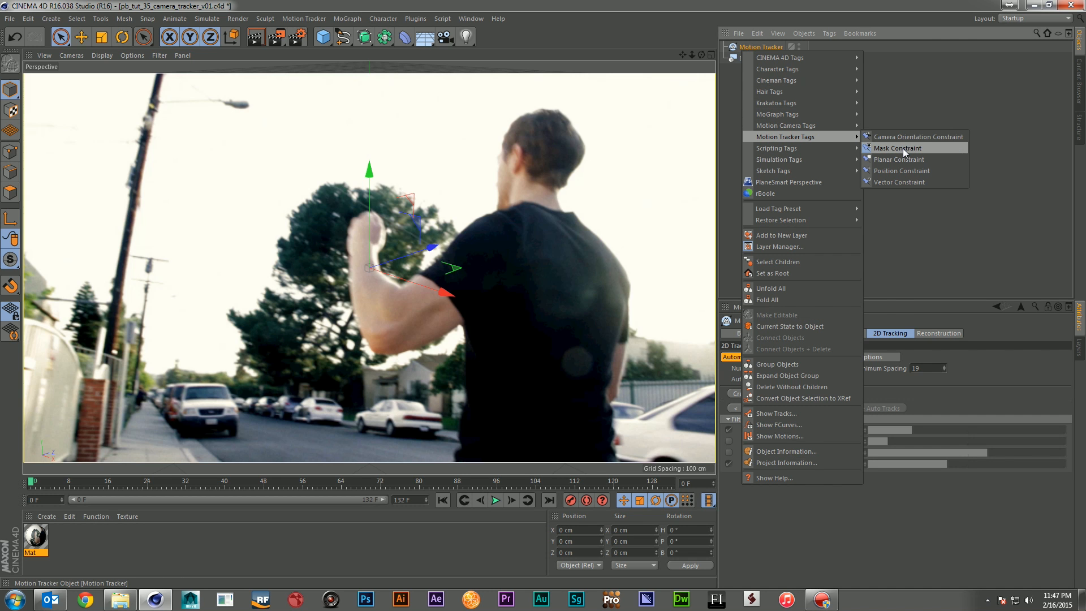
click(903, 149)
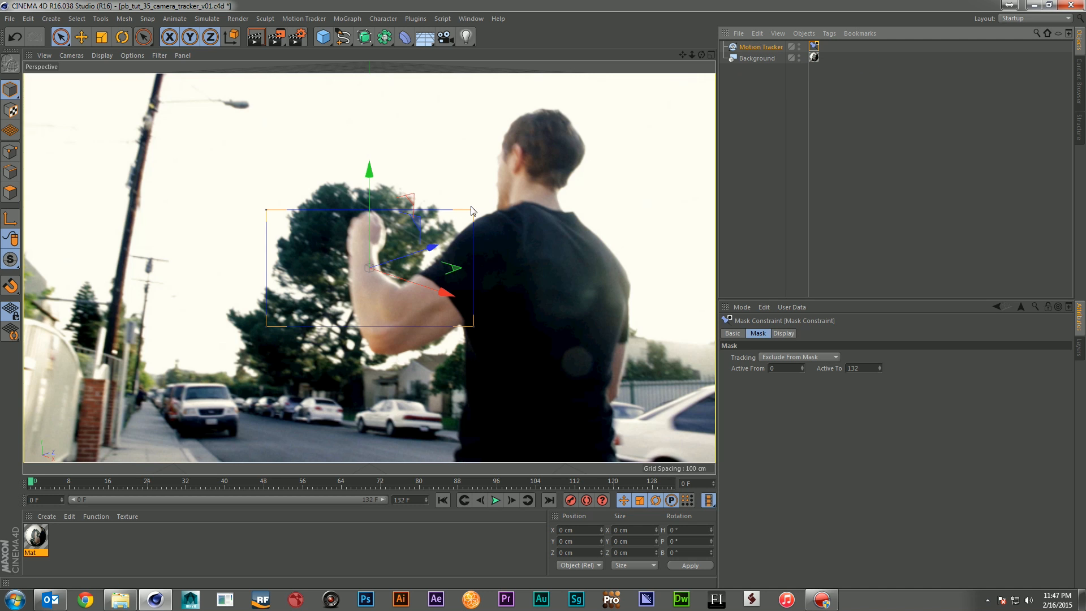
Step: Shape the mask at frame 0 by moving its four corners so it encloses the man and his raised arm
drag(474, 212, 665, 82)
drag(266, 210, 376, 100)
drag(474, 331, 633, 463)
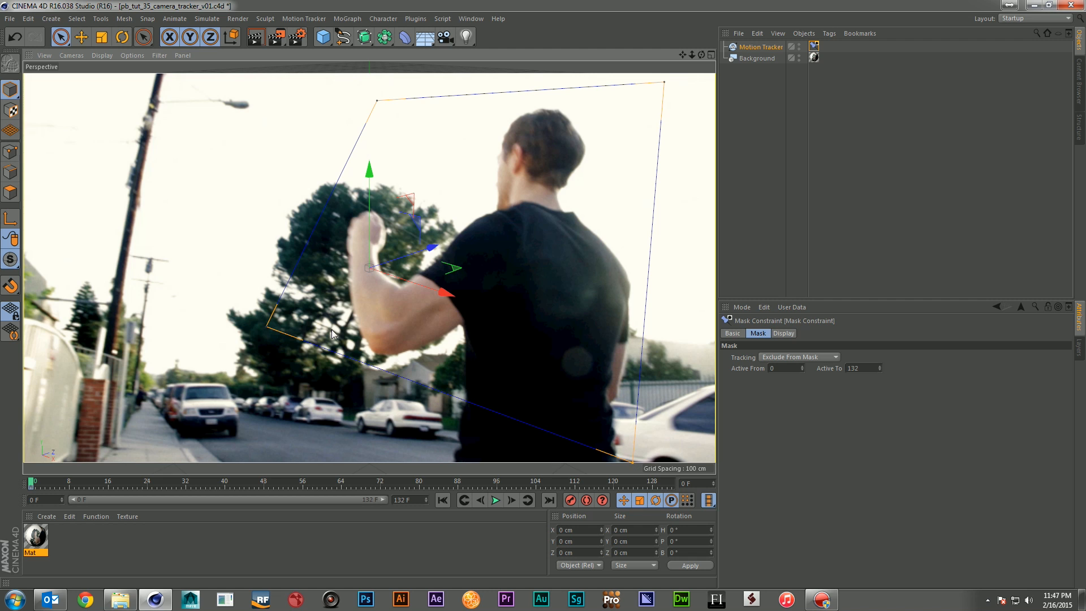
drag(266, 327, 336, 462)
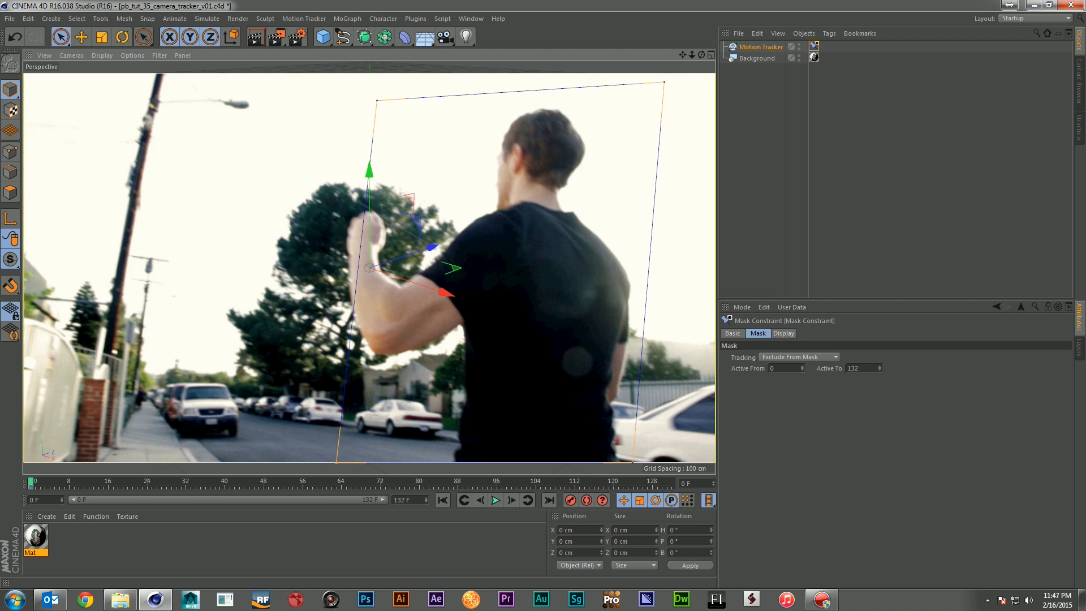
drag(377, 101, 313, 111)
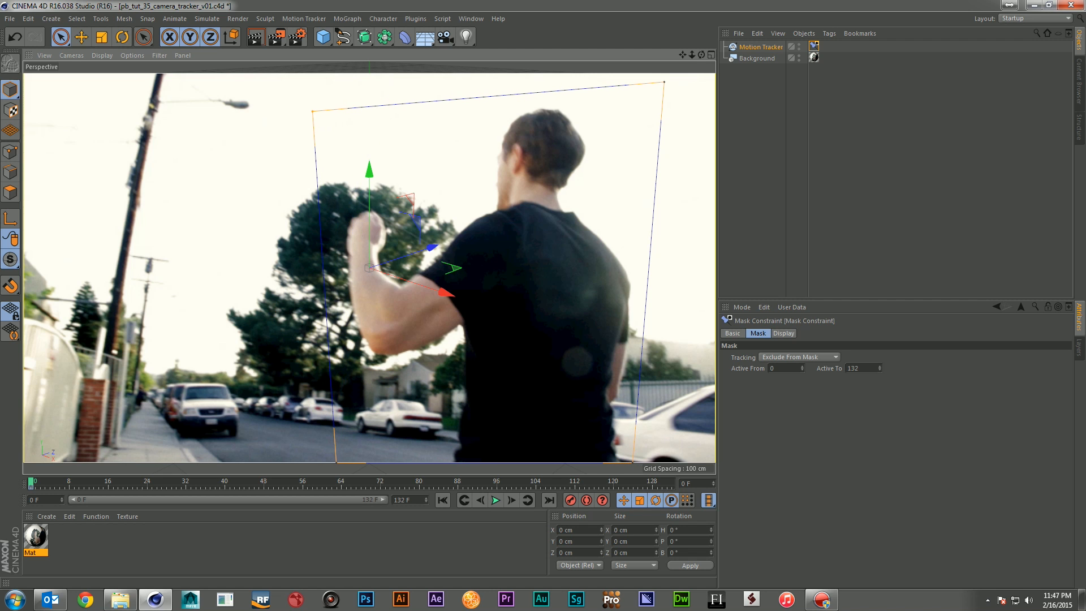
Step: At frame 8, widen the mask to the footage's upper and right edges so it covers the man's head and shoulder
click(69, 481)
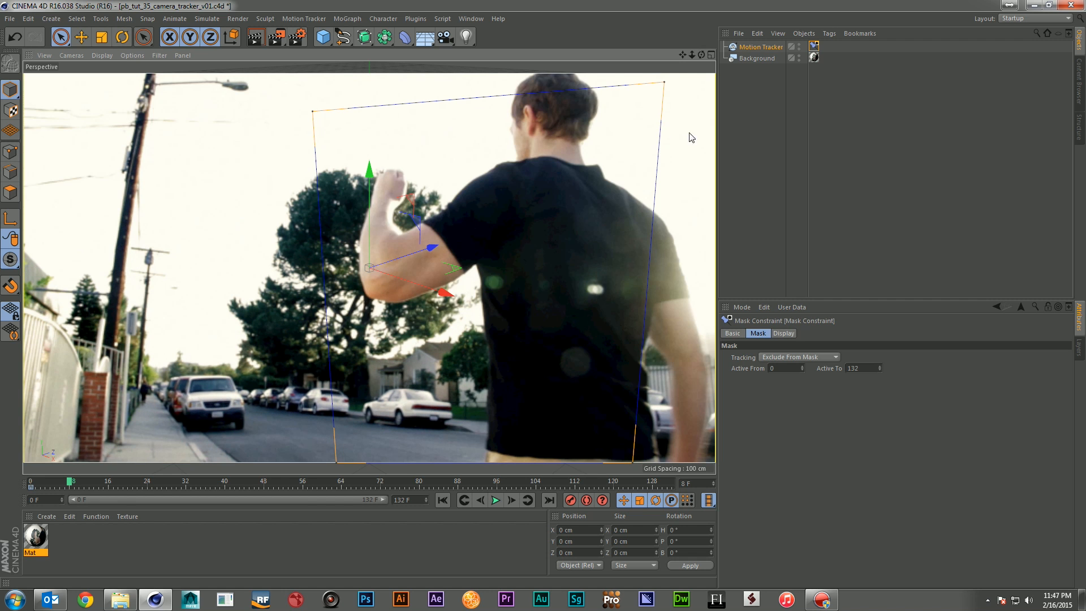
drag(665, 83, 714, 73)
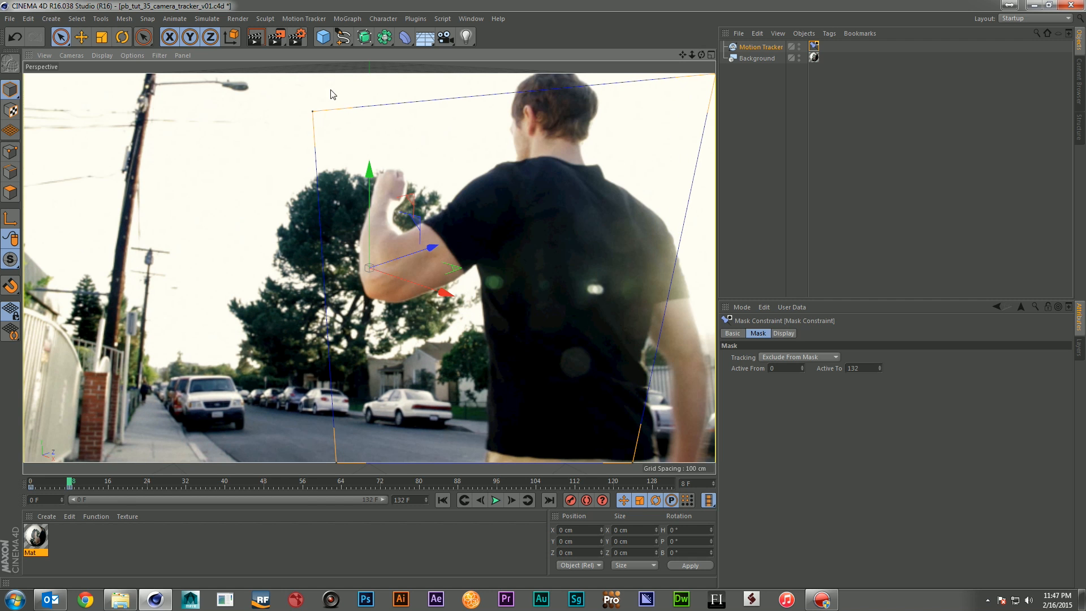
drag(312, 111, 338, 74)
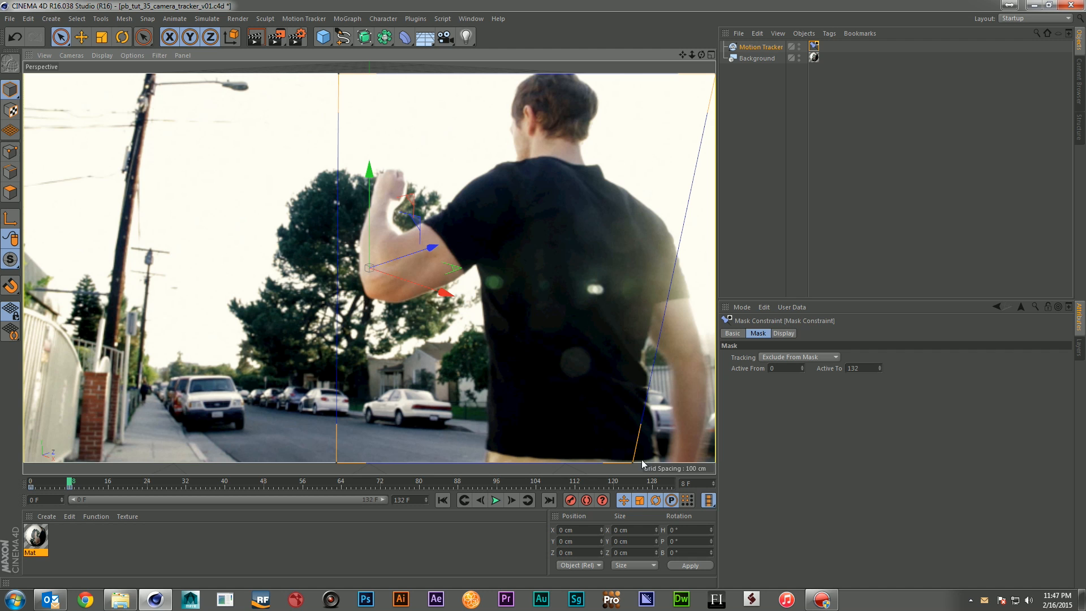
drag(660, 463, 714, 462)
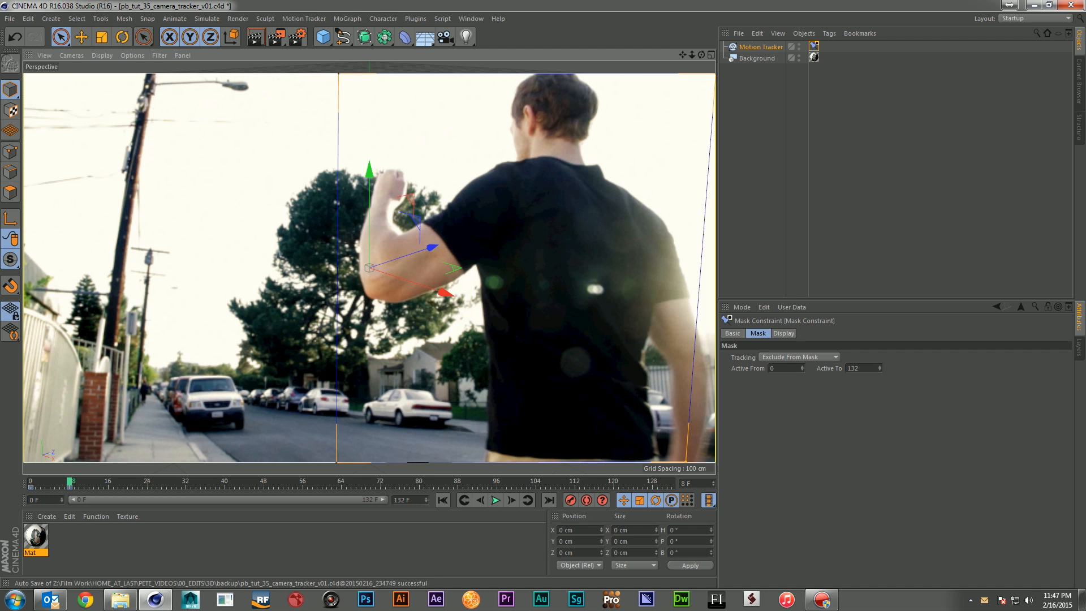
Step: At frame 24, move both left corners of the mask inward, closer to the man's raised forearm
click(110, 482)
drag(112, 482, 147, 482)
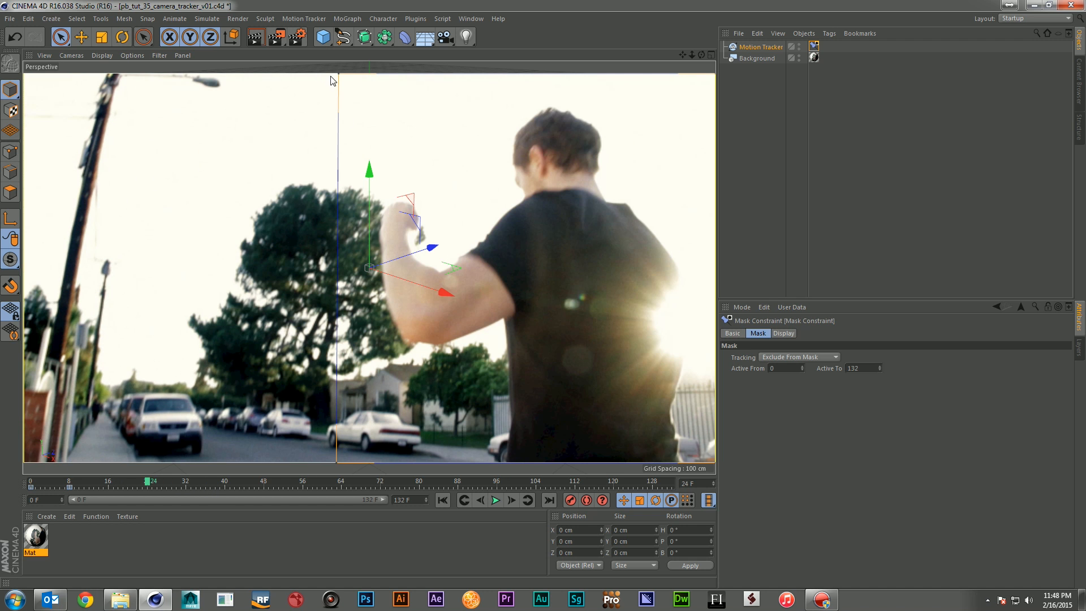
drag(338, 75, 373, 73)
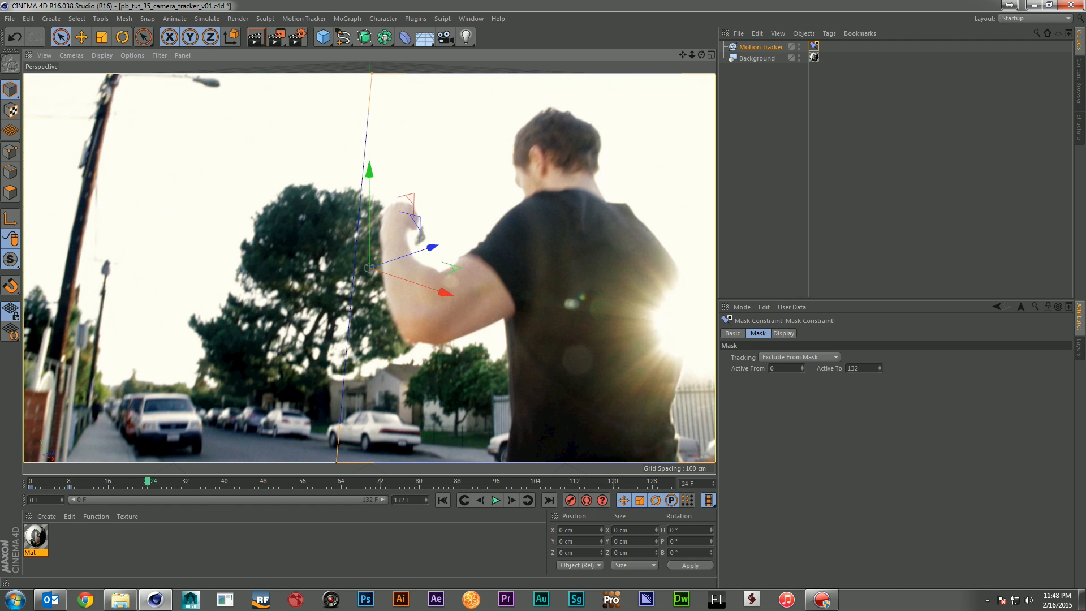
drag(337, 463, 362, 462)
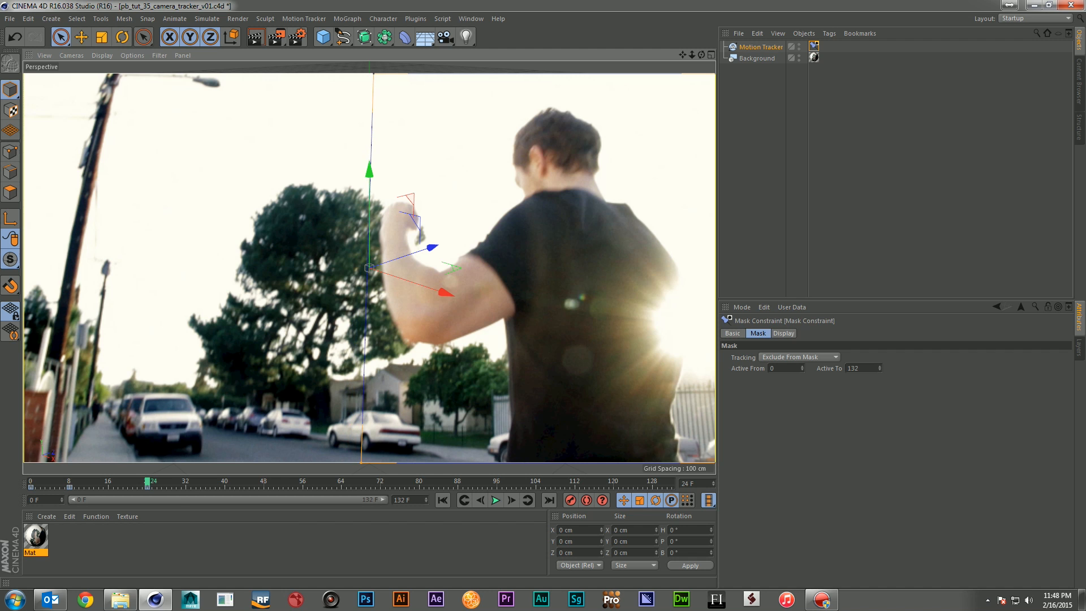
Step: At frame 15, shift the mask's left edge inward to sit just beside the man's forearm
click(104, 485)
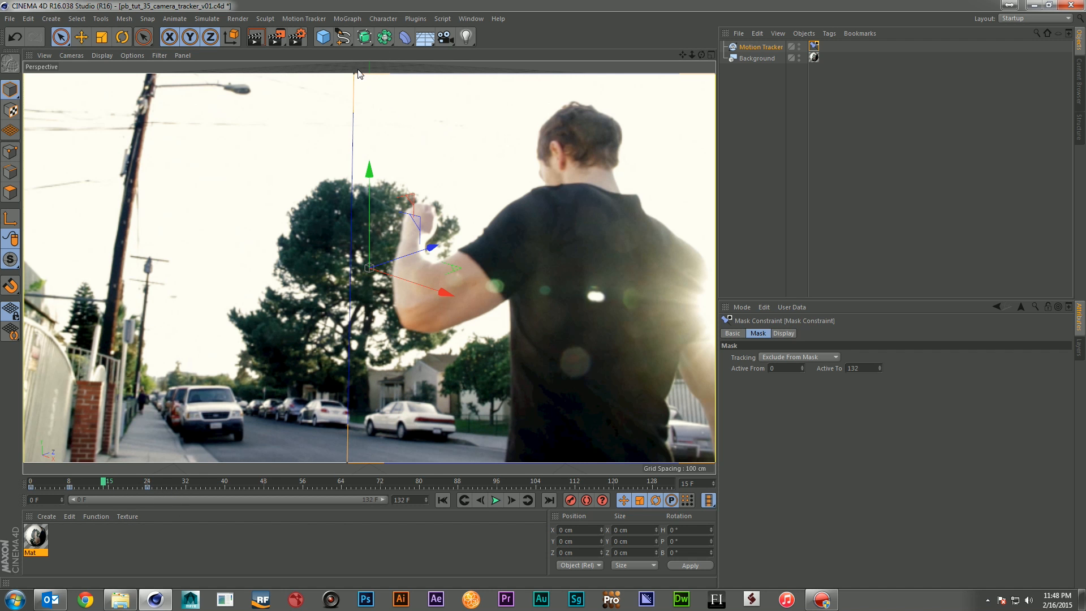
drag(355, 73, 397, 73)
drag(348, 462, 371, 462)
Step: Move the mask's left edge outward at frame 32 and its lower-left corner outward at frame 40 to keep the arm covered
click(185, 487)
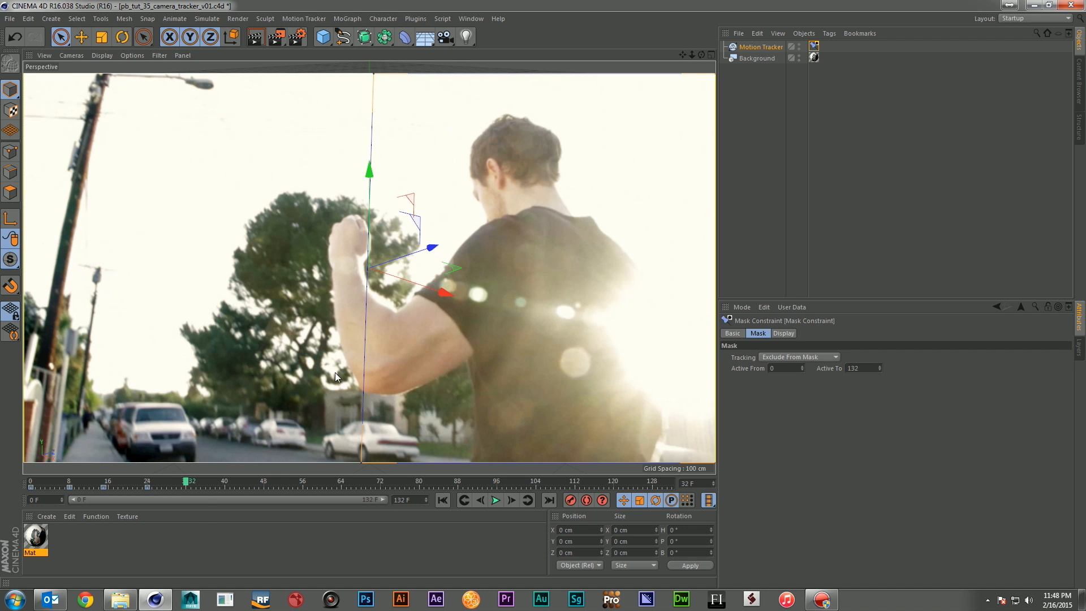
drag(375, 74, 300, 73)
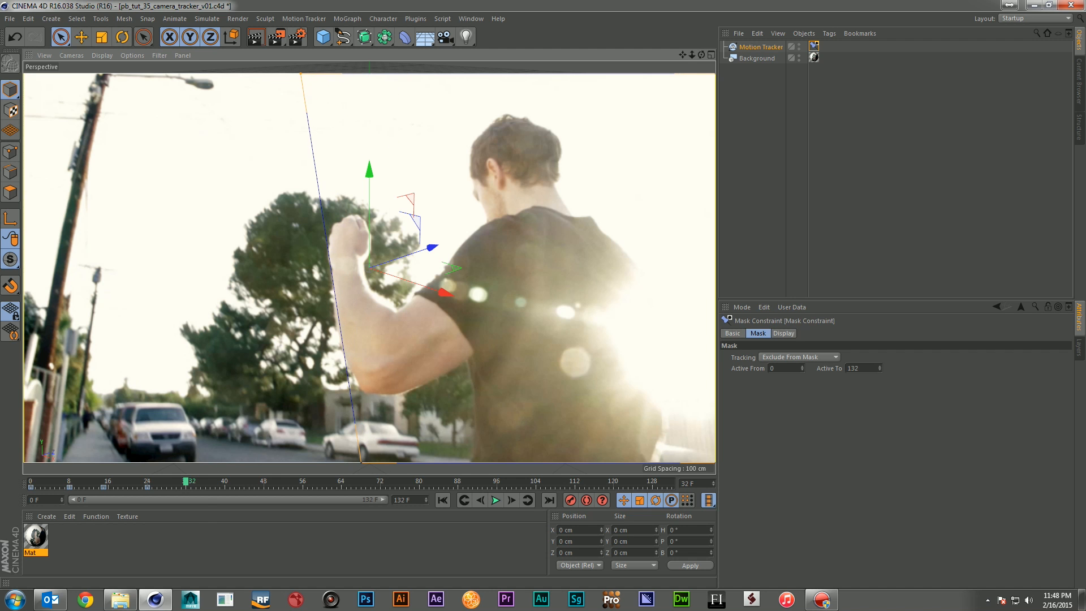
drag(360, 463, 339, 463)
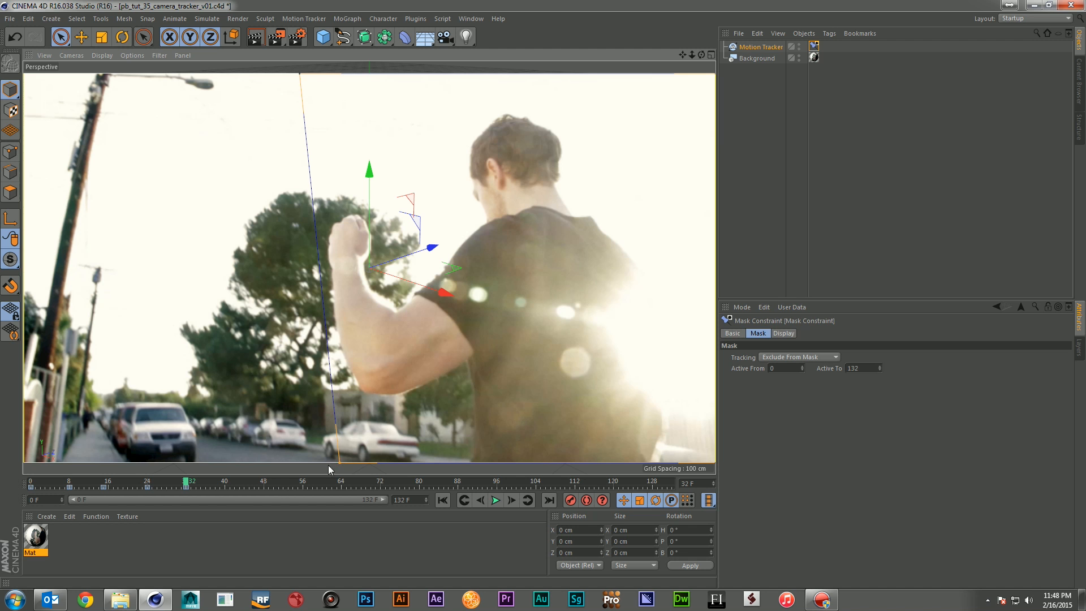
drag(170, 483, 226, 487)
drag(338, 462, 315, 464)
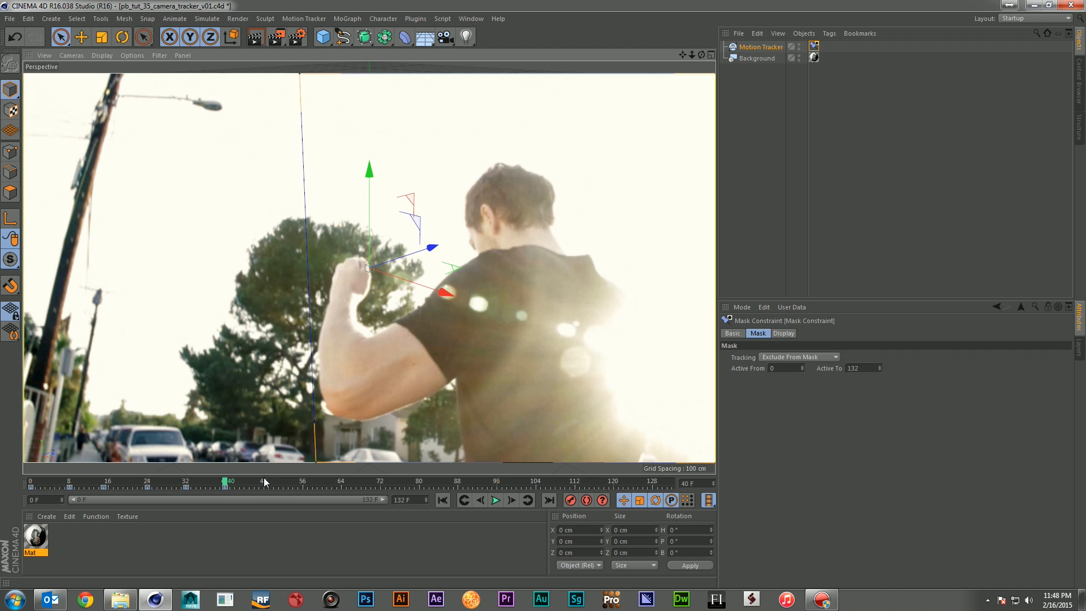
Step: At frame 48, move the mask's lower-left corner outward and lower its upper-left corner to just above the fist
click(264, 478)
drag(316, 457, 295, 463)
drag(300, 75, 297, 198)
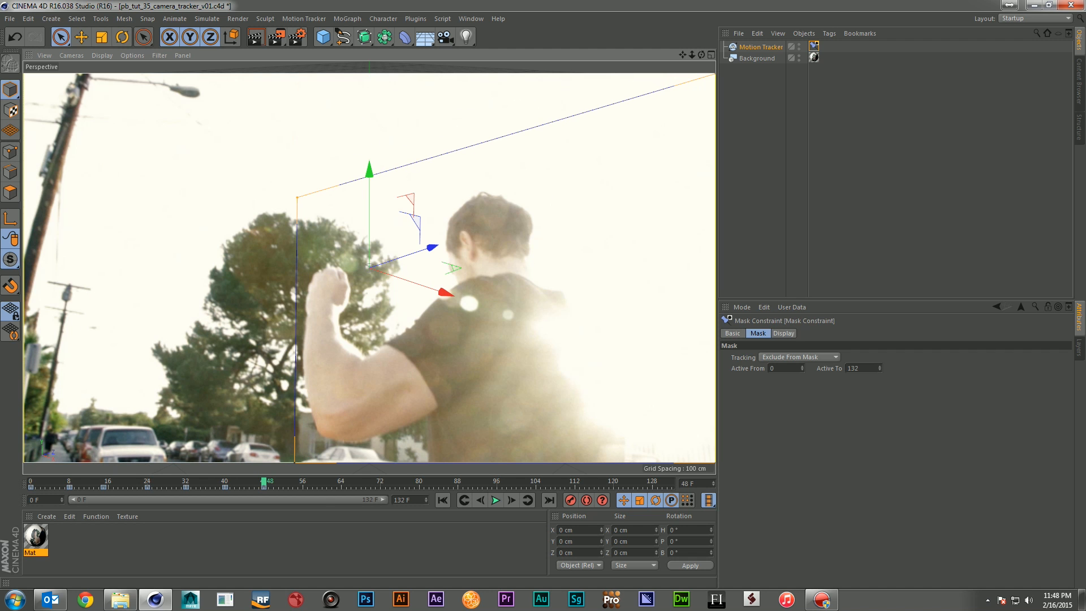
Step: At frame 56, move both left corners of the mask outward to clear the man's fist and elbow
click(304, 482)
drag(297, 197, 286, 202)
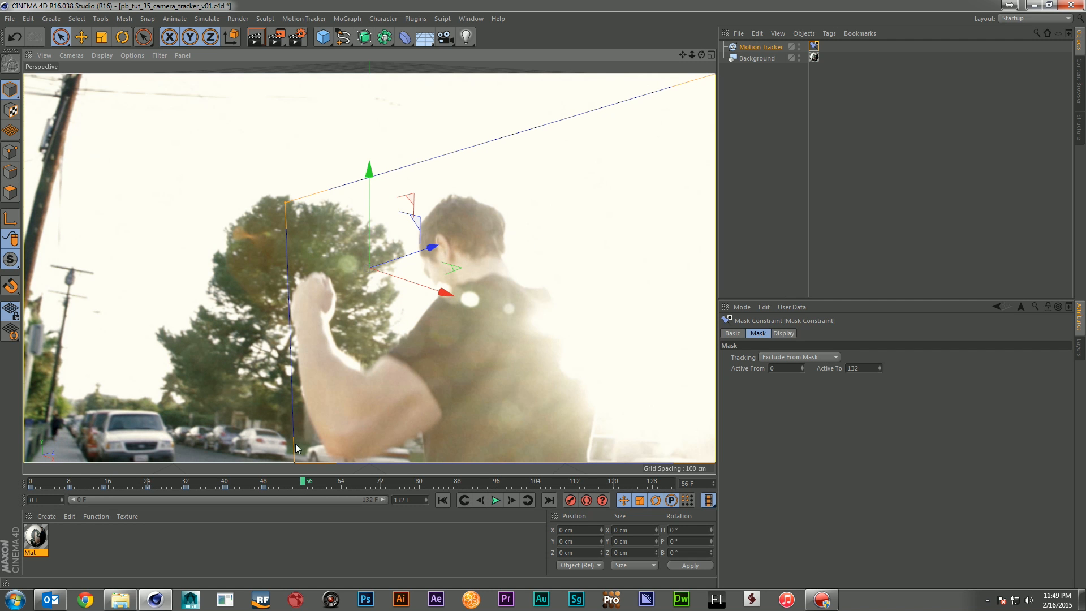
drag(294, 461, 270, 462)
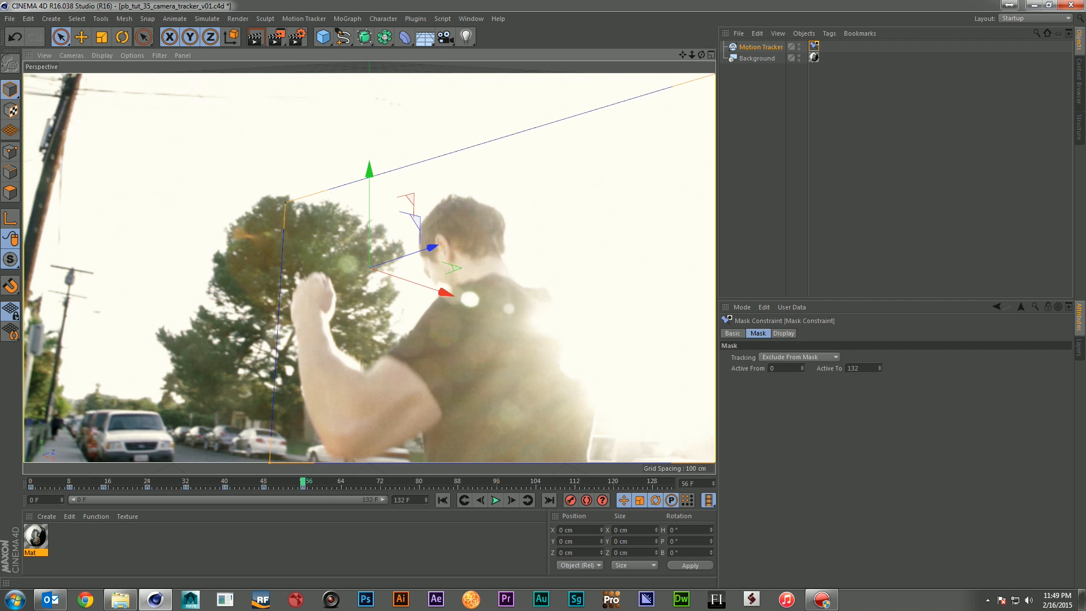
Step: At frame 132, move the mask's upper-left corner slightly inward and down toward the man's raised fist
click(342, 483)
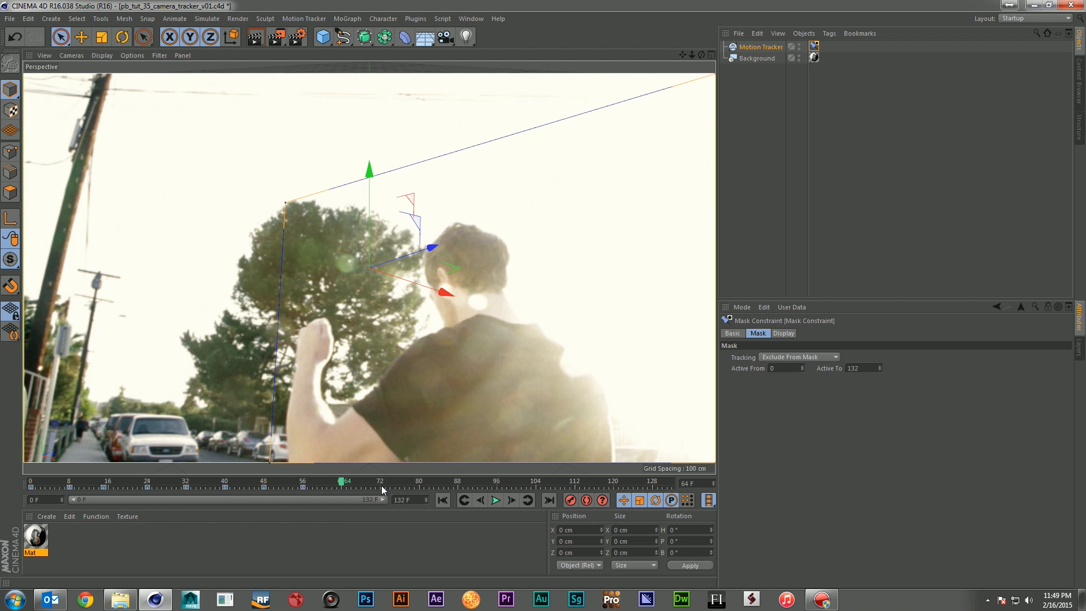
drag(378, 484, 489, 494)
click(489, 494)
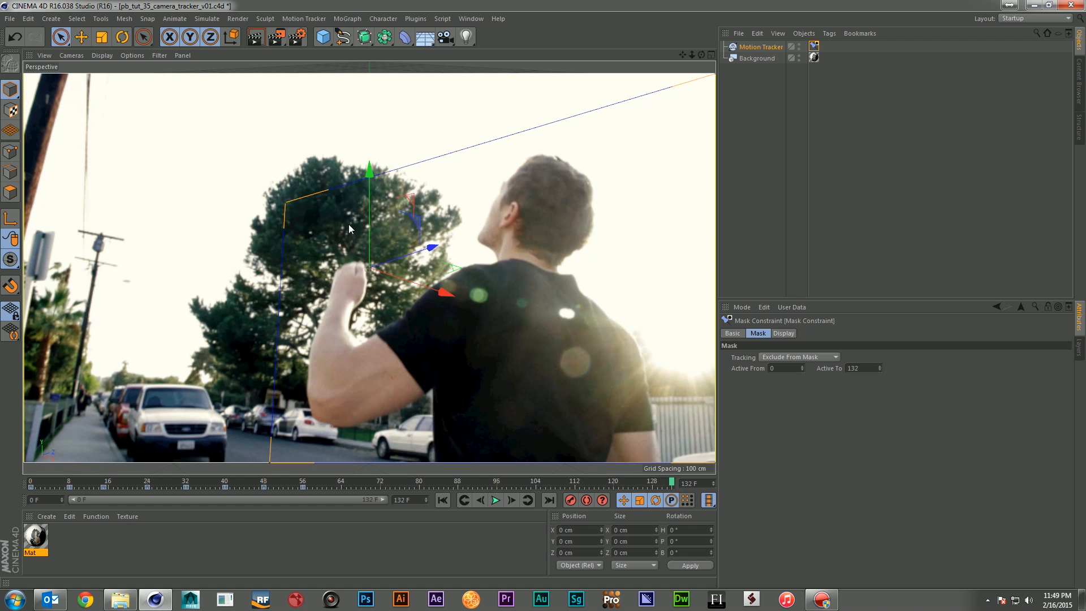
drag(284, 201, 308, 216)
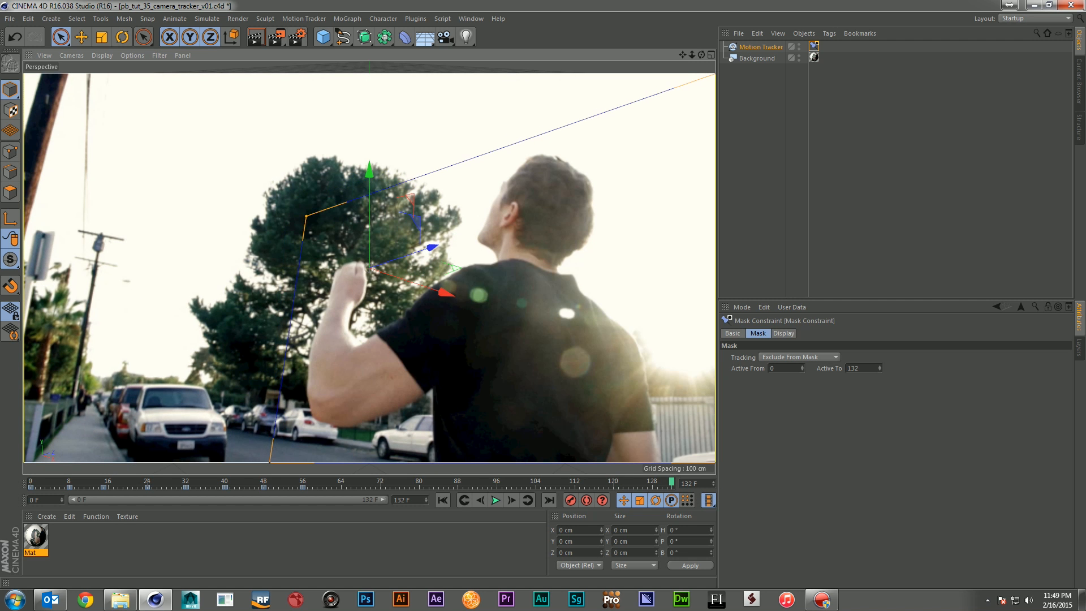
Step: At frame 88, move both left corners of the mask inward, the upper one above the fist and the lower one beside the arm
click(460, 483)
drag(307, 216, 357, 260)
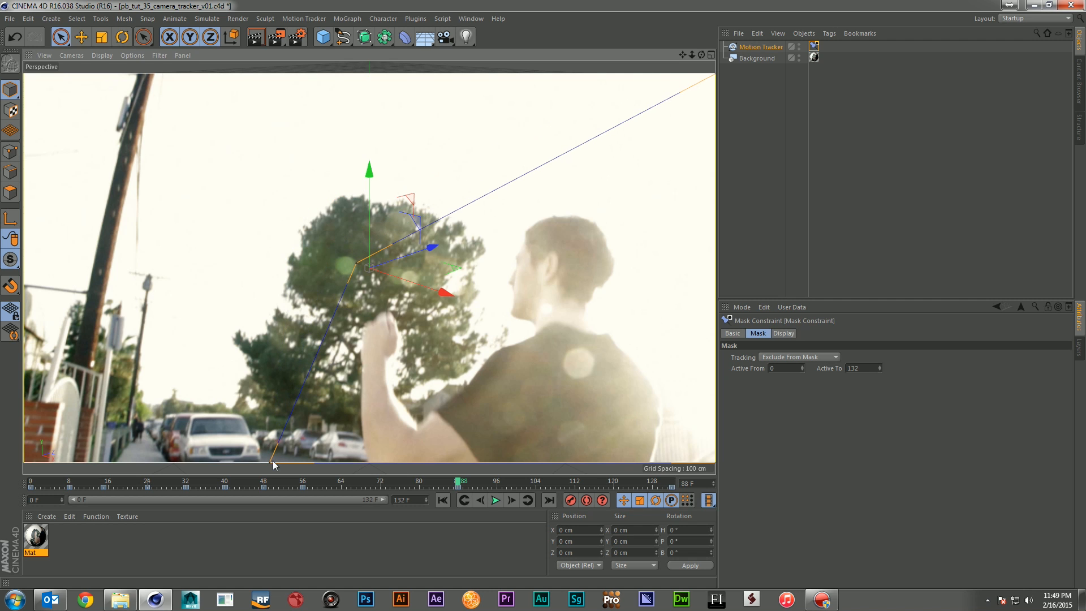
drag(272, 462, 330, 462)
Step: At frame 69, move the mask's lower-left corner outward to clear the elbow and check the mask through frame 132
click(366, 481)
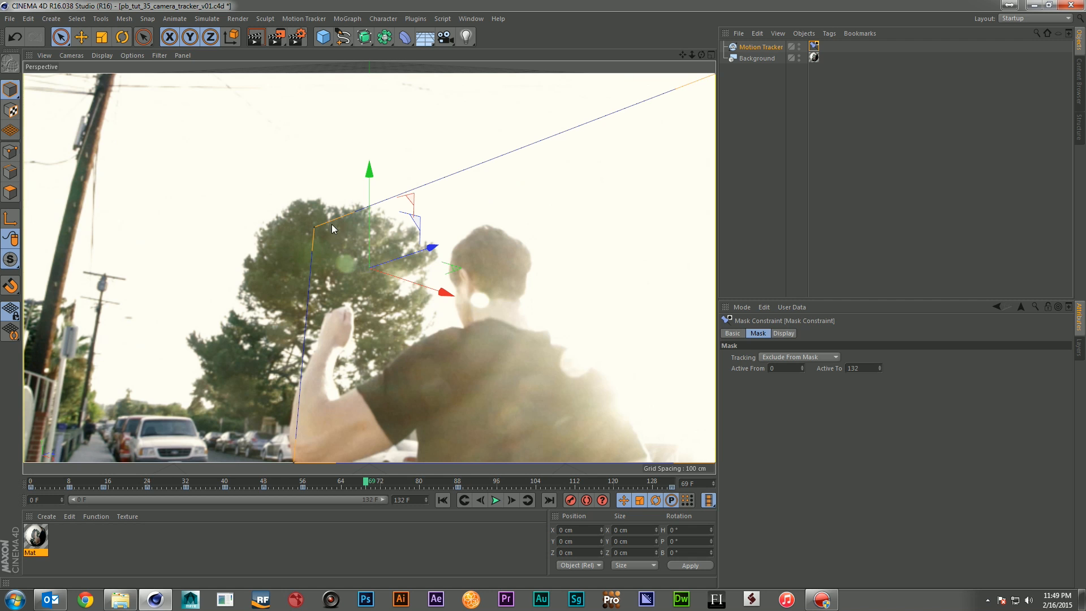
drag(293, 462, 273, 462)
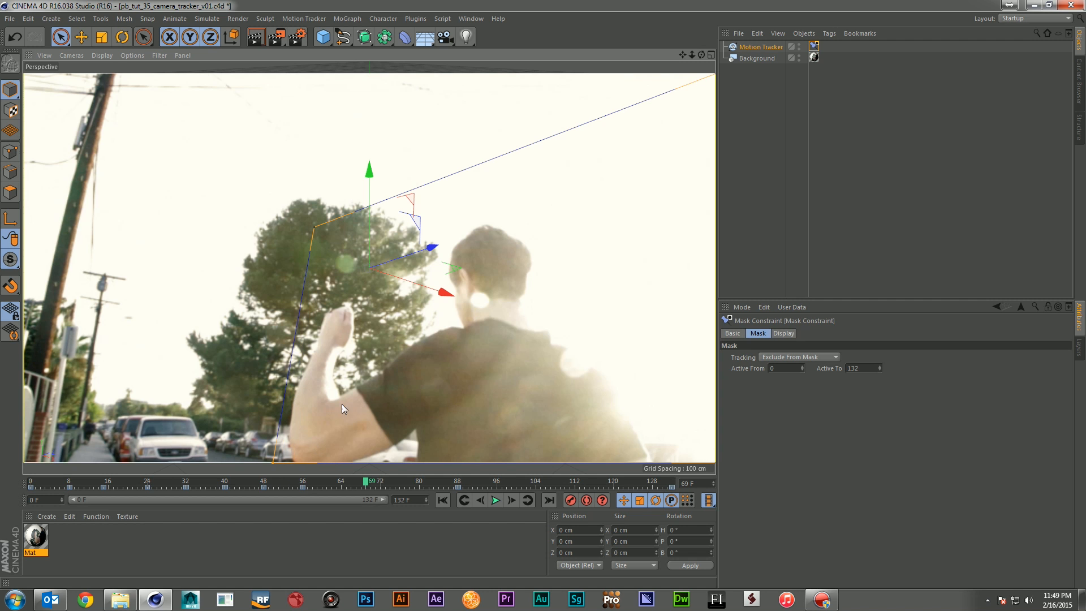
drag(420, 485, 564, 490)
drag(623, 479, 672, 479)
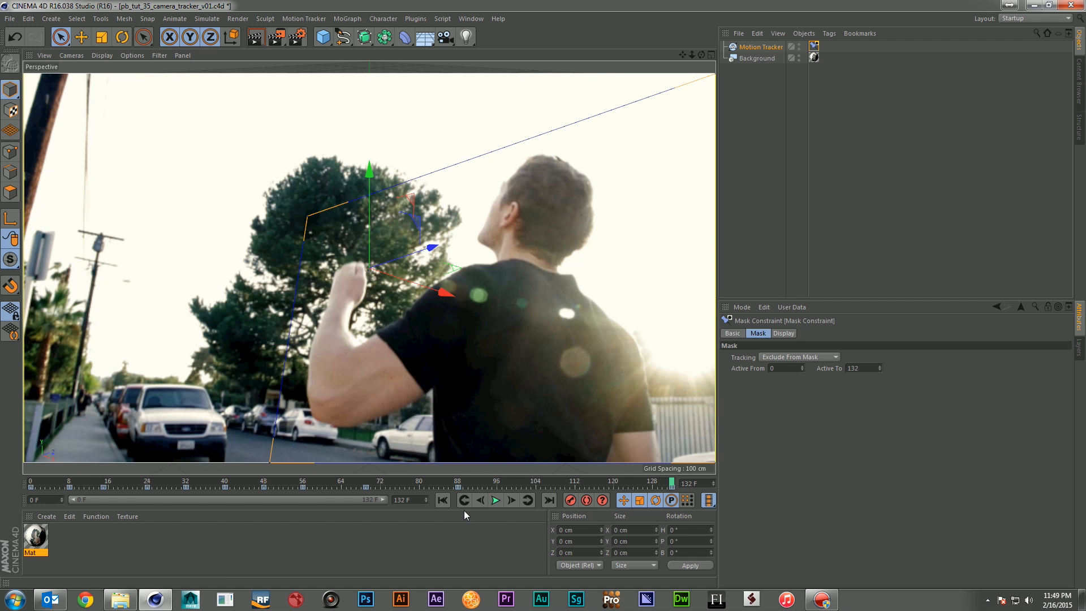
Step: Save the project, then auto-track the footage in 2D from frame 0 with the Motion Tracker
click(440, 500)
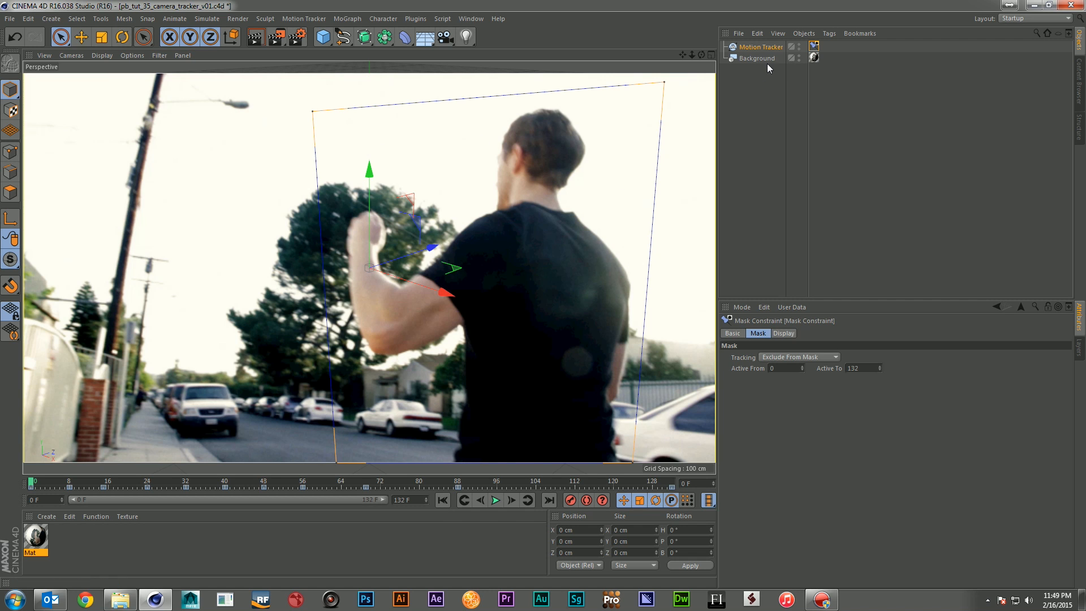
click(780, 47)
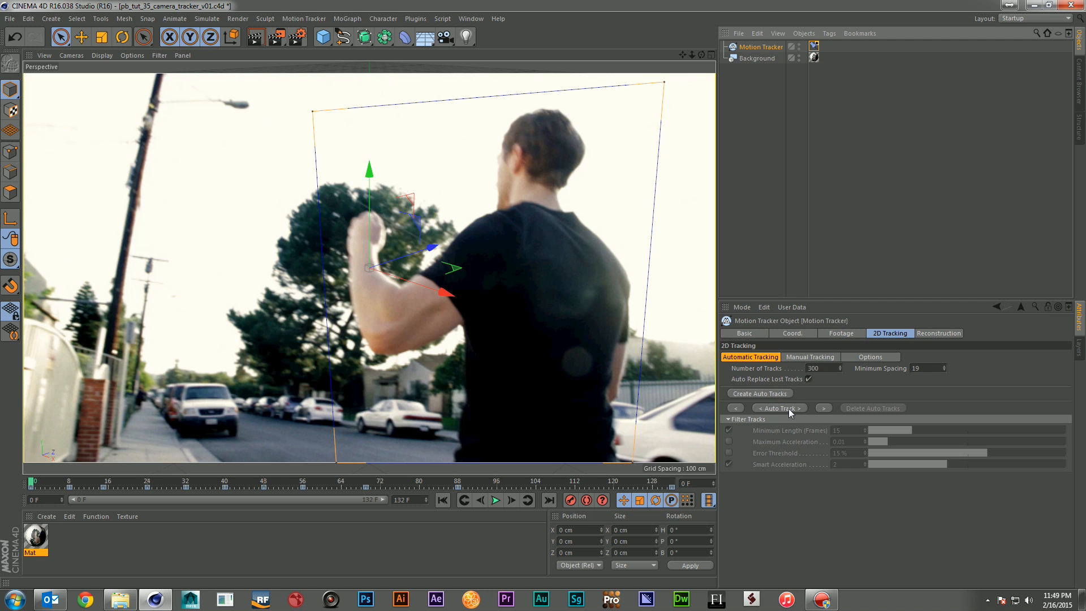
key(ctrl+s)
click(796, 408)
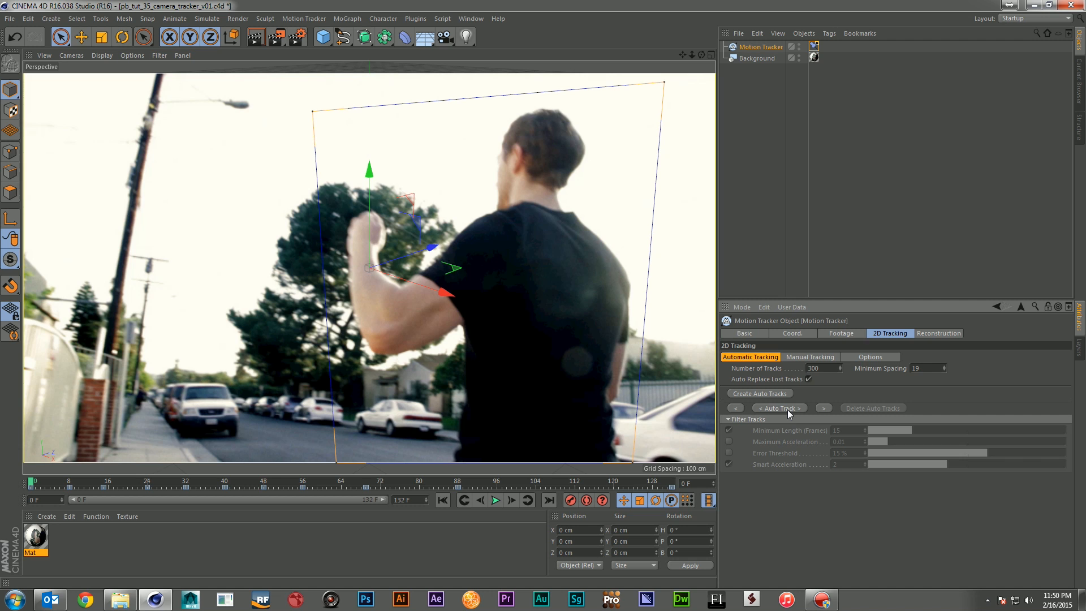
click(789, 409)
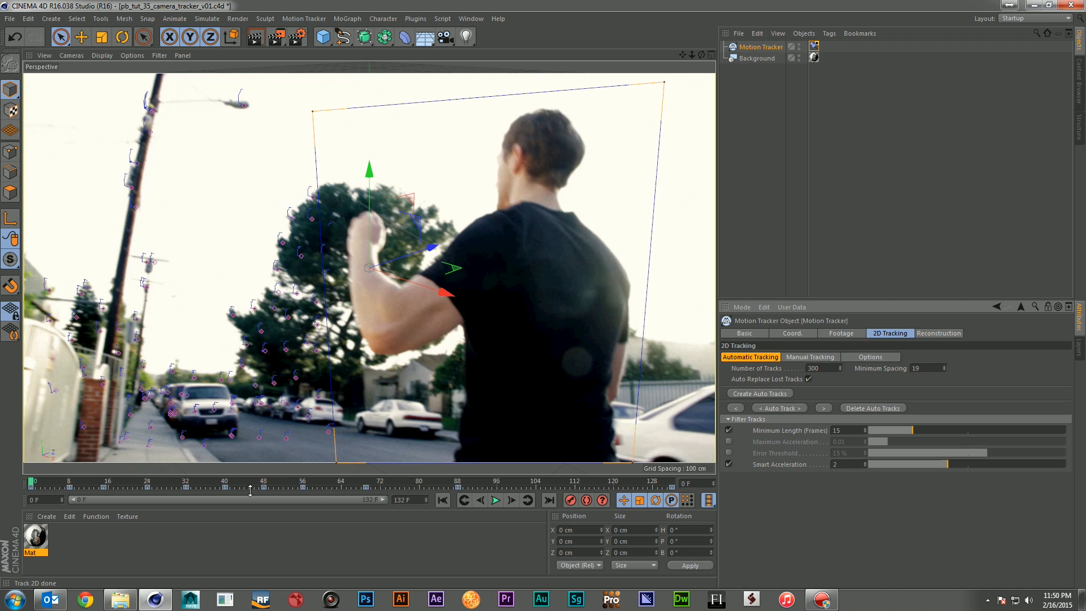
drag(83, 484, 0, 481)
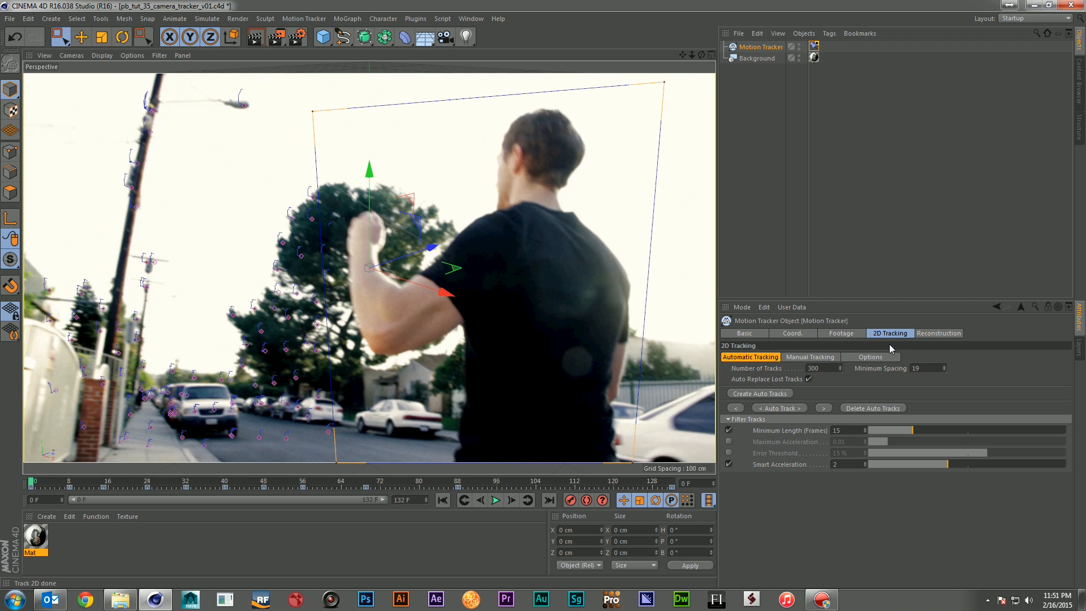
Step: Run the 3D solver on the Motion Tracker and check the result through the Solved Camera across the timeline
click(938, 334)
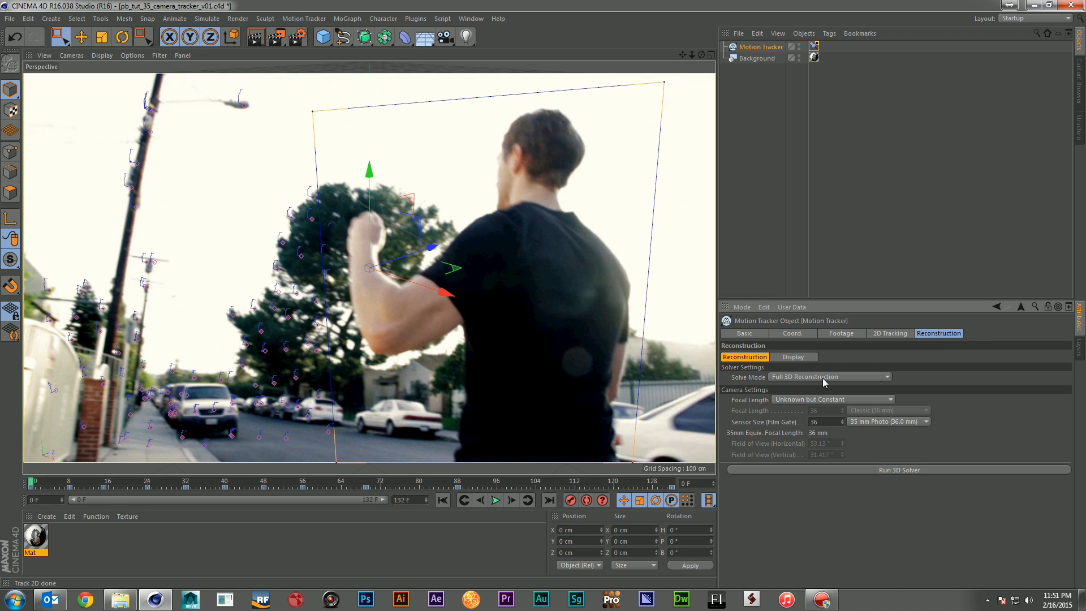
click(938, 471)
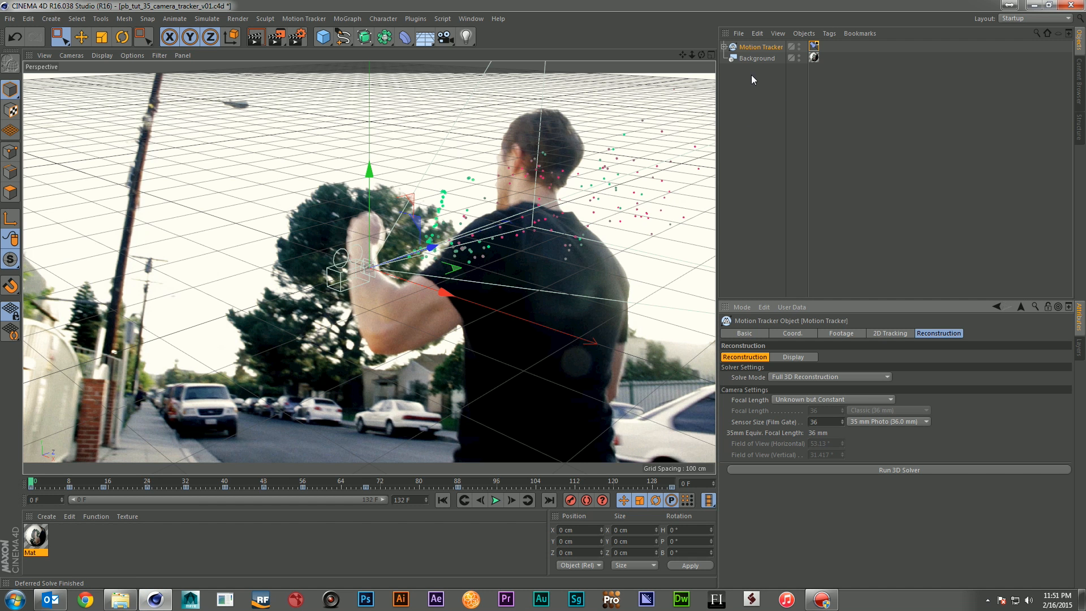
click(725, 46)
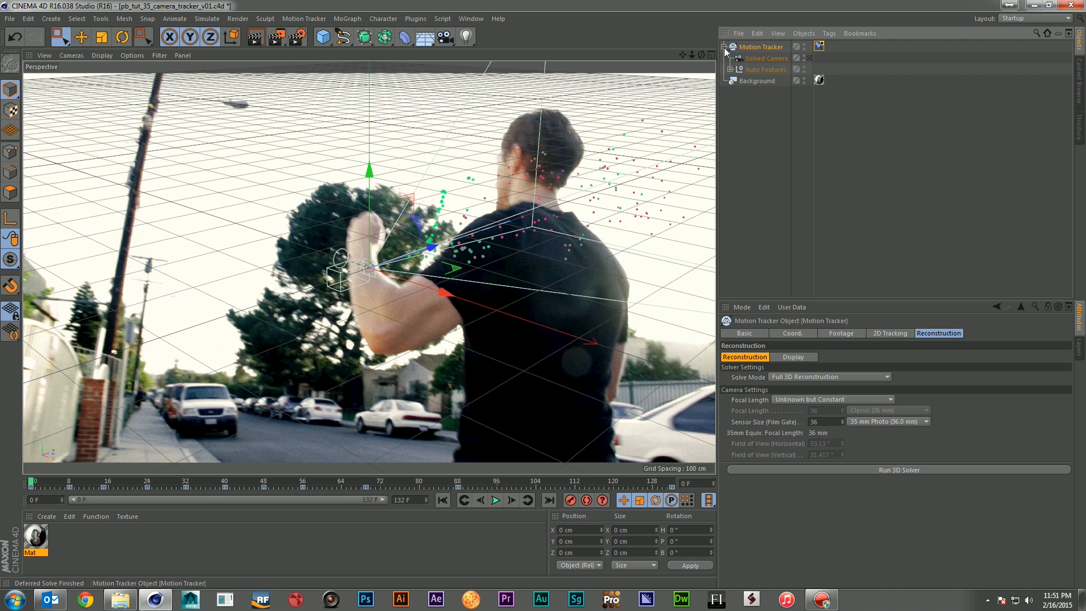
click(810, 58)
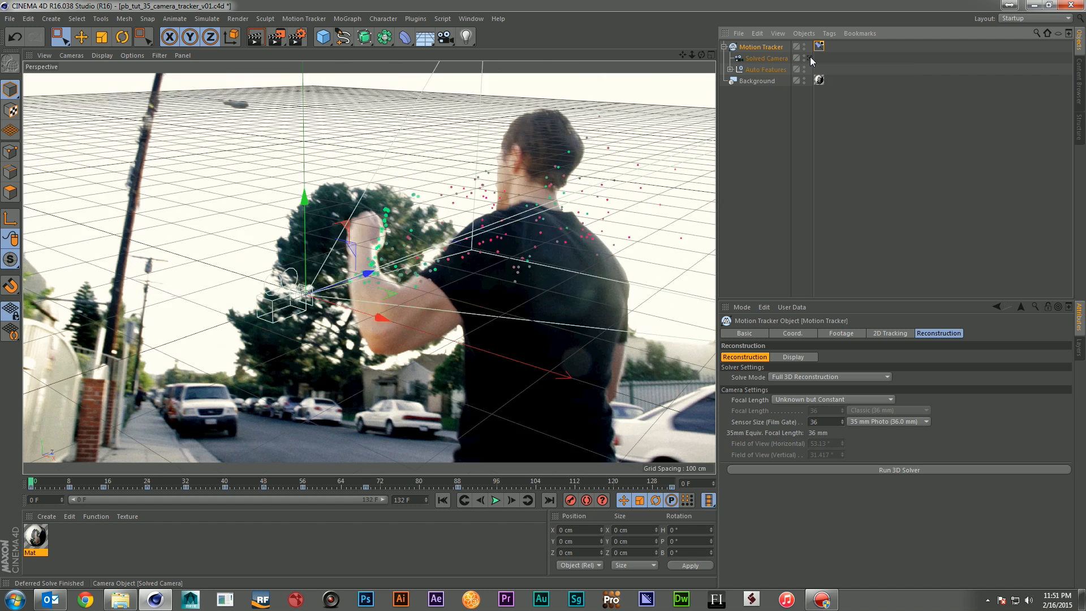
drag(129, 487, 255, 479)
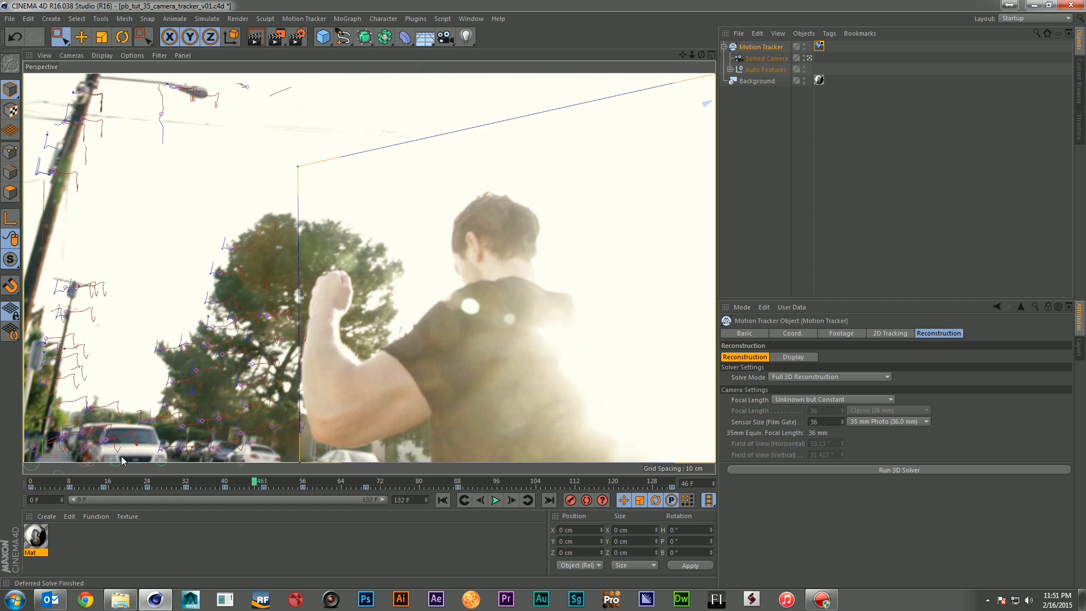
drag(165, 486, 104, 486)
Step: Add a test cube, move it along Z to about 983 cm in front of the solved camera, and delete it
click(712, 55)
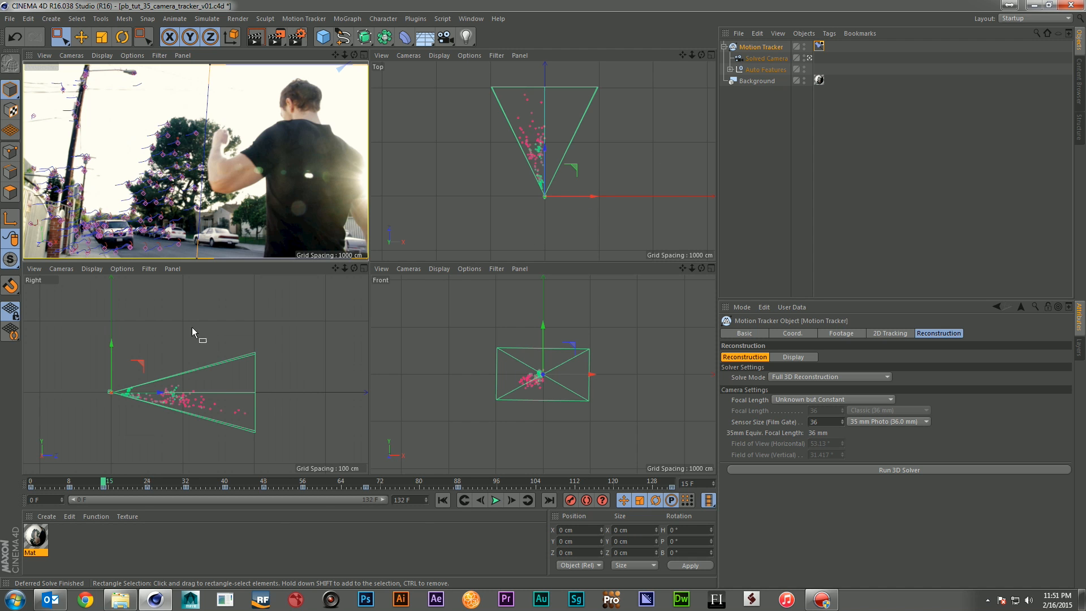
click(324, 37)
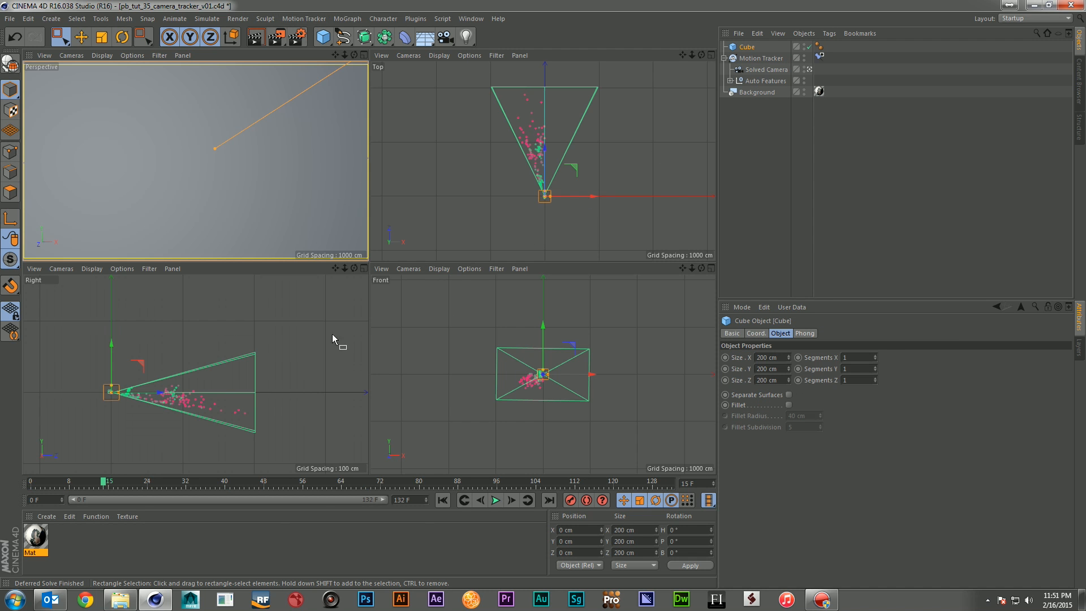
drag(160, 391, 232, 400)
drag(213, 363, 216, 367)
key(ctrl+z)
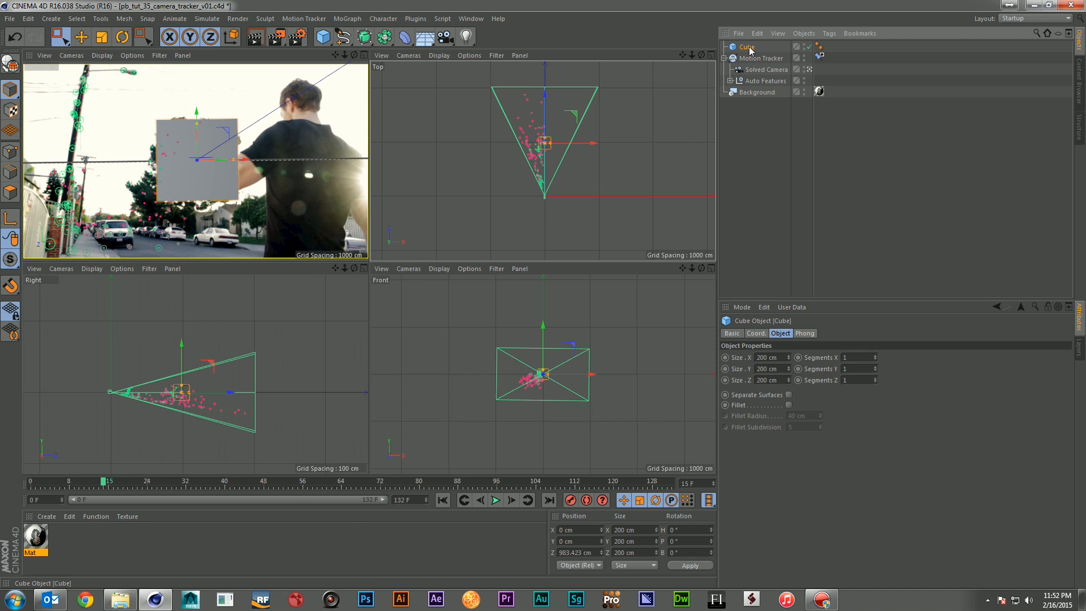
key(Delete)
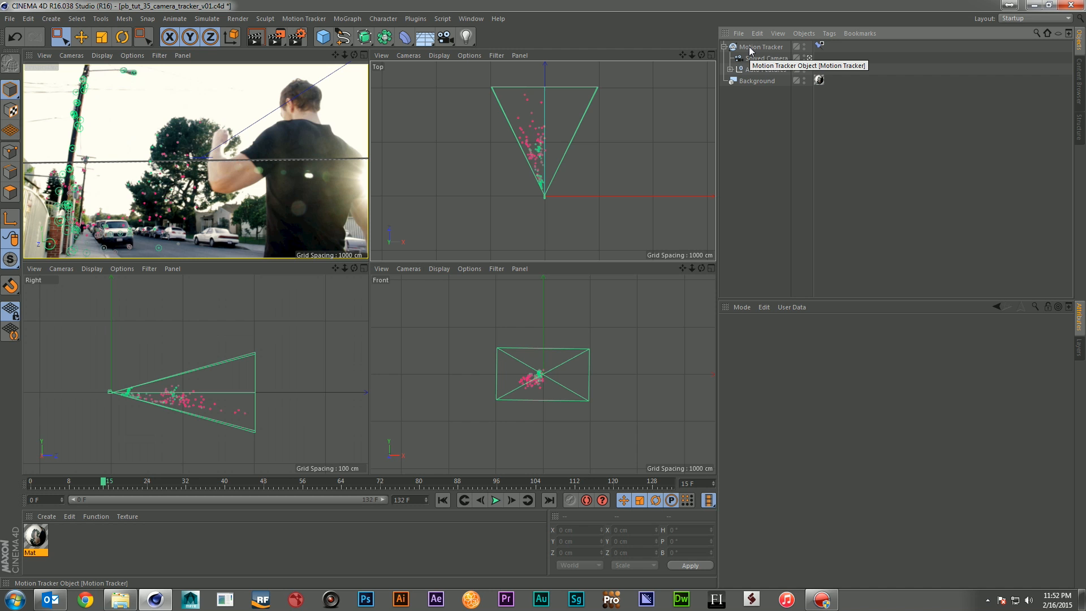
Step: Add a Planar Constraint tag to the Motion Tracker object
click(752, 48)
right_click(753, 47)
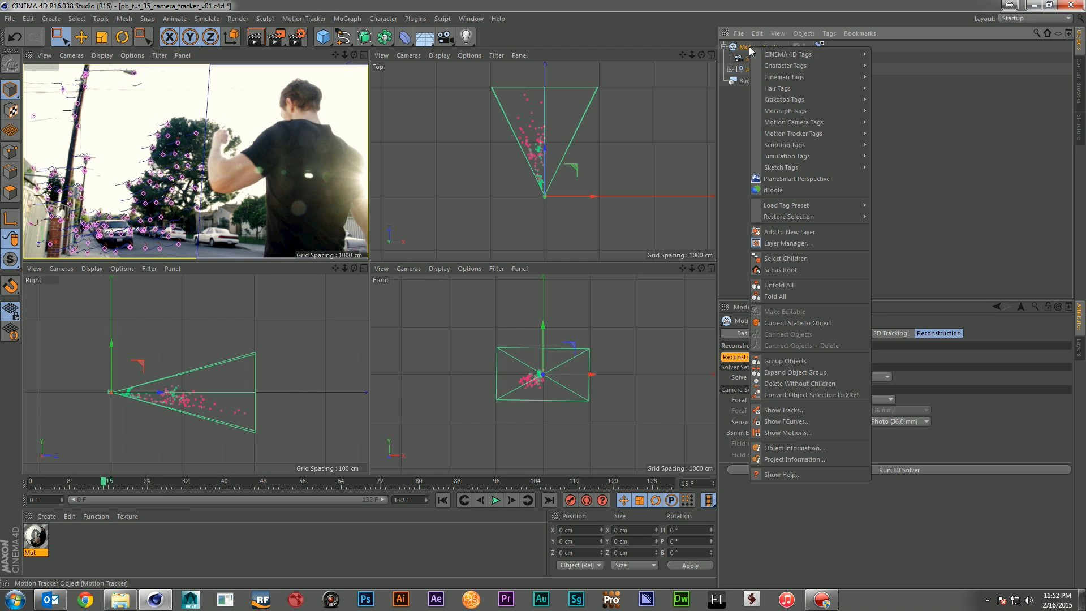
mouse_move(846, 141)
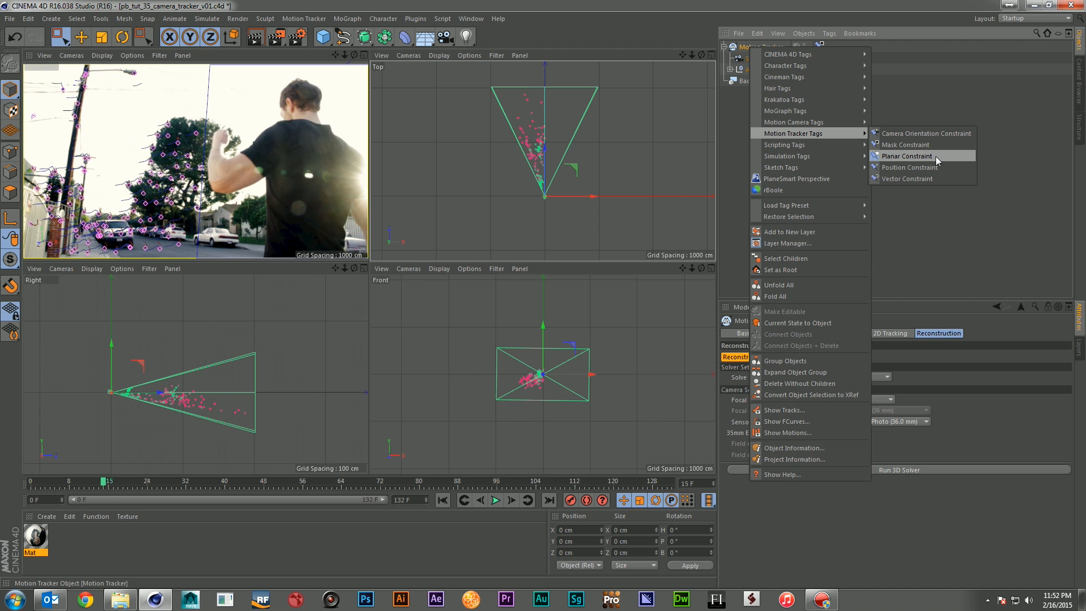
click(936, 156)
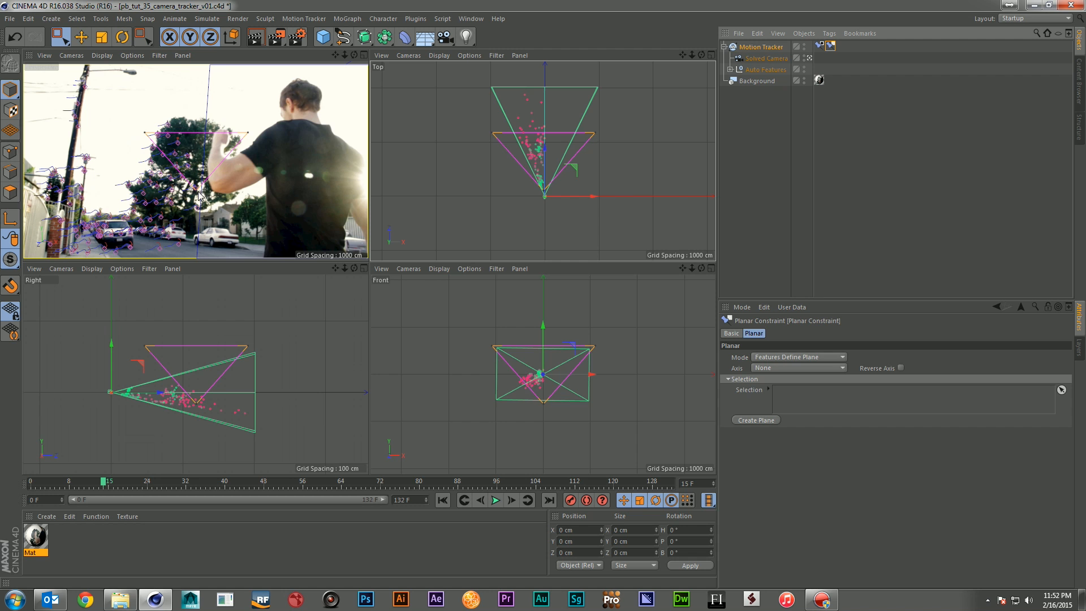
Step: Place the planar constraint's three corners on tracked features of the street surface and set its axis to Y
click(365, 56)
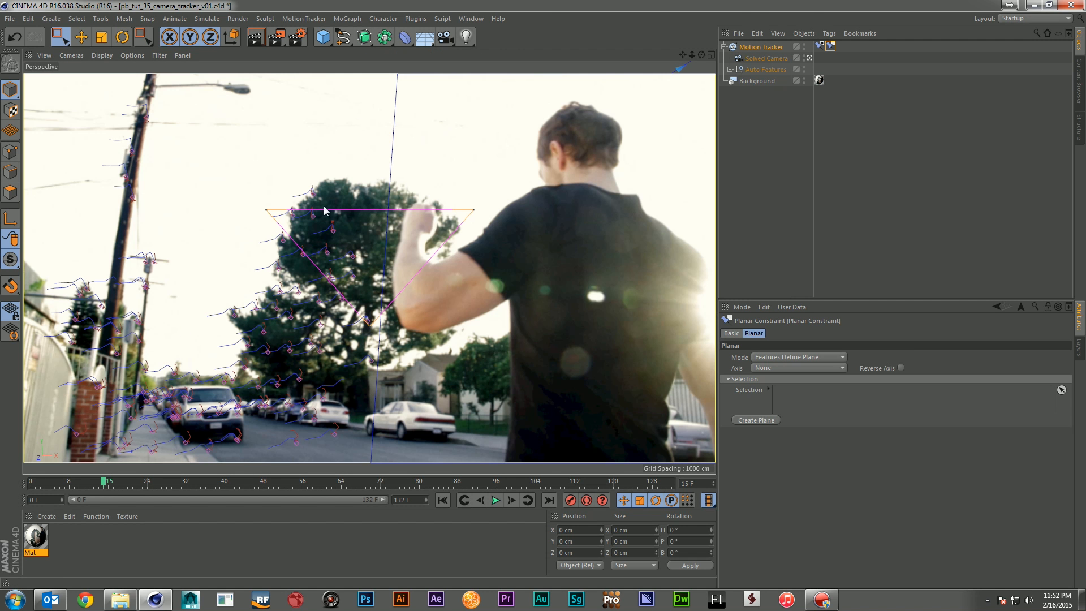
drag(269, 212, 209, 447)
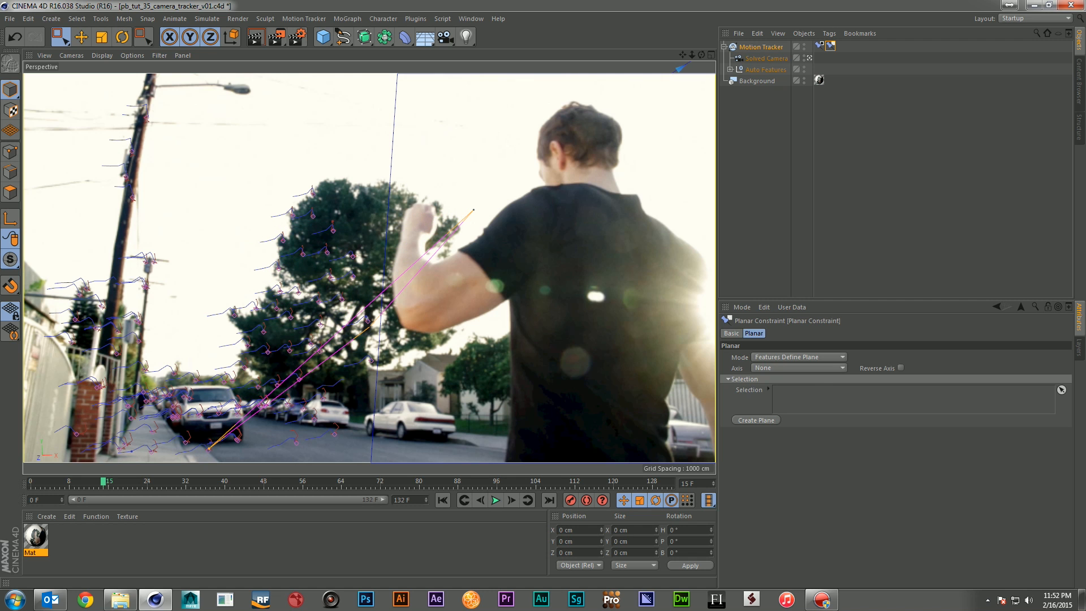
drag(368, 332, 296, 442)
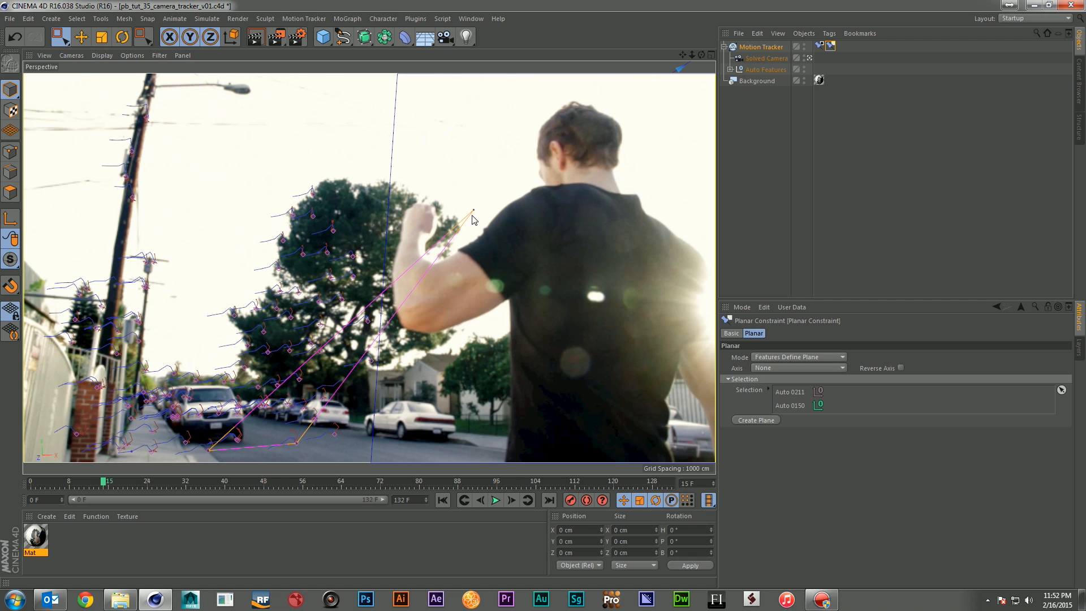
drag(474, 210, 337, 435)
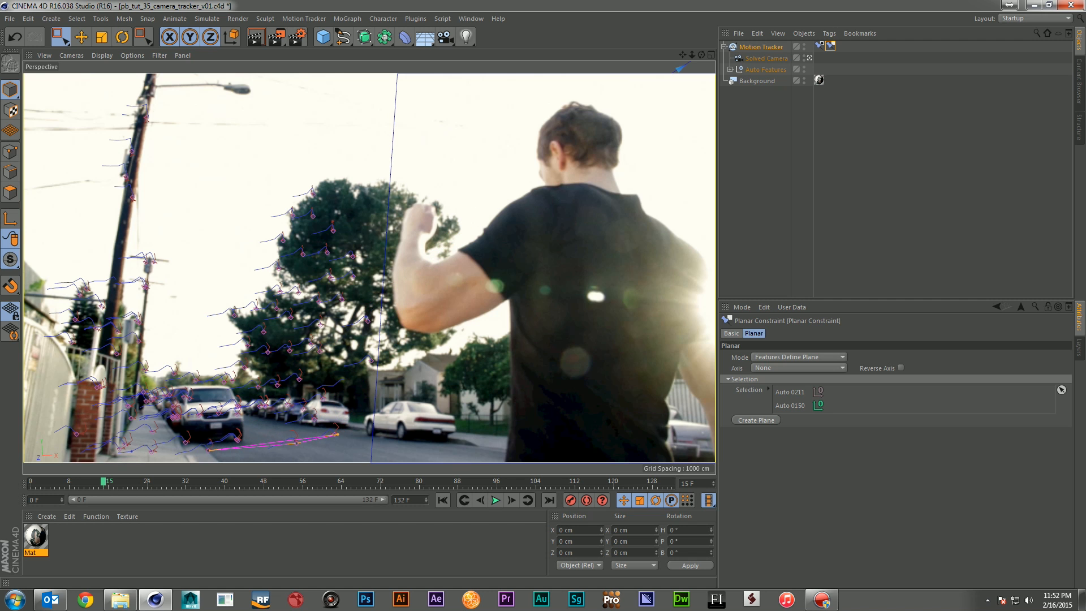
click(782, 367)
click(783, 399)
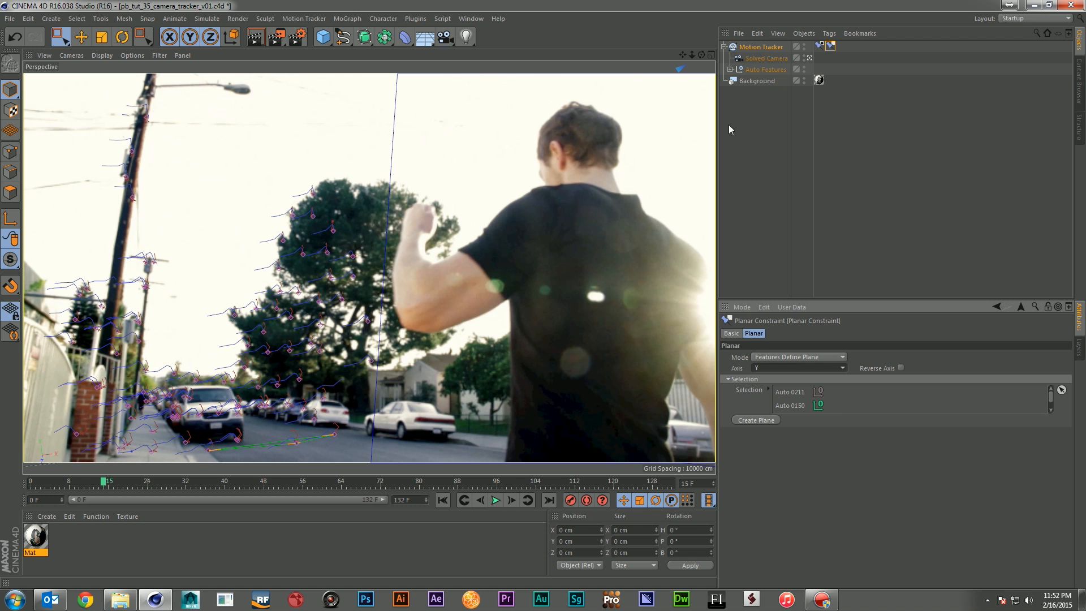
Step: Add a cube and move it to about Y 63 cm and Z 1554 cm, inside the solved camera's view
click(711, 55)
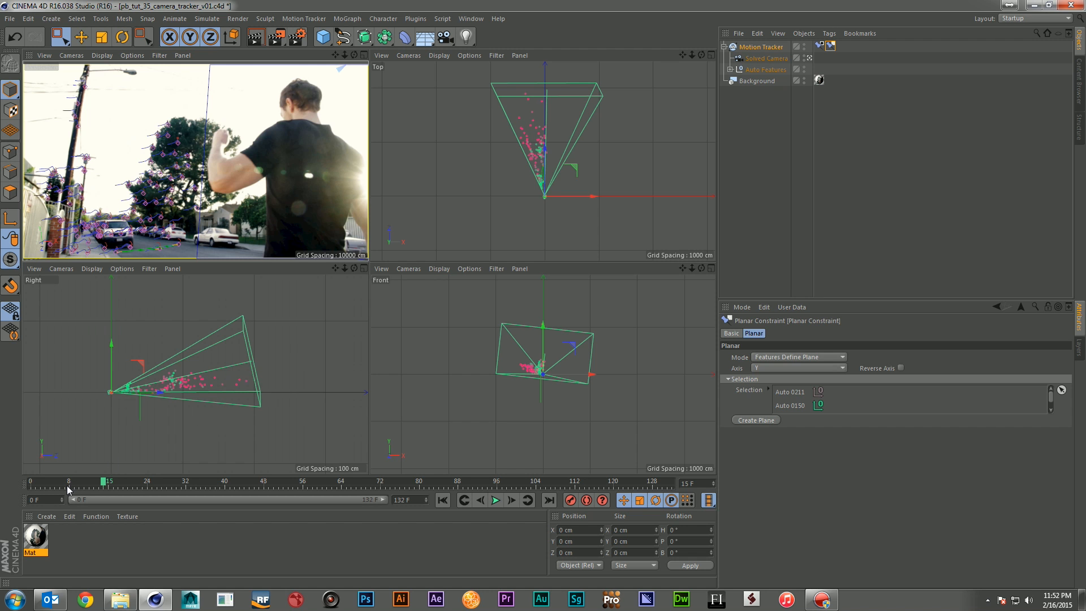
click(324, 38)
drag(151, 383, 282, 425)
drag(248, 354, 275, 386)
Step: Rotate the cube's heading by about 20° and frame it closer in the Right view
key(r)
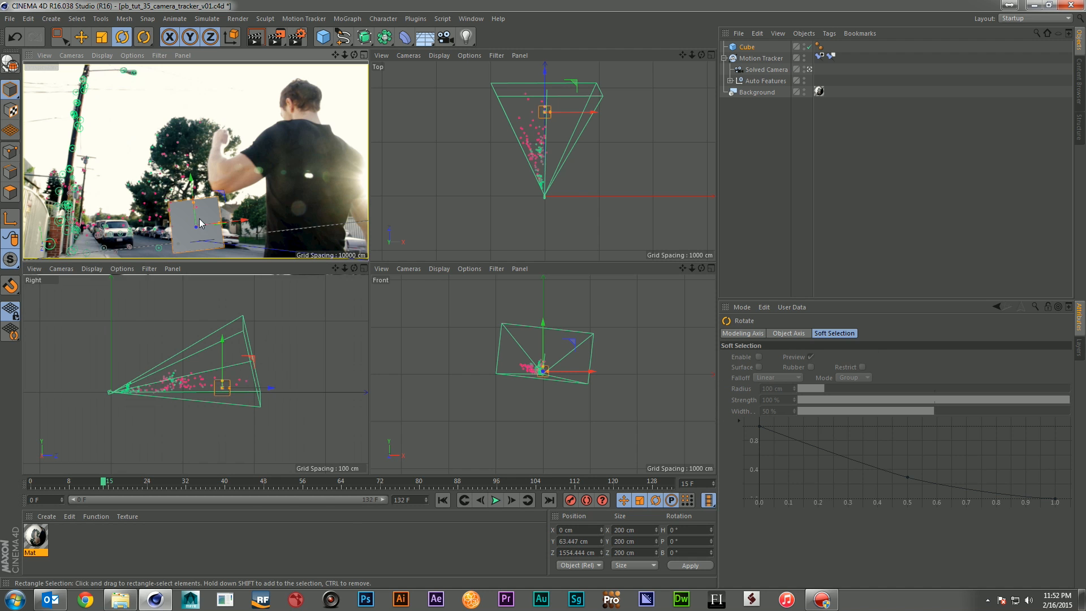
drag(192, 227, 219, 228)
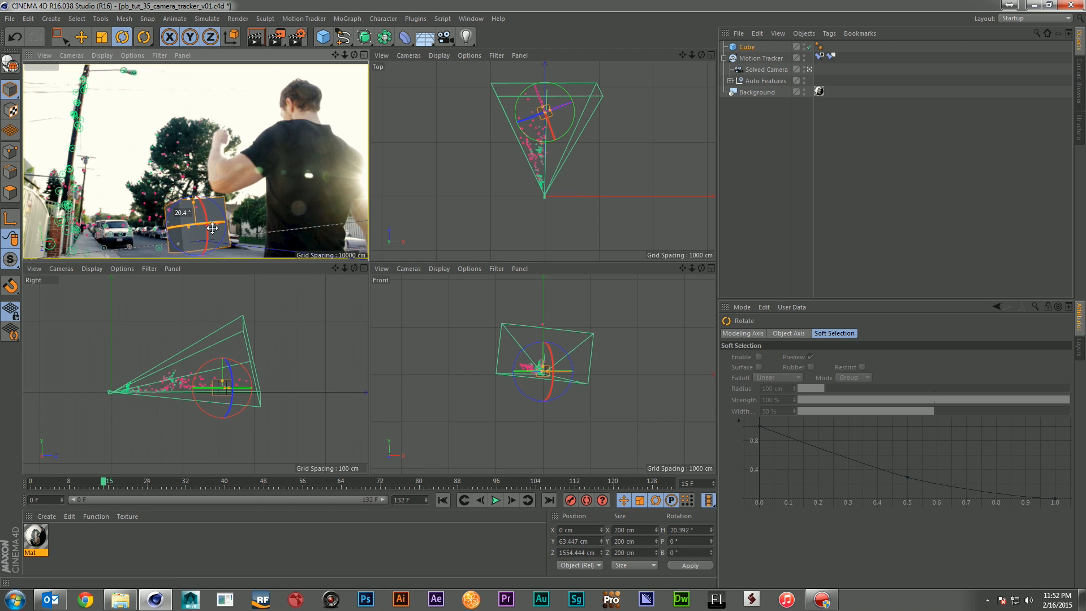
mouse_move(343, 269)
mouse_down()
mouse_move(362, 270)
mouse_move(341, 273)
mouse_up()
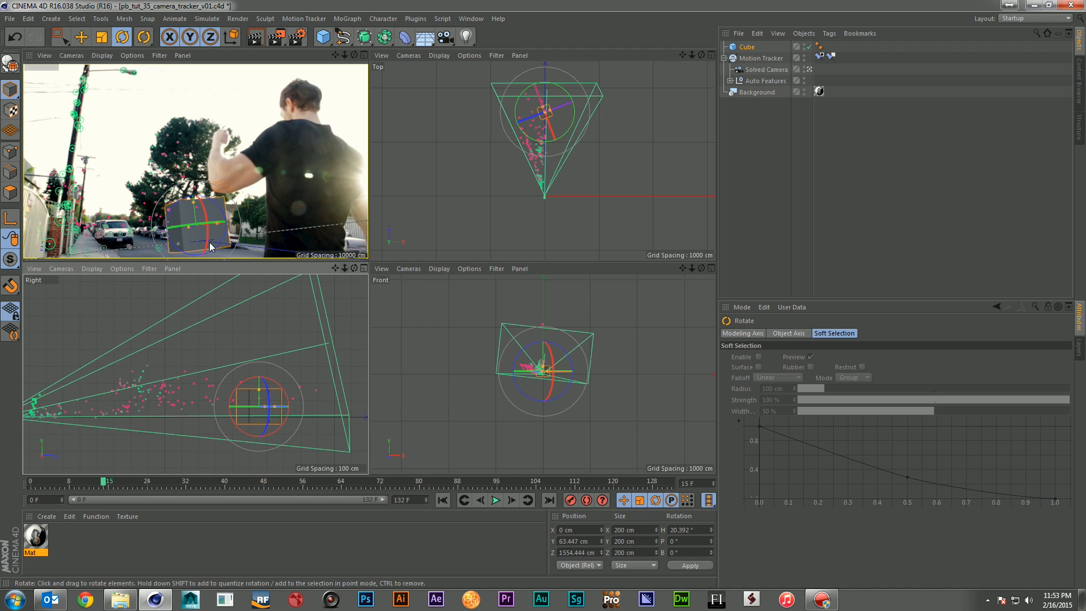
Step: Move the corners of the Motion Tracker's planar constraint onto better tracked features on the street near the parked van
click(831, 55)
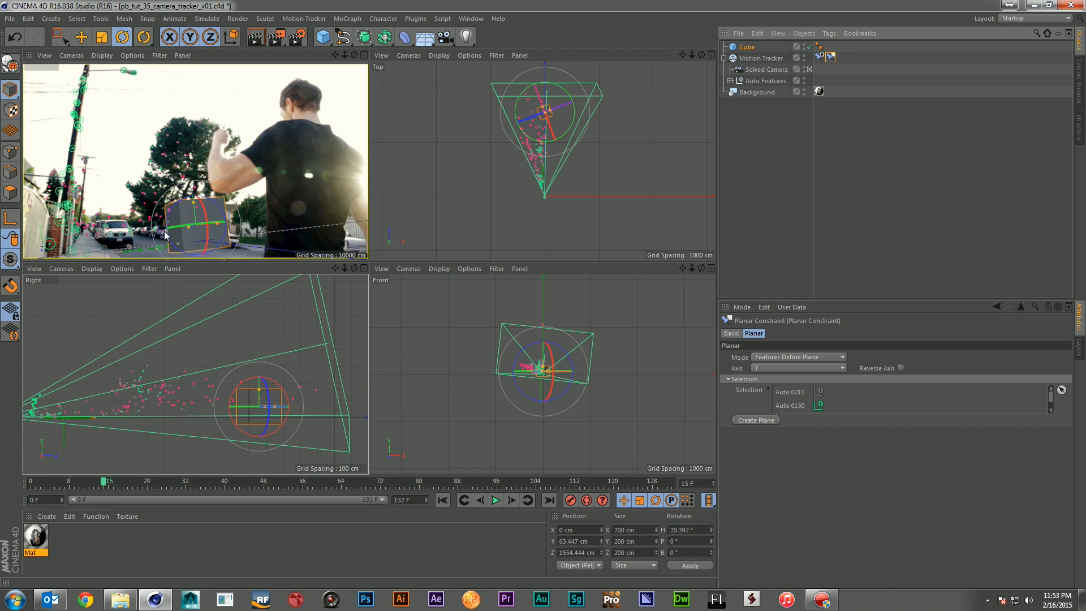
click(364, 56)
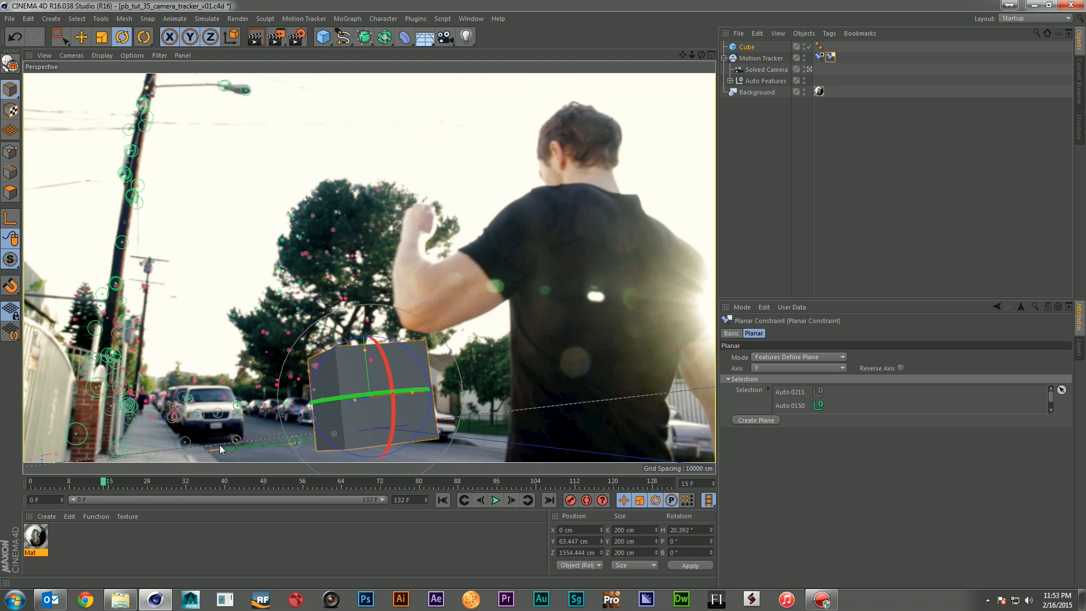
click(237, 440)
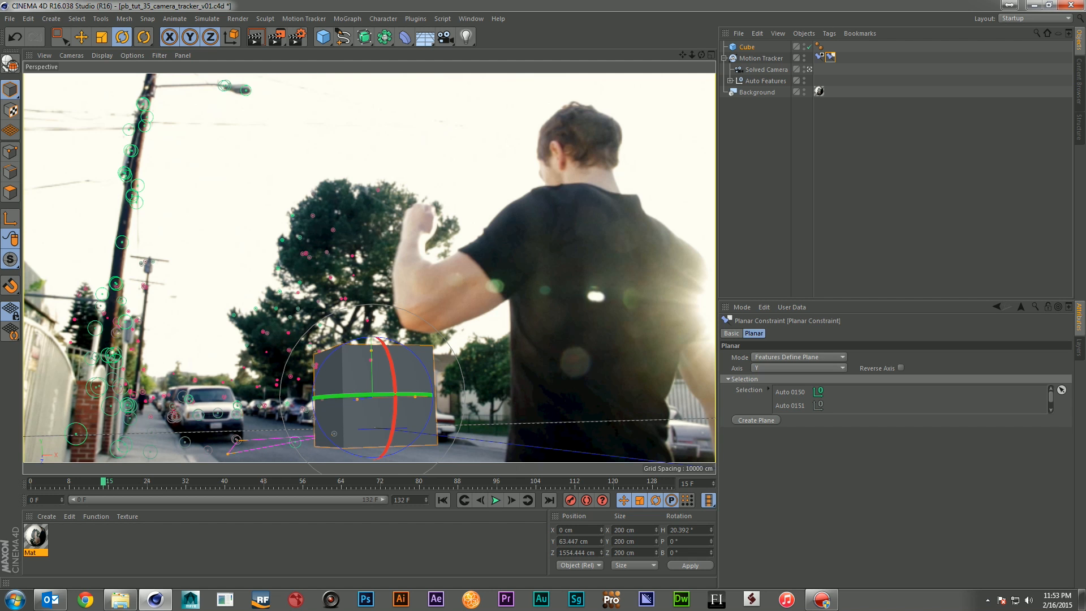
click(207, 451)
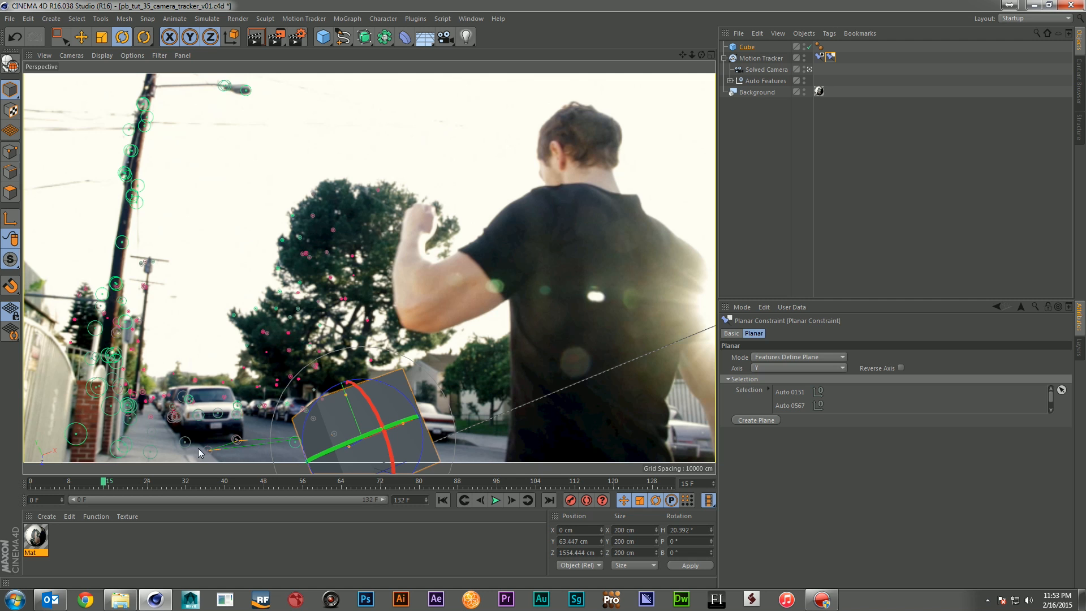
click(297, 442)
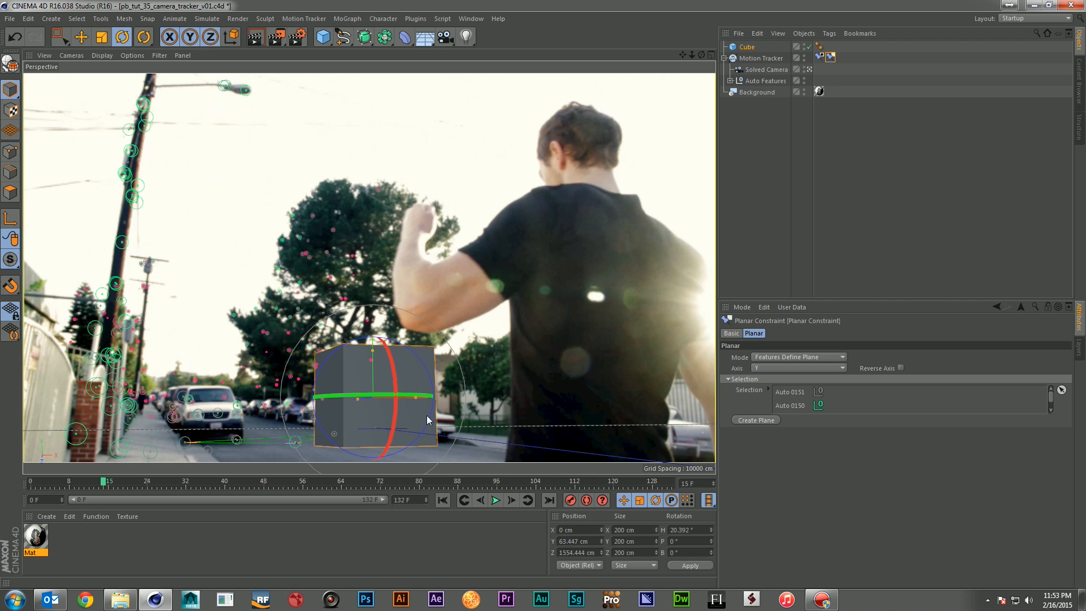
click(709, 56)
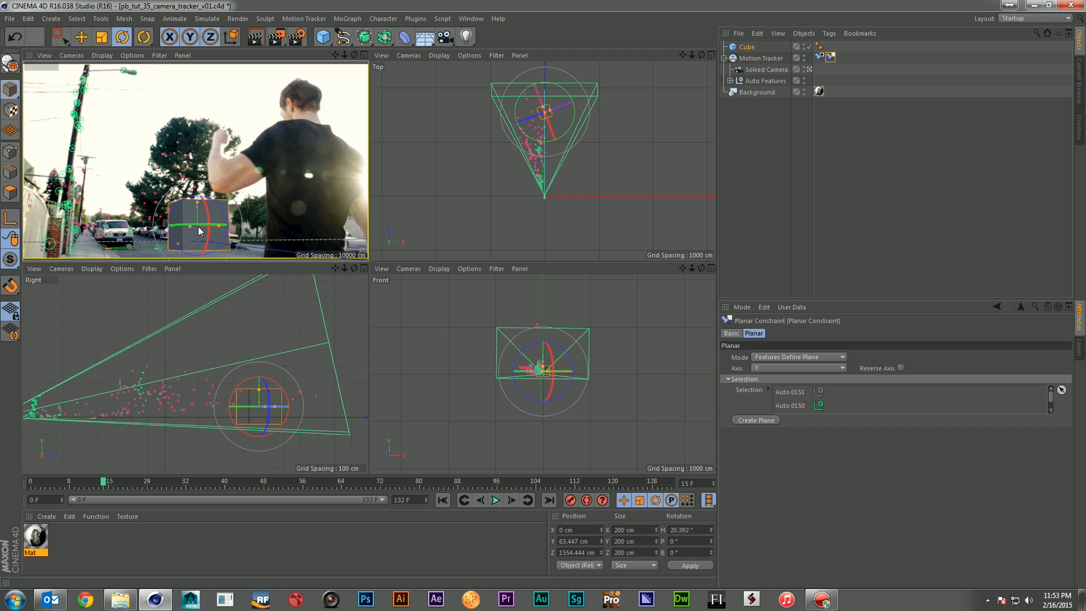
Step: Scrub through the shot to frame 109 and back to check that the cube holds its place on the street
drag(86, 485, 118, 493)
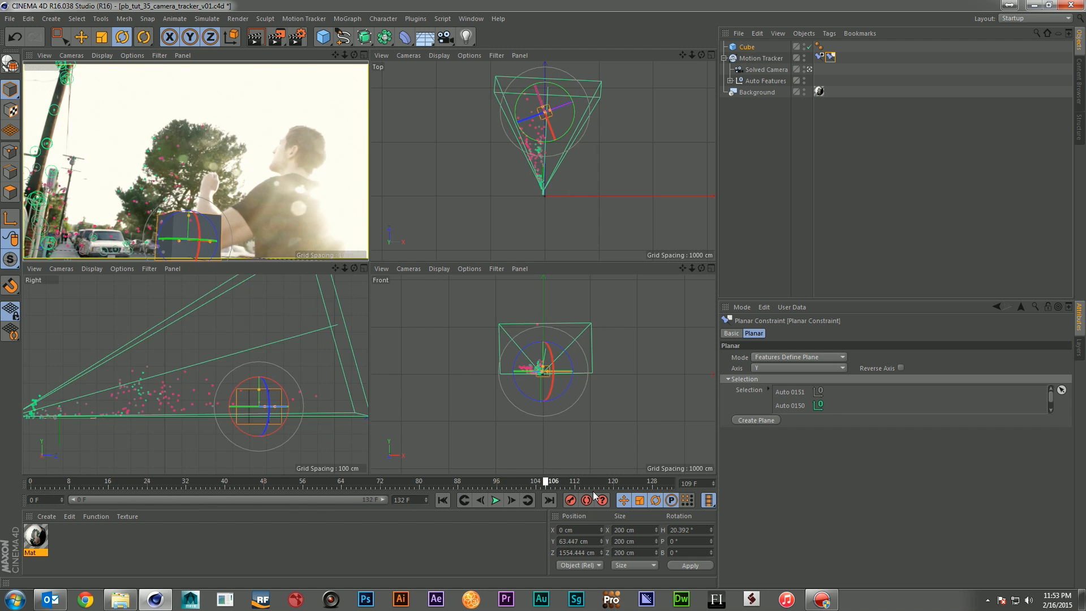
drag(544, 491, 3, 497)
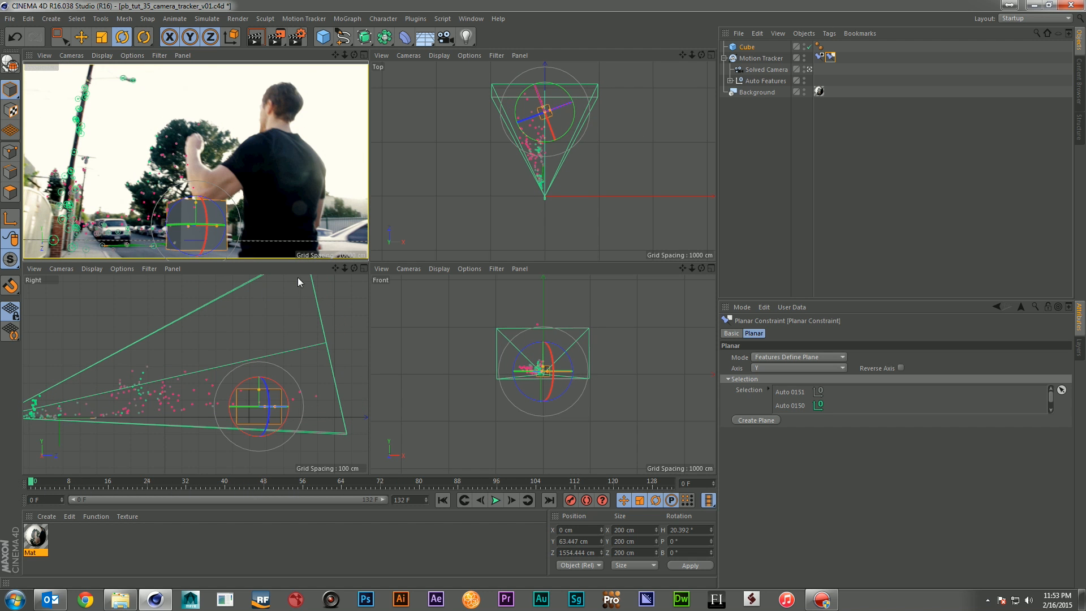
drag(335, 269, 103, 371)
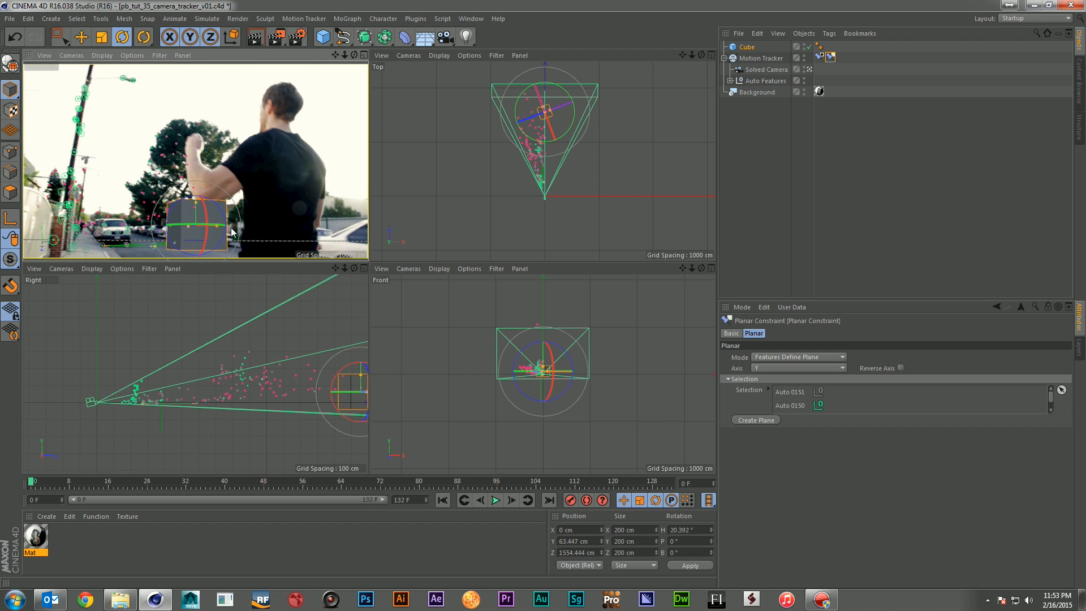
Step: Add a Position Constraint tag to the Motion Tracker and set its target to the street feature Auto 0150
right_click(770, 59)
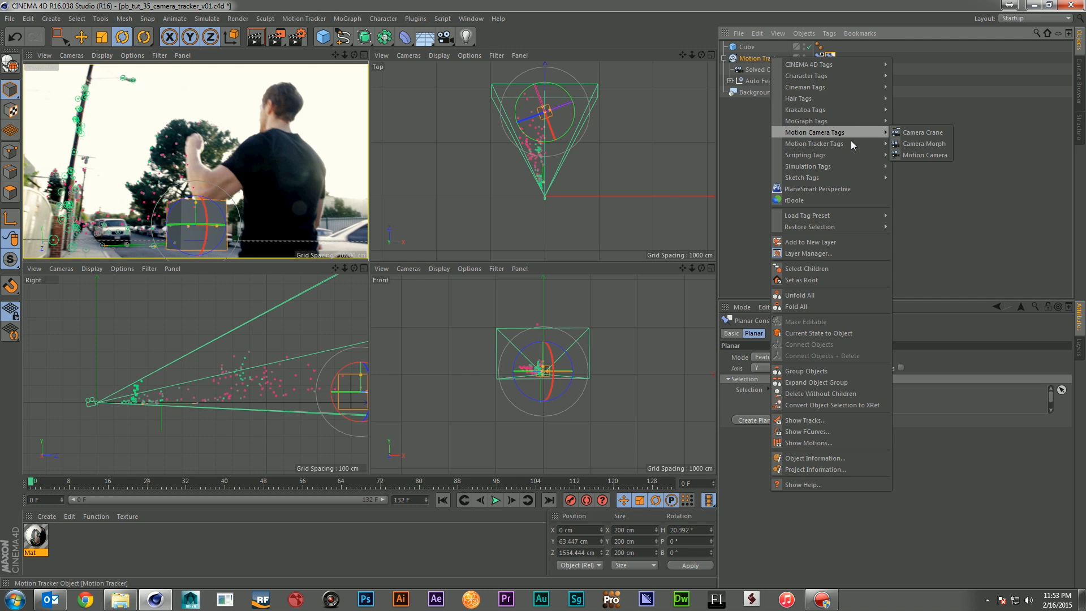
mouse_move(851, 144)
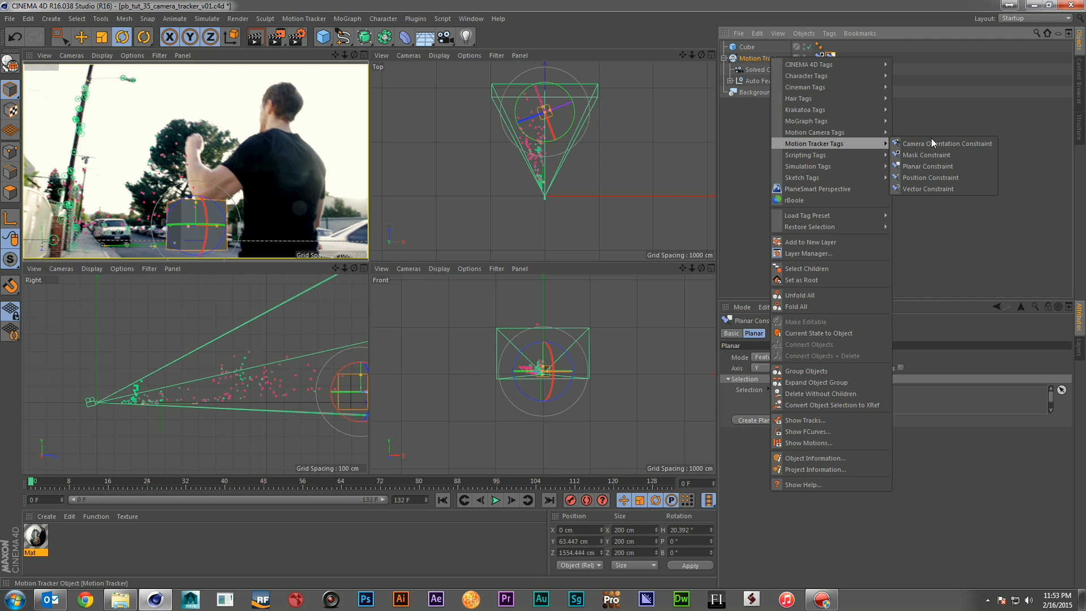
click(938, 177)
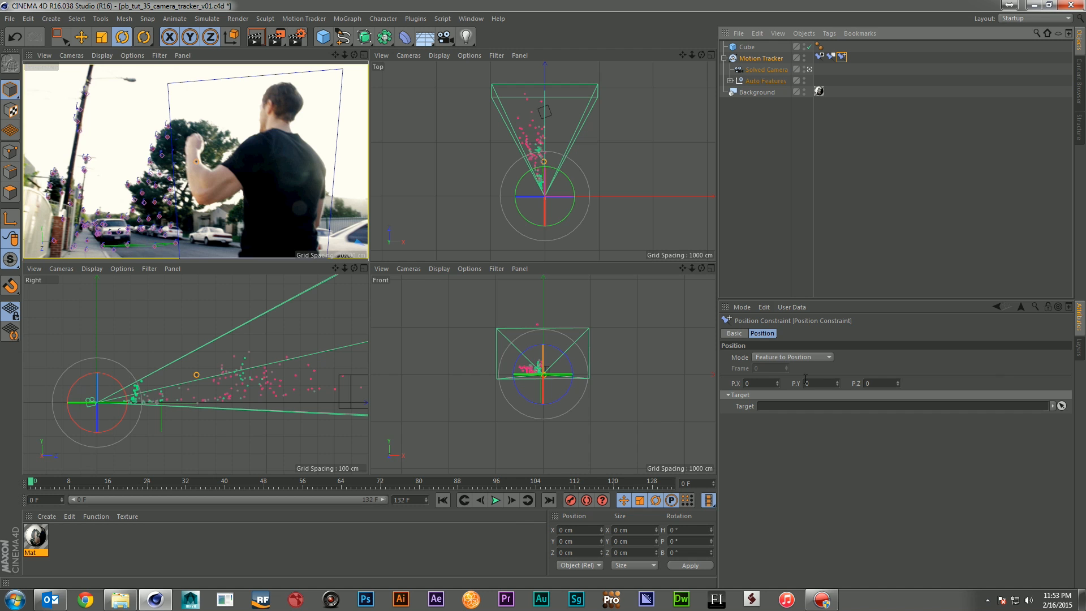
click(1062, 406)
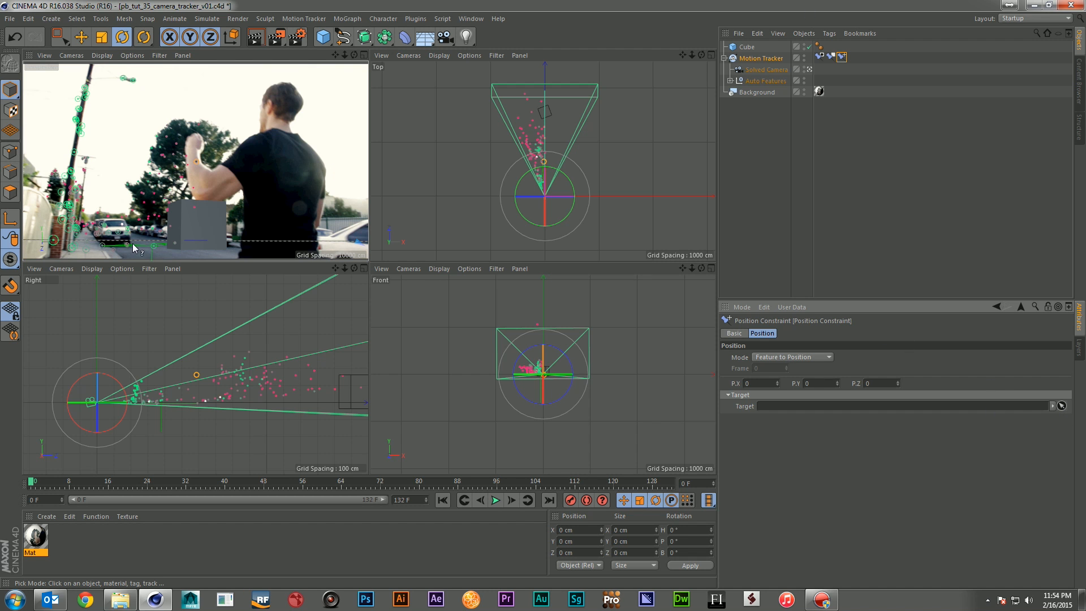
click(155, 247)
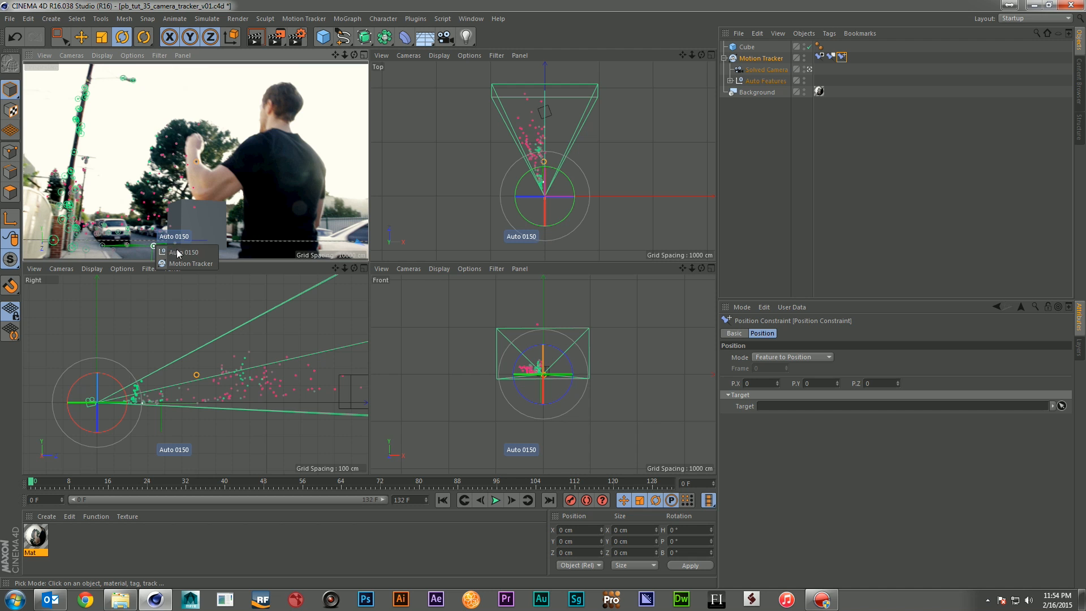
click(190, 255)
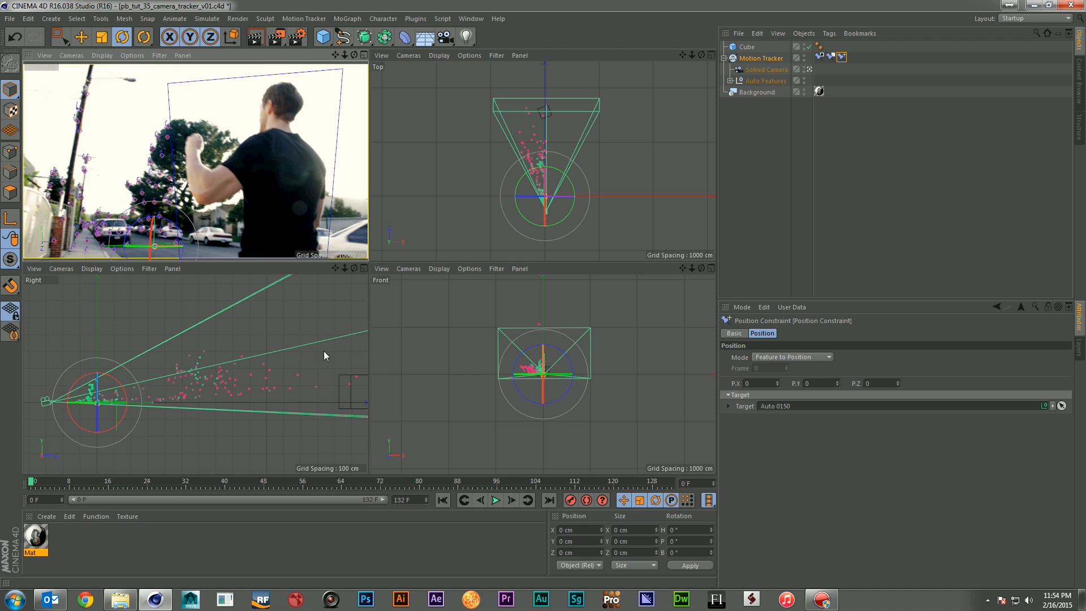
Step: Move the cube along the depth axis to about Z -1.6 cm, close to the scene origin
click(747, 46)
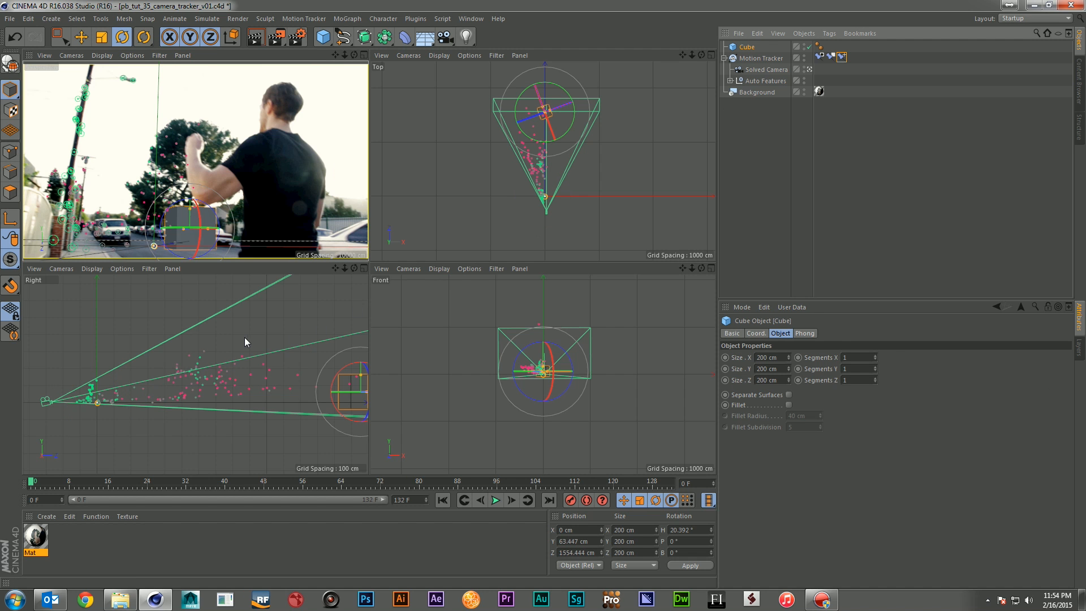
key(e)
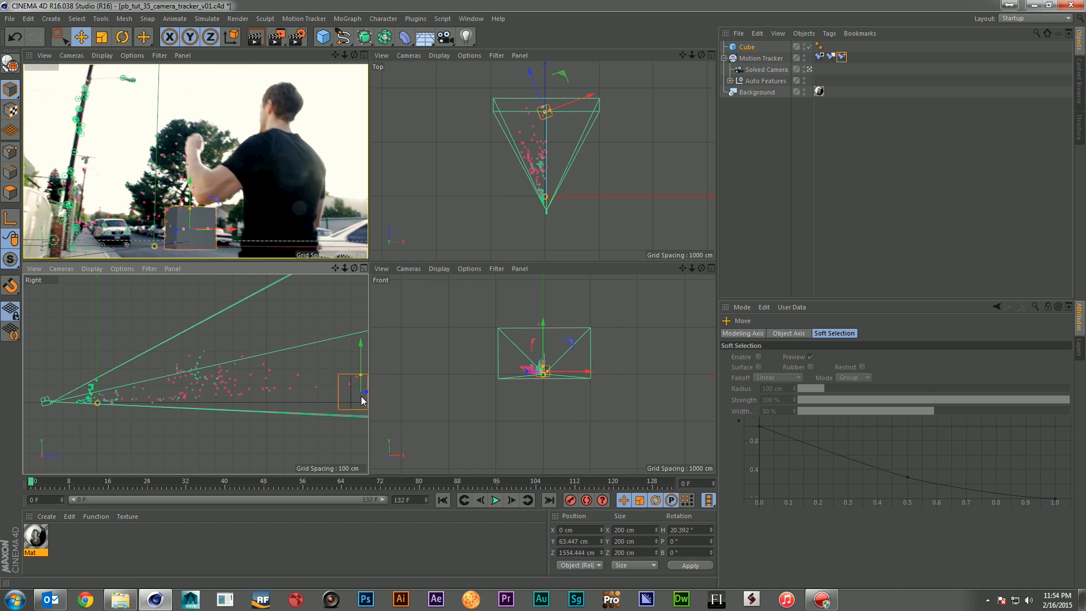
drag(365, 394, 86, 395)
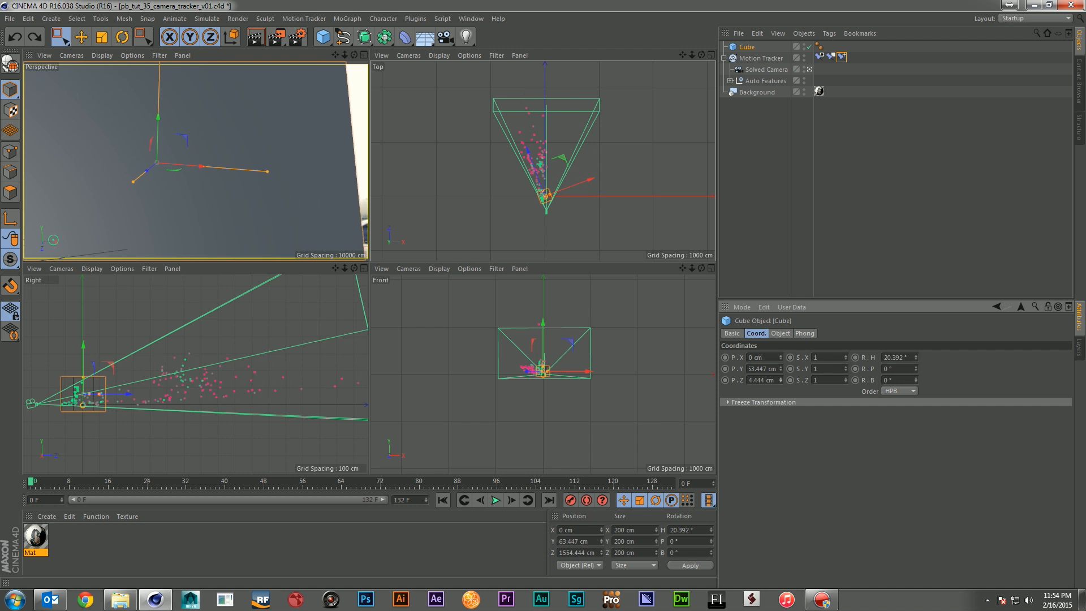
Step: Set the cube's X, Y and Z sizes to 20 cm each
click(781, 333)
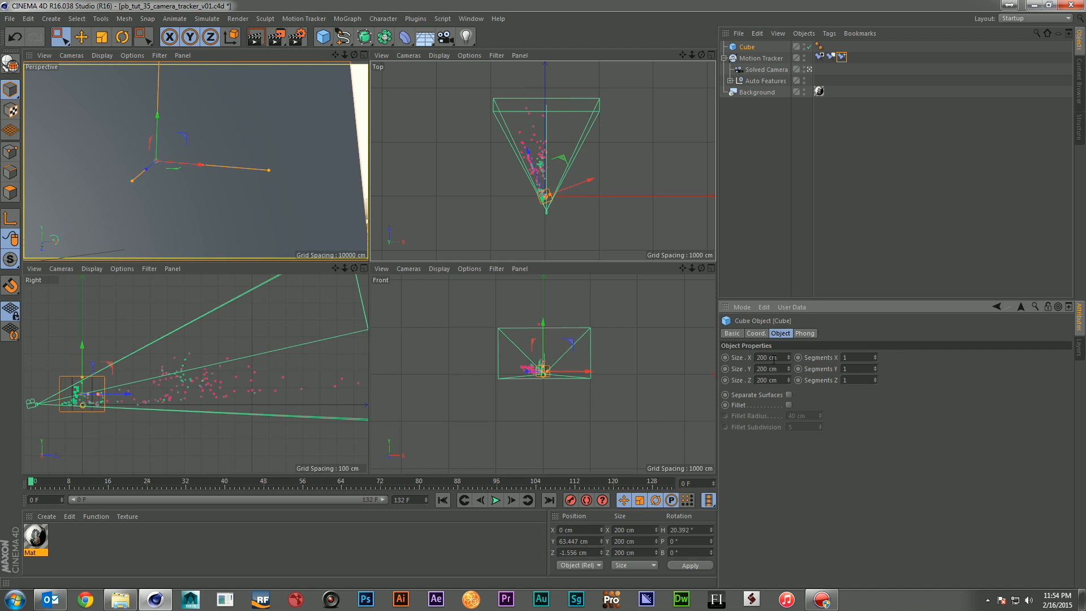
click(784, 358)
text(20)
key(Tab)
text(20)
key(Tab)
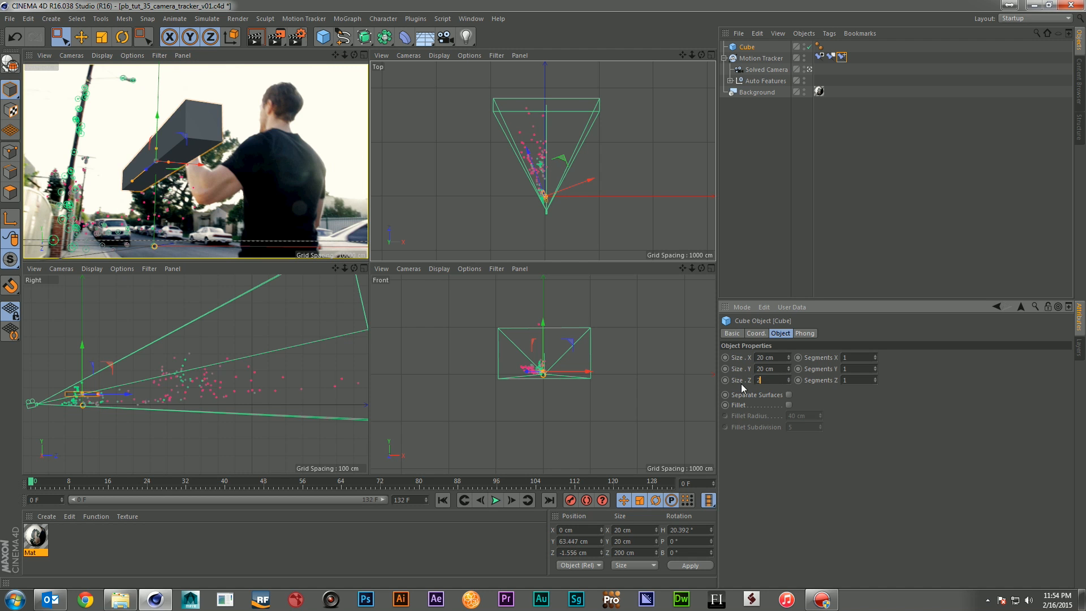
text(20)
key(Return)
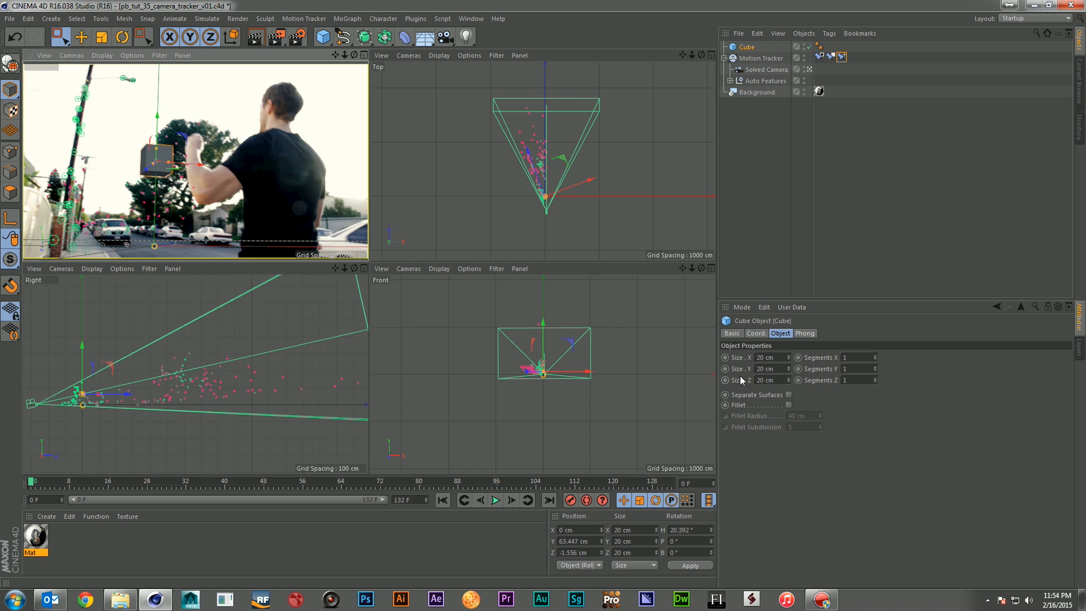
Step: Lower the cube to about Y 10.4 cm so that it rests on the ground
key(o)
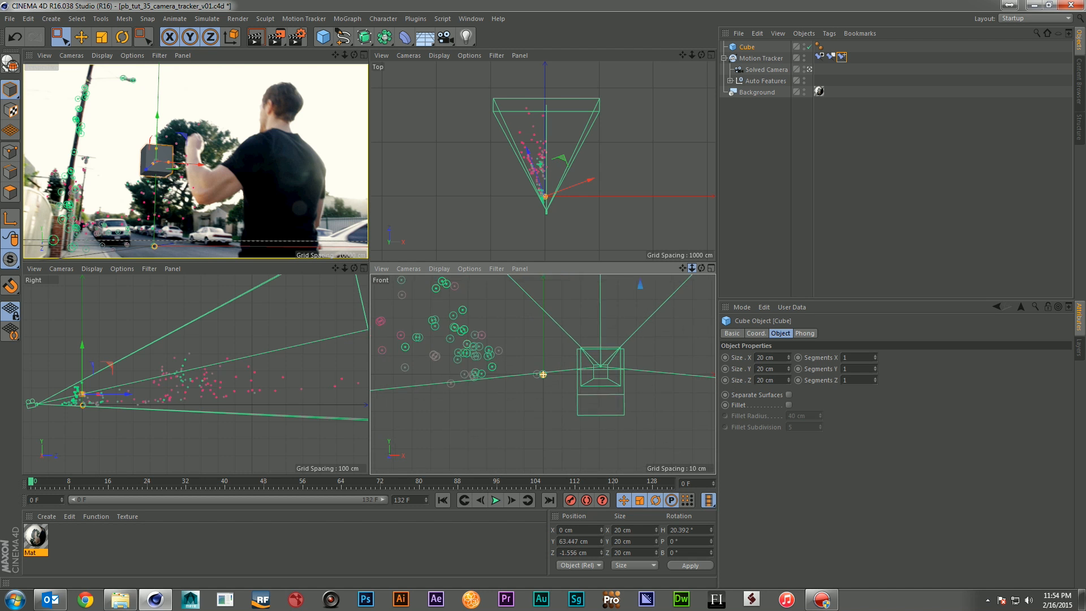
click(757, 333)
drag(781, 369, 781, 399)
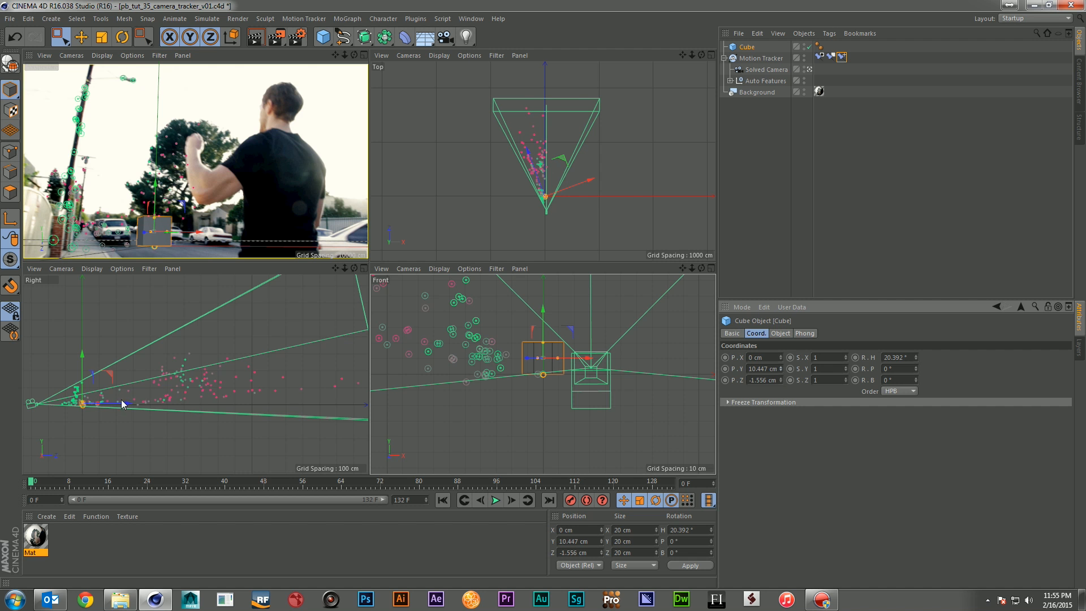
Step: Scrub the whole timeline and return to frame 0 to check the small cube's tracking at the origin
drag(42, 482, 674, 482)
drag(589, 479, 1, 470)
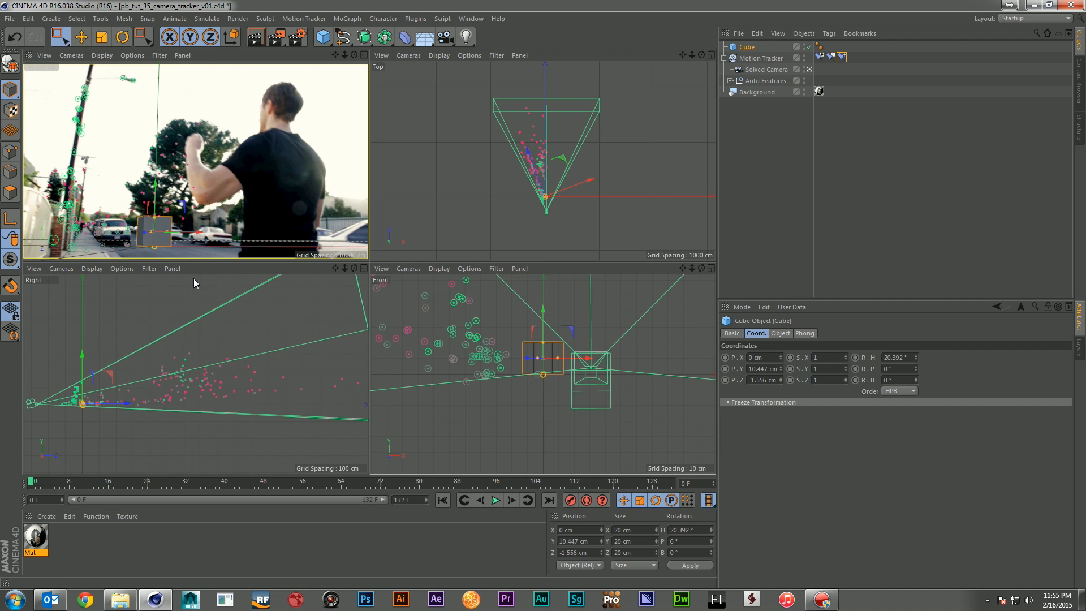
drag(335, 269, 416, 257)
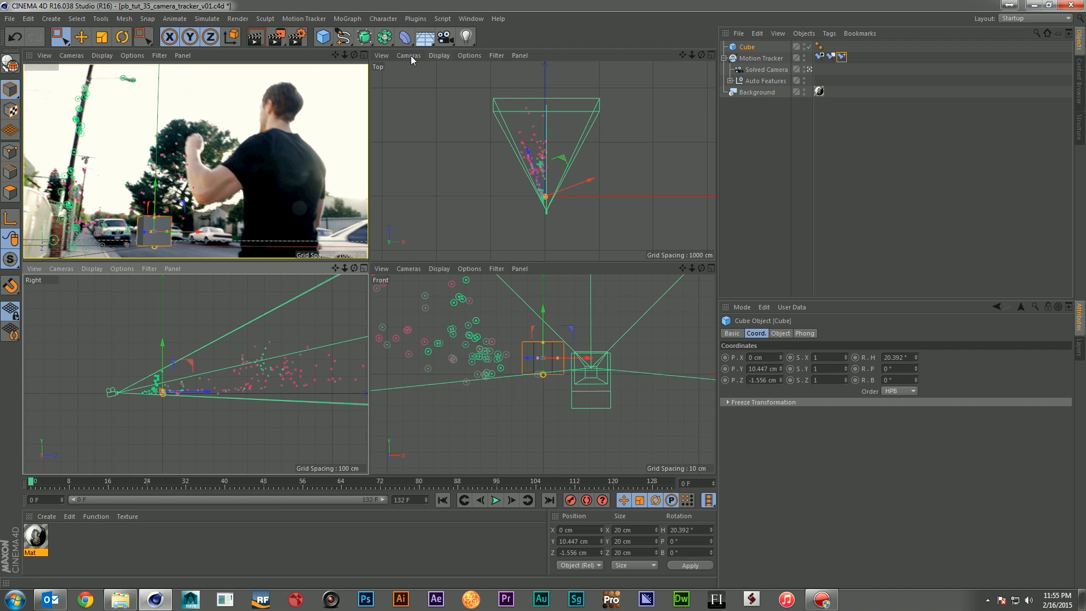
Step: Add a Vector Constraint tag to the Motion Tracker and attach its ends to features Auto 0083 and Auto 0089 beneath the parked van
click(364, 55)
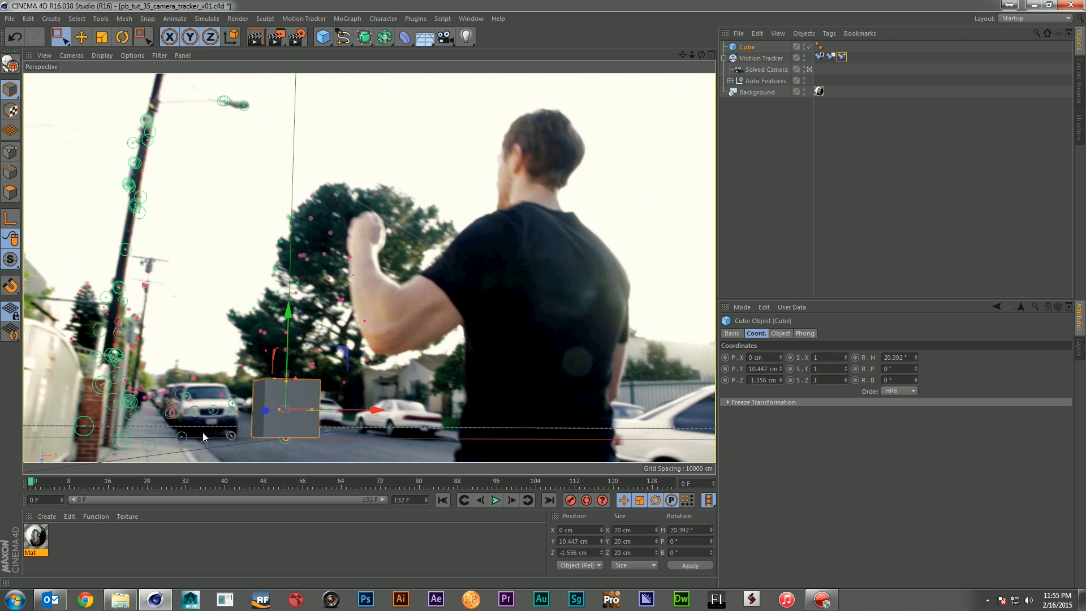
right_click(768, 58)
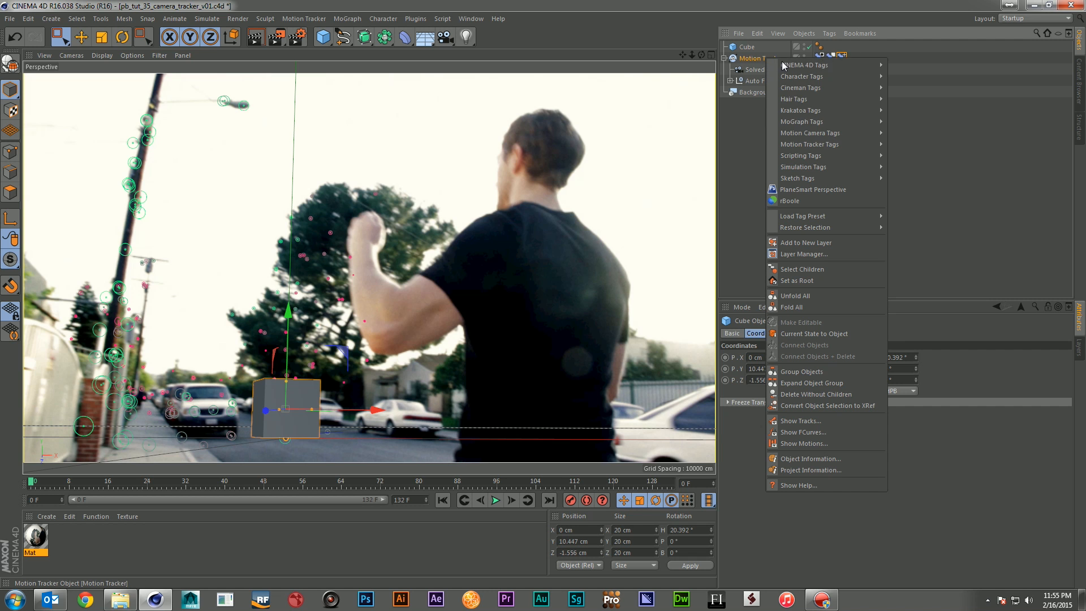
mouse_move(838, 143)
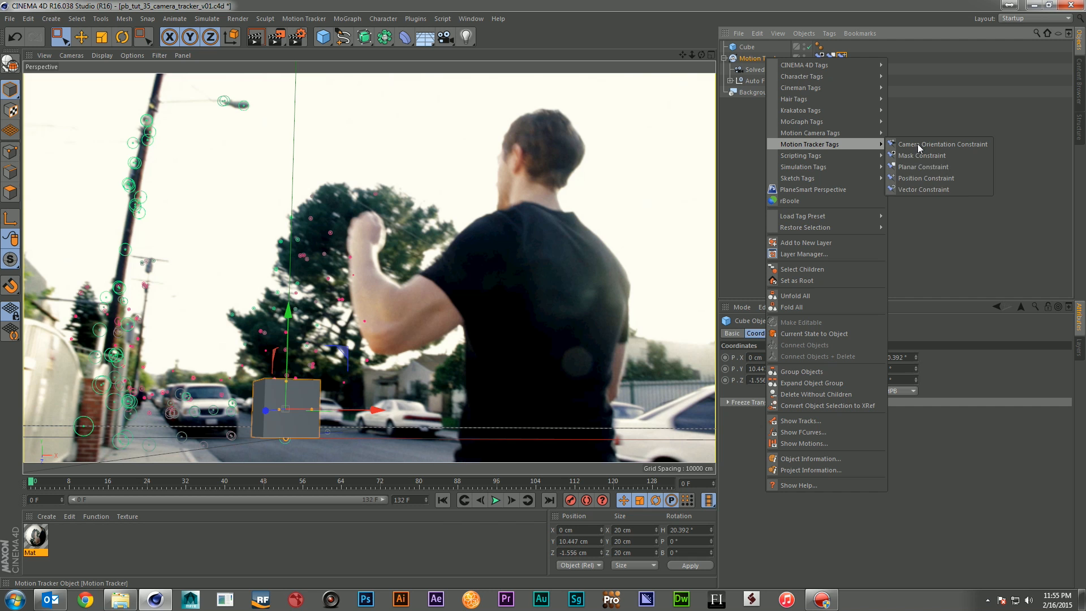
click(934, 190)
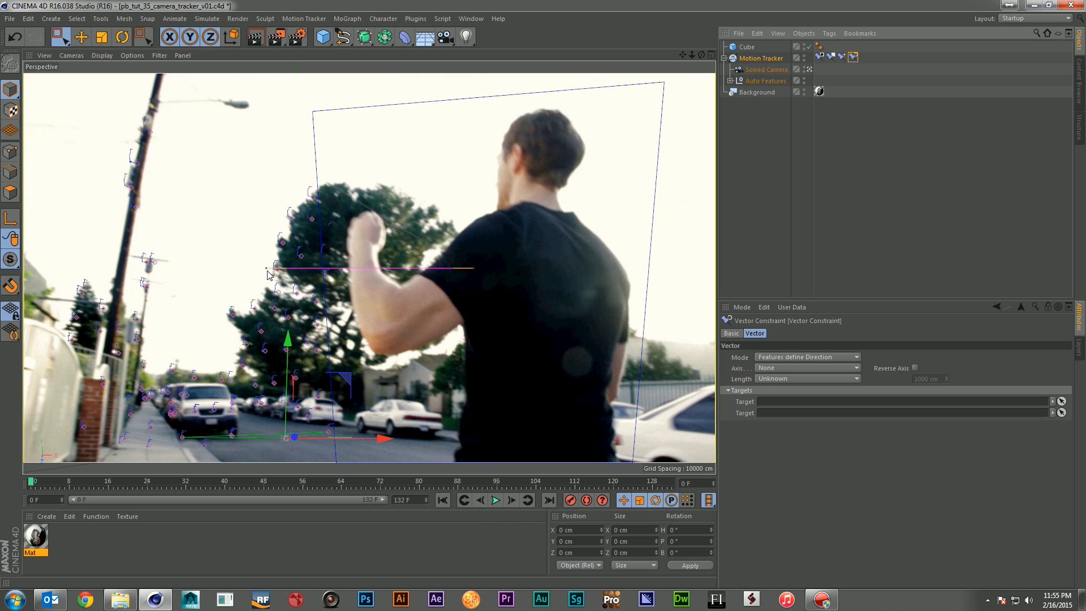
drag(267, 272, 183, 436)
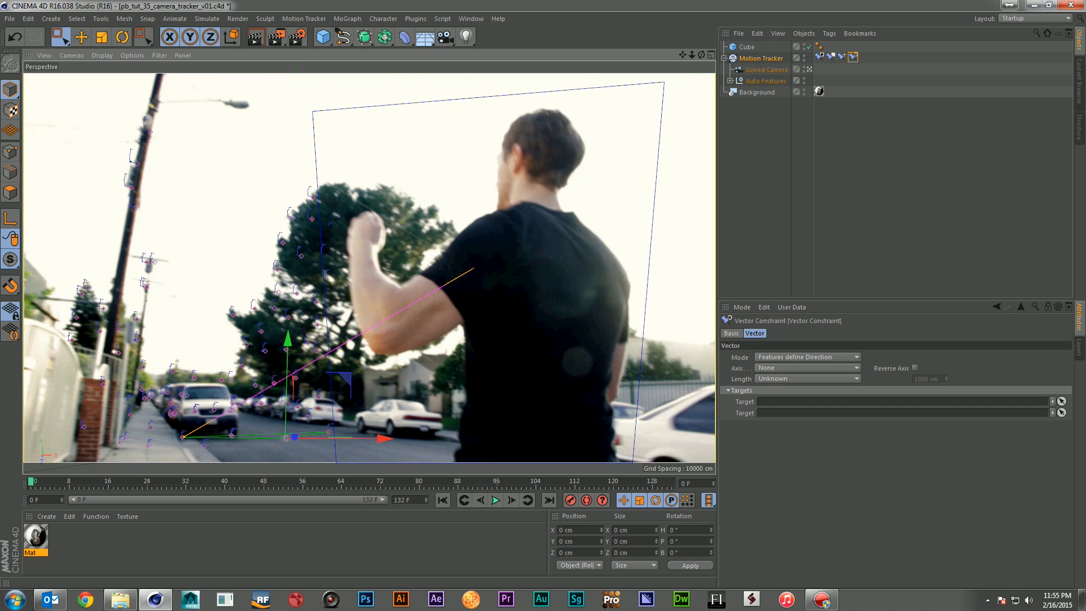
drag(475, 270, 232, 434)
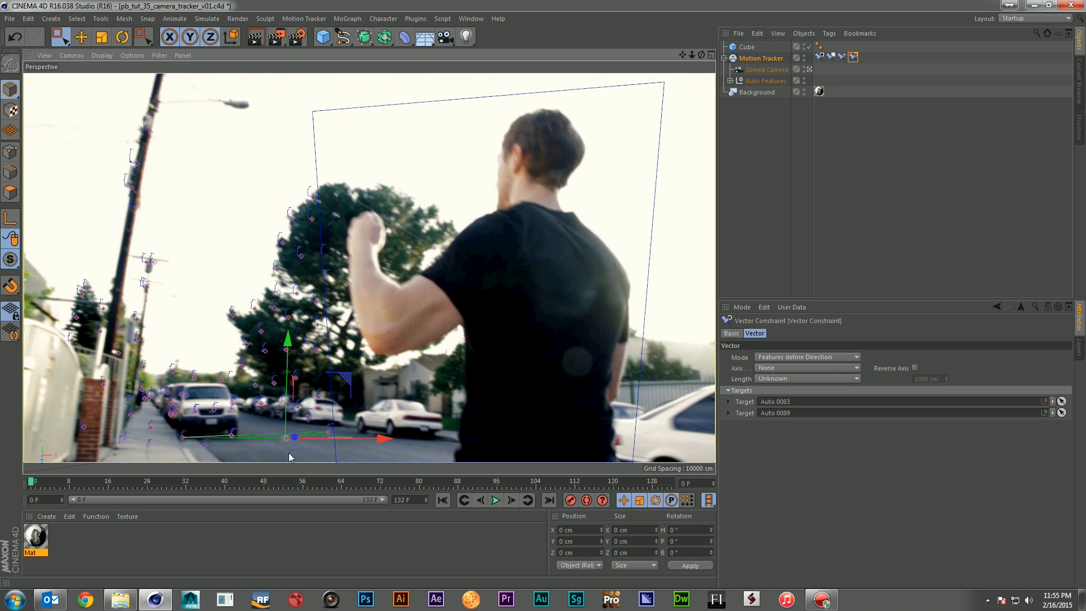
Step: Set the vector constraint's length to Known with a value of 150 cm, and return to the four-view layout
click(812, 378)
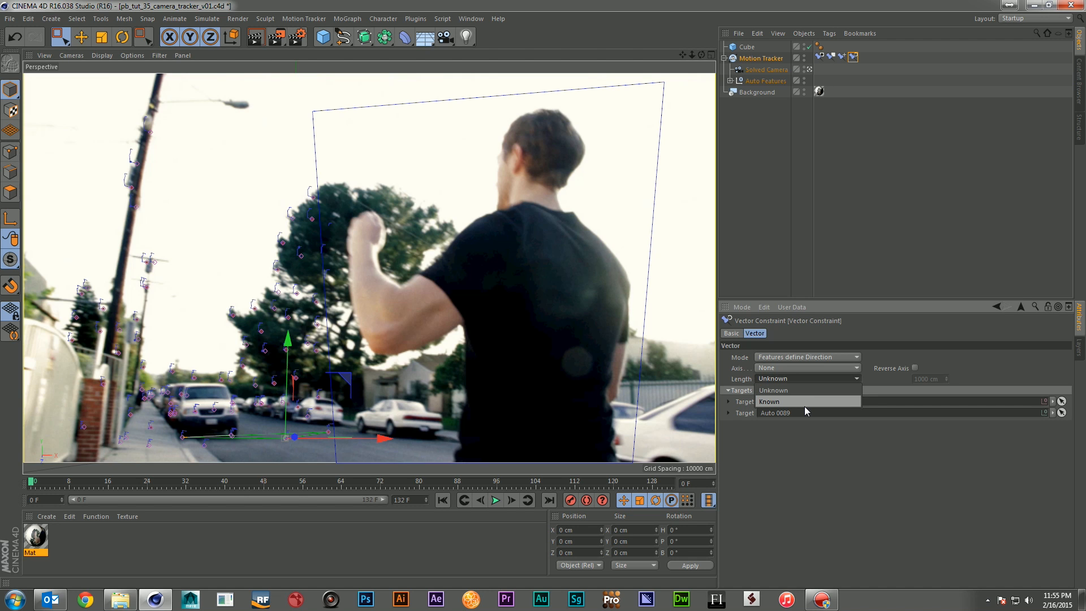
click(805, 406)
double_click(939, 380)
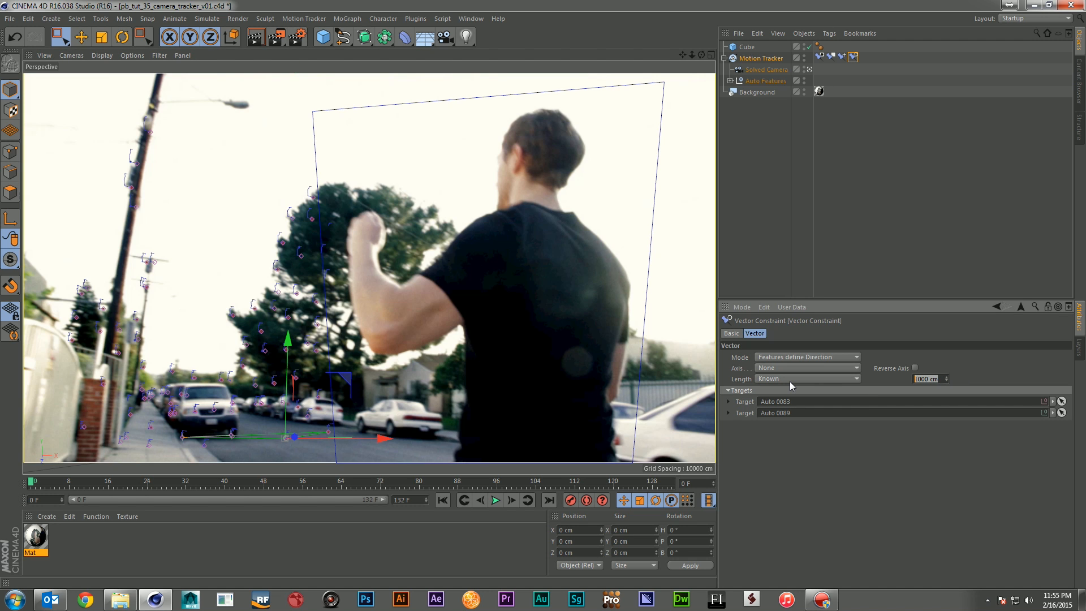
text(150)
click(711, 55)
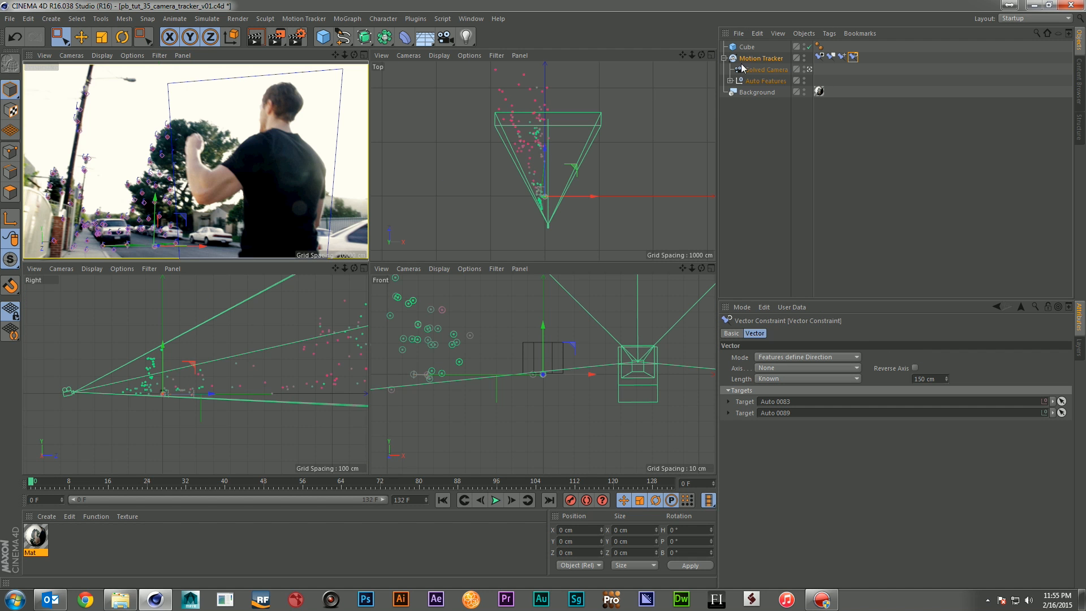
Step: Set the cube's X, Y and Z sizes to 200 cm
click(748, 47)
click(781, 333)
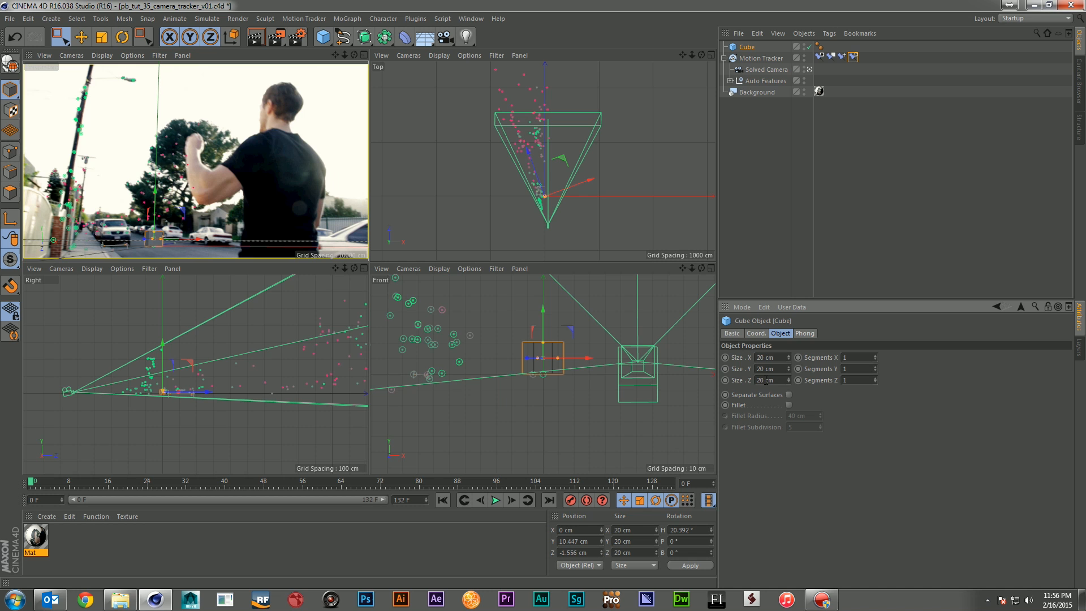
click(764, 357)
text(0)
key(Return)
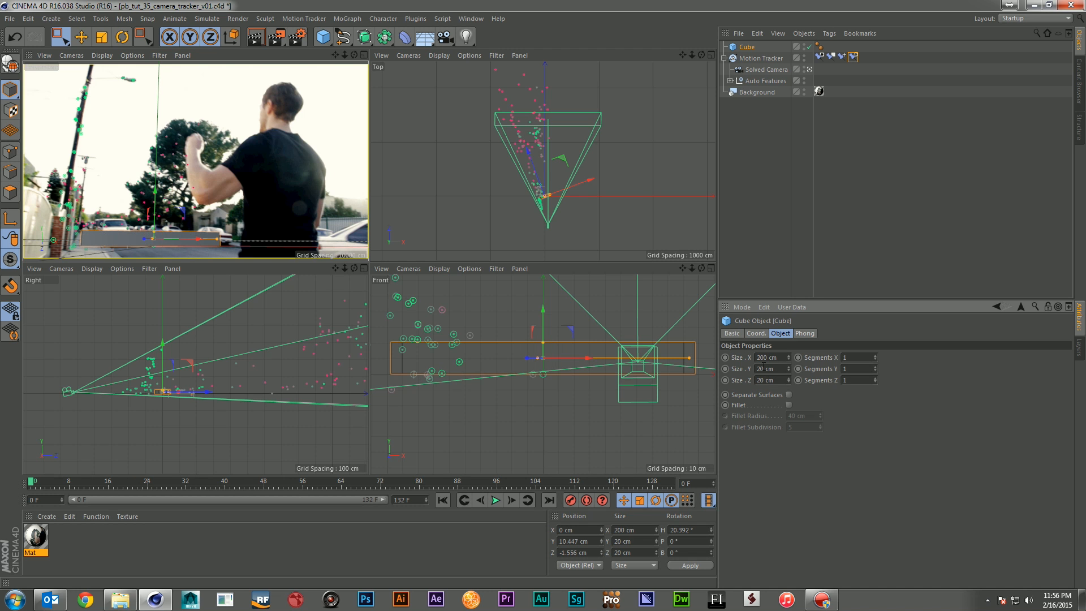
text(0)
key(Return)
click(761, 380)
text(0)
key(Return)
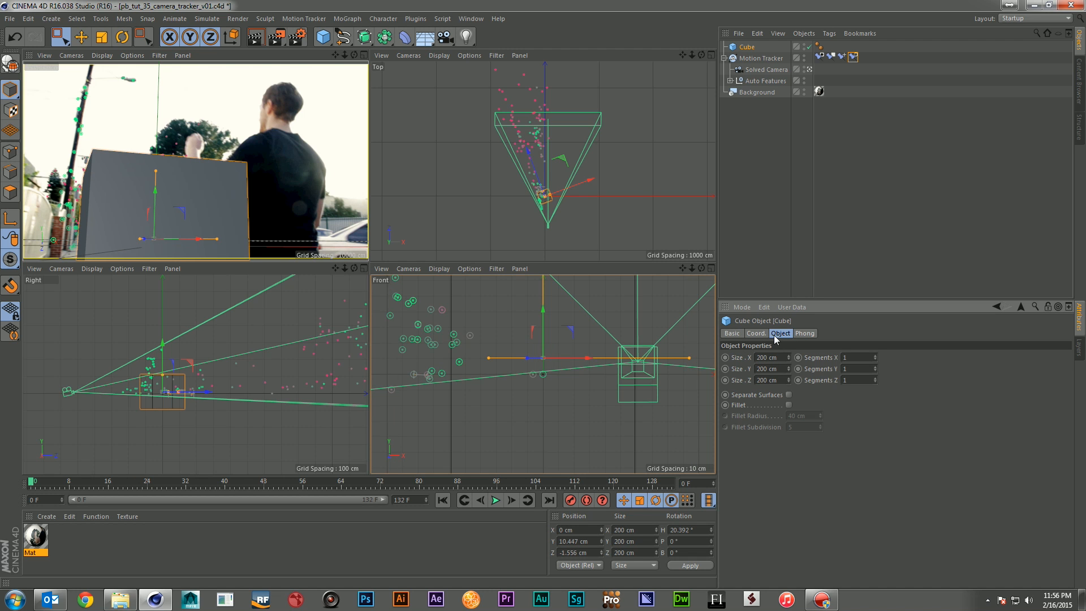
Step: Resize the cube to 100 cm on all three axes and raise it to about Y 51.4 cm so that it rests on the ground
drag(692, 268, 828, 350)
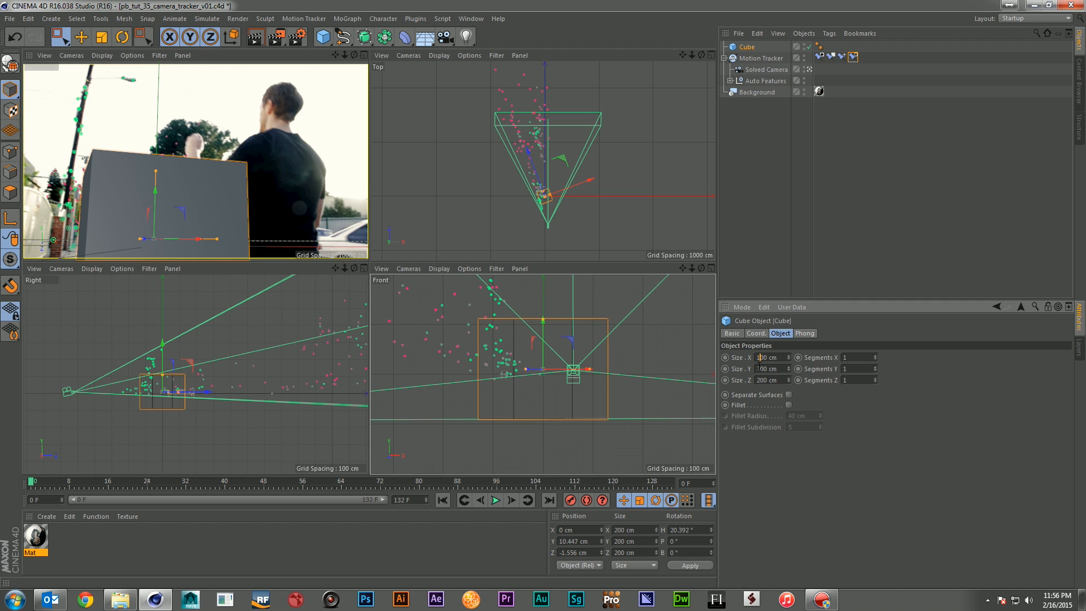
text(1)
key(Return)
text(1)
key(Return)
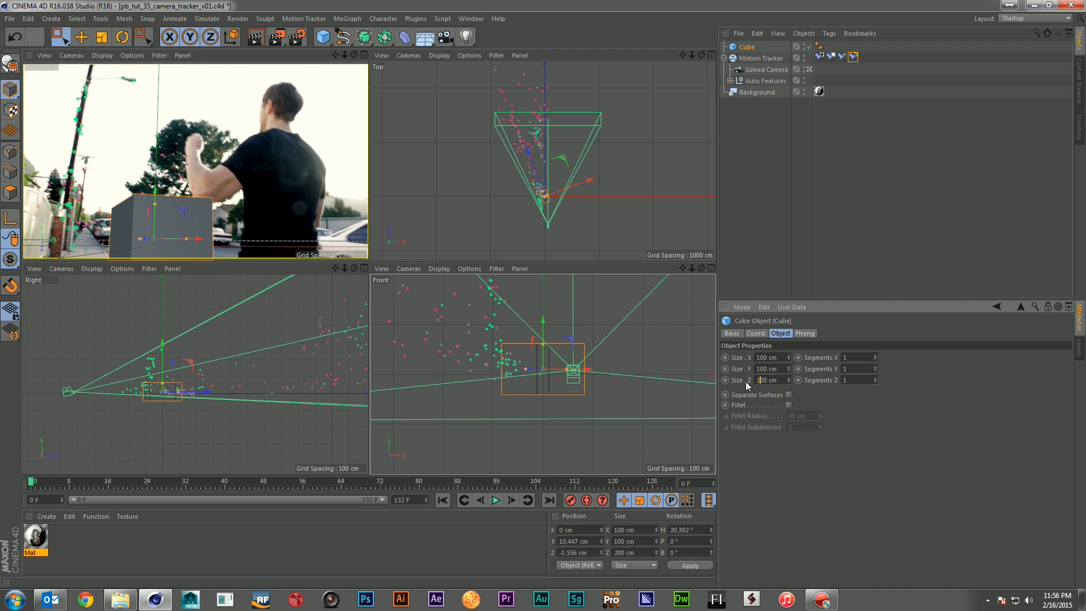
click(756, 334)
drag(781, 369, 781, 349)
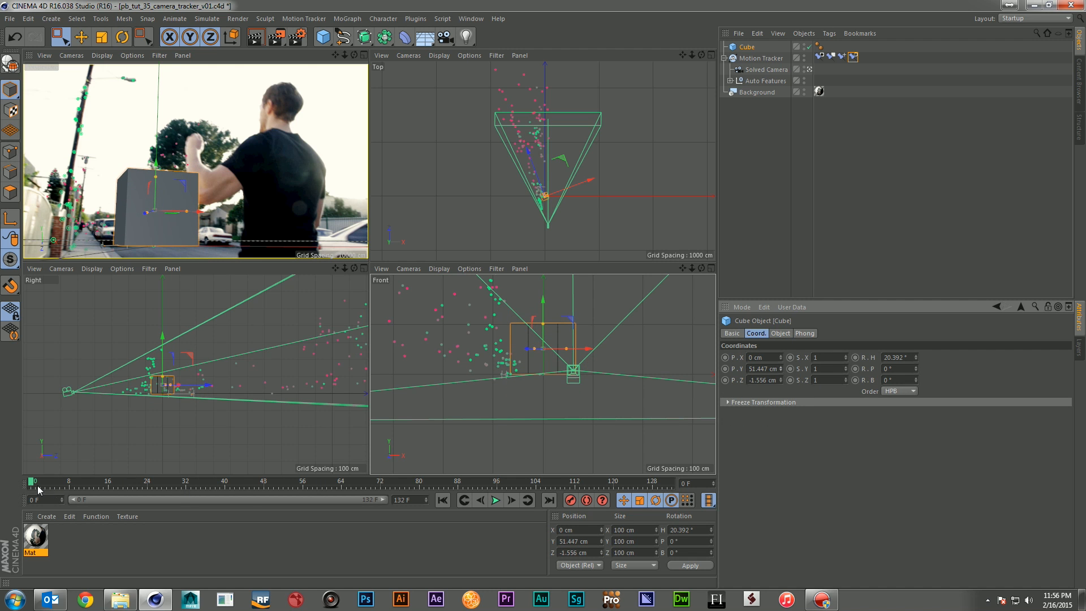
Step: Scrub through the timeline to check the 100 cm cube's tracking, and save the project
drag(41, 482, 532, 502)
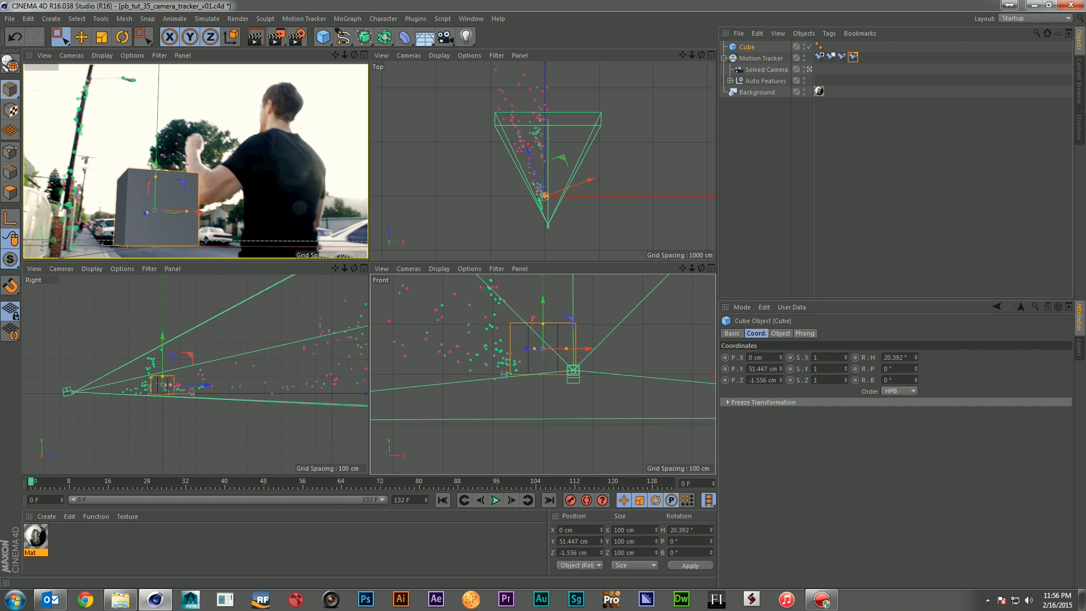
key(ctrl+s)
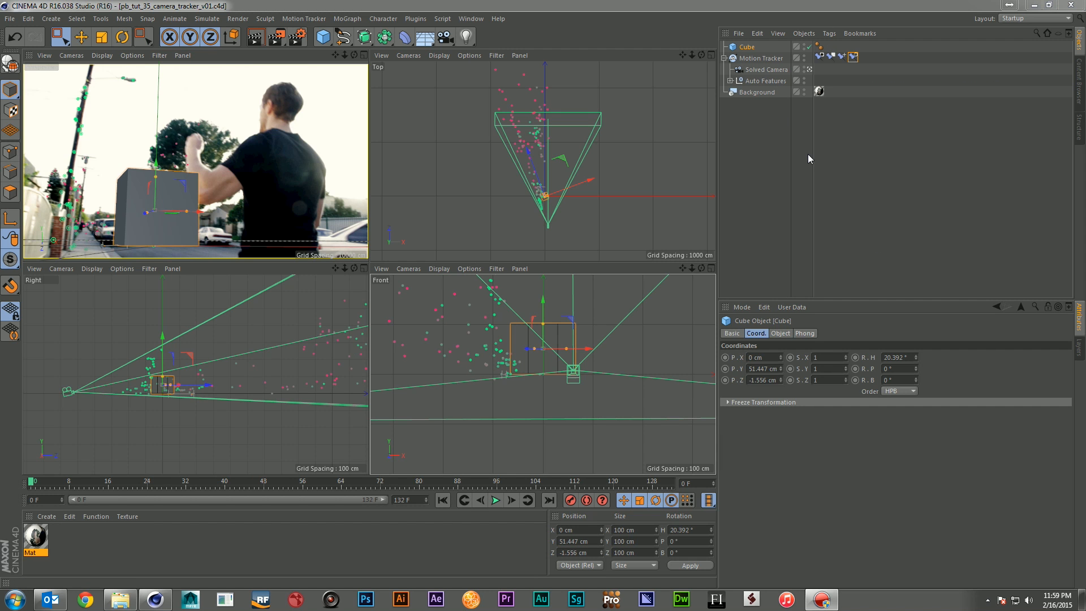
Step: Delete the constraint tags, the cube, the Solved Camera and the Auto Features, keeping only the Motion Tracker and Background
drag(867, 53, 832, 75)
key(ctrl+z)
key(ctrl+z)
key(ctrl+z)
key(ctrl+z)
key(ctrl+z)
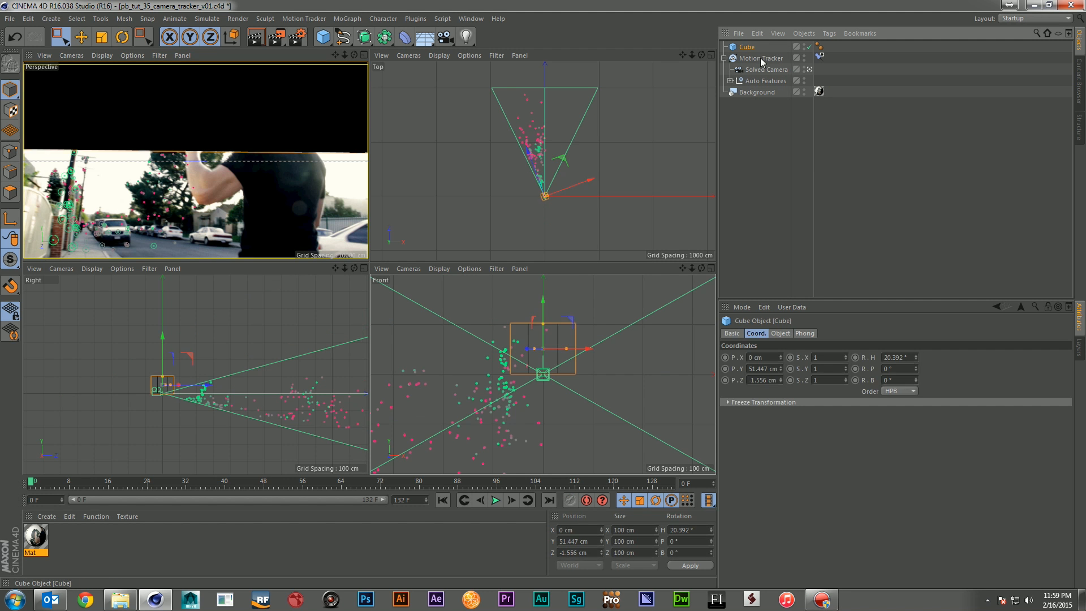
key(ctrl+z)
key(ctrl+z)
key(ctrl+z)
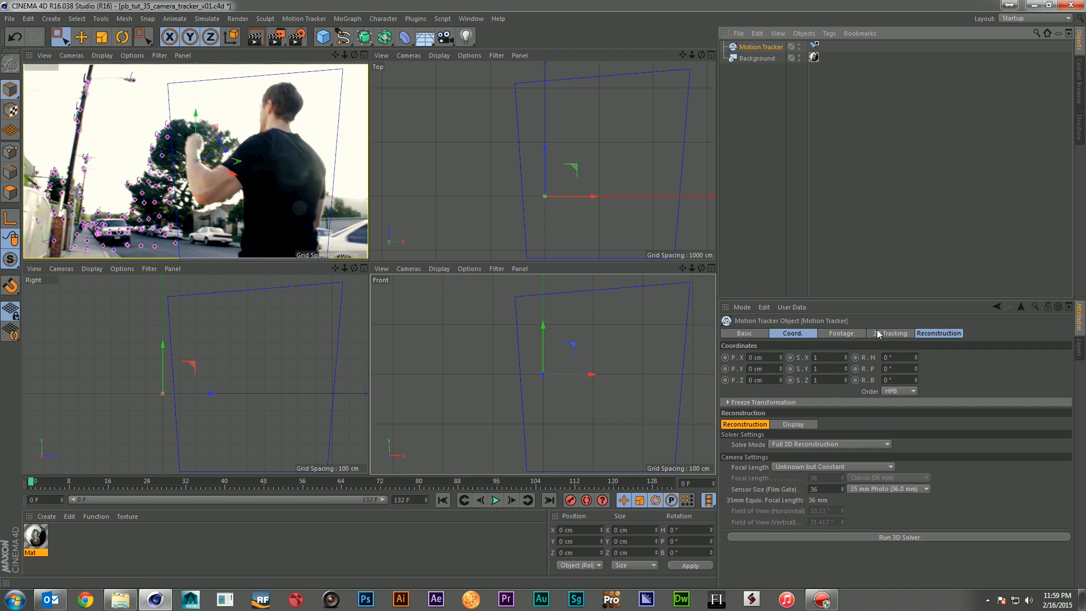
Step: Delete all the Motion Tracker's automatic 2D tracks, and maximize the Perspective view at frame 0
click(879, 334)
click(859, 408)
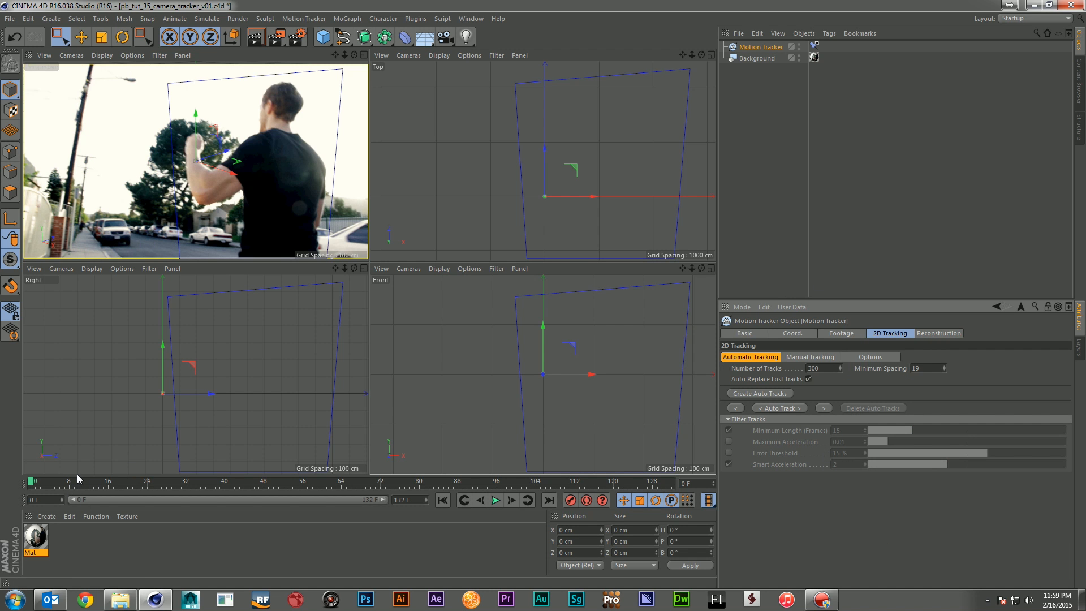
drag(81, 478, 31, 485)
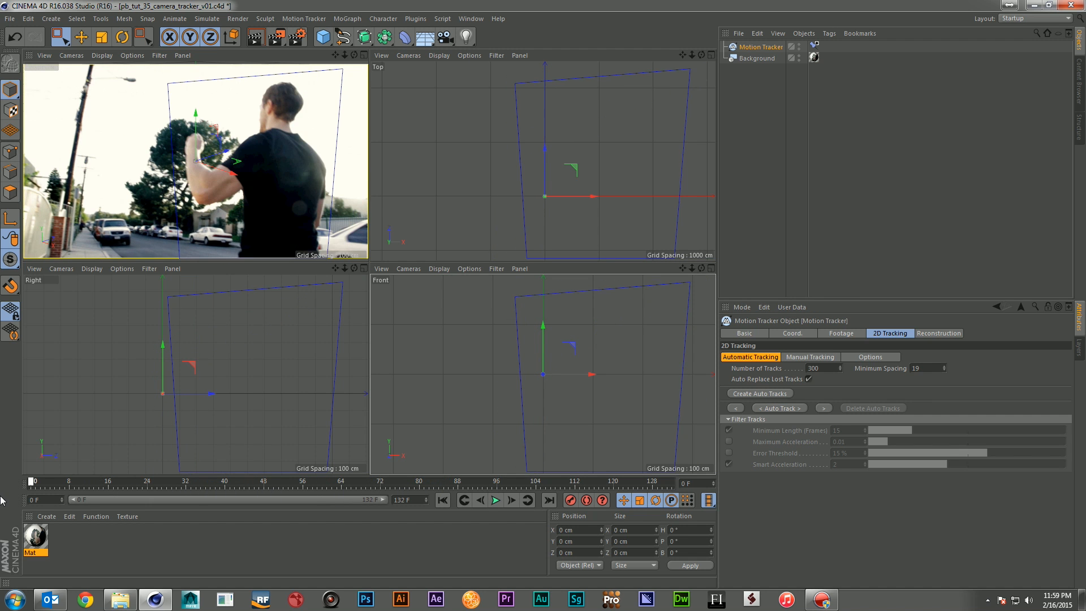
click(363, 55)
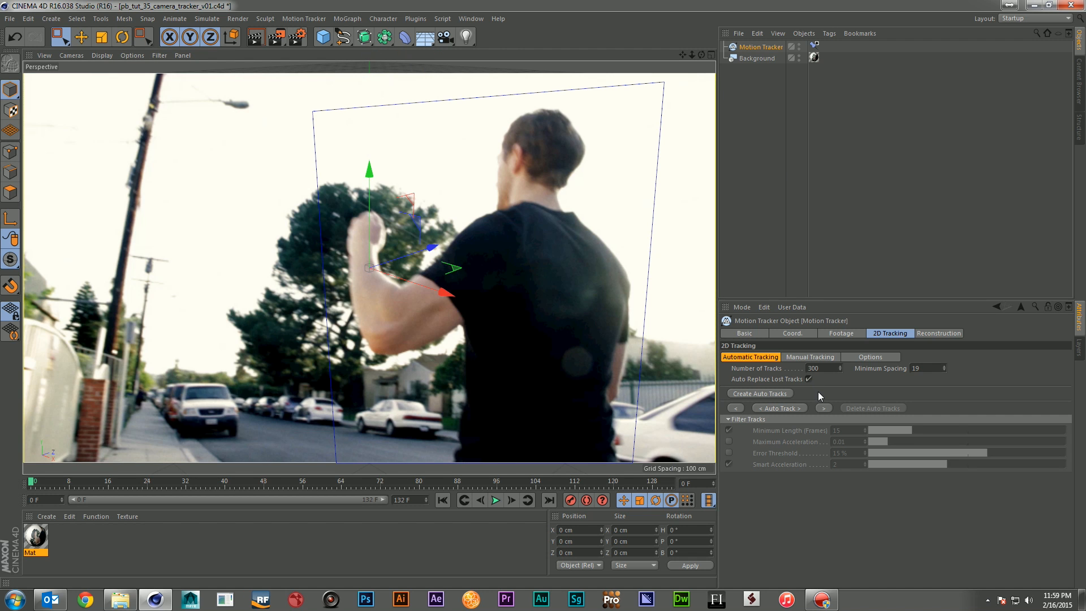
Step: Create a manual user track on the tree's far-left branch tip with pattern size 31 and search size 75, and track it forward
click(811, 358)
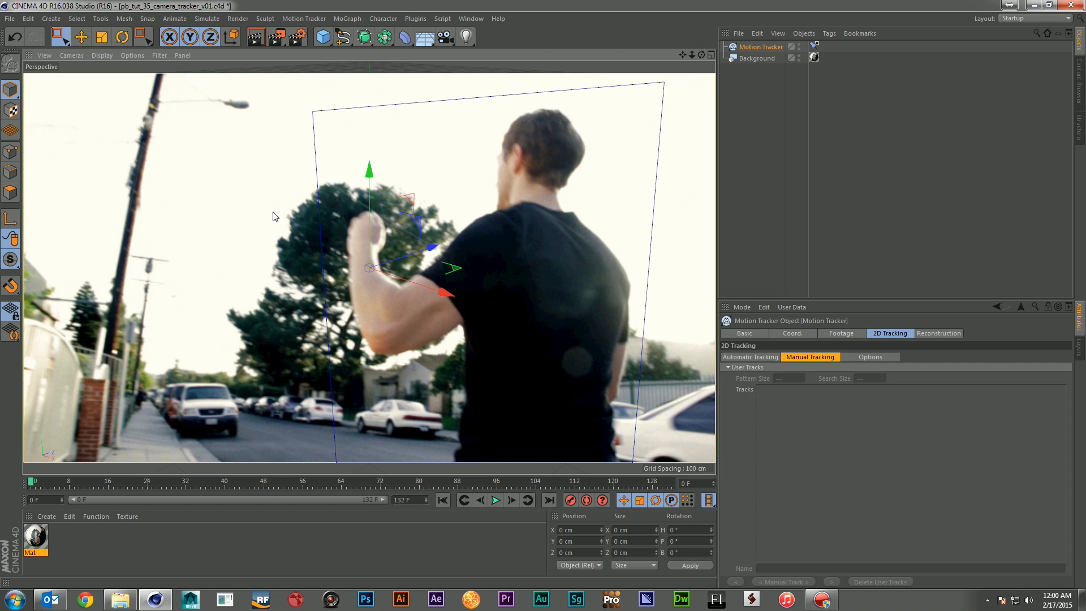
right_click(231, 310)
click(267, 319)
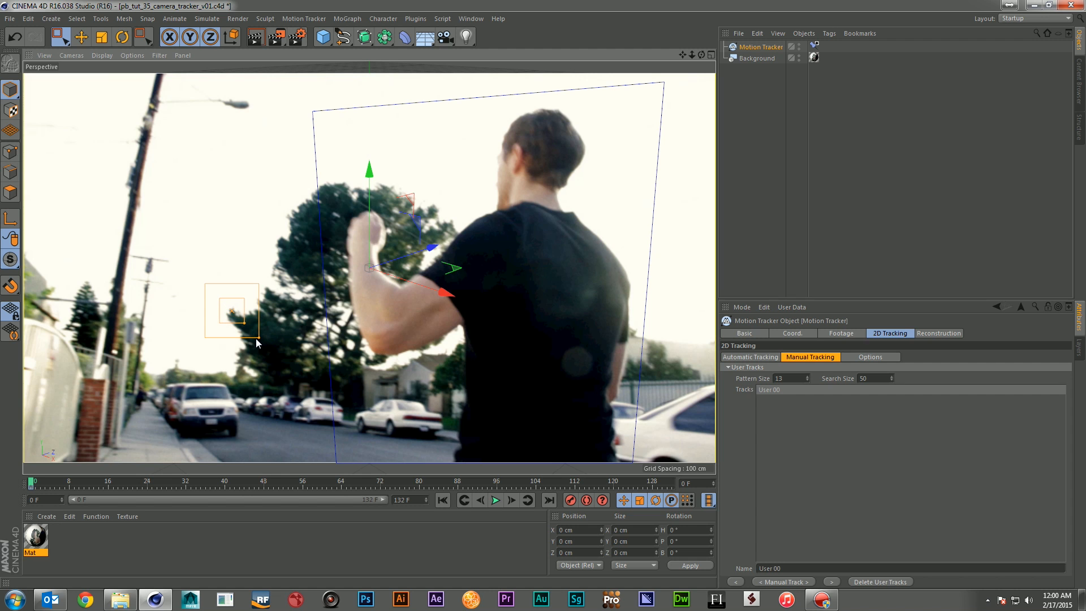
mouse_move(260, 341)
mouse_down()
mouse_move(273, 351)
mouse_move(249, 327)
mouse_up()
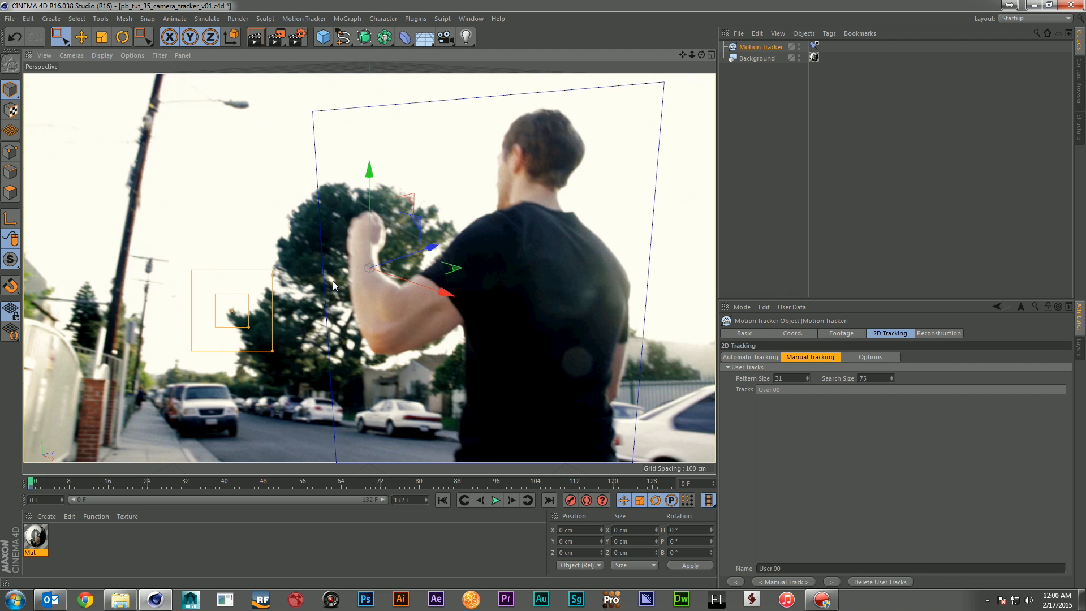
click(832, 582)
drag(34, 482, 31, 512)
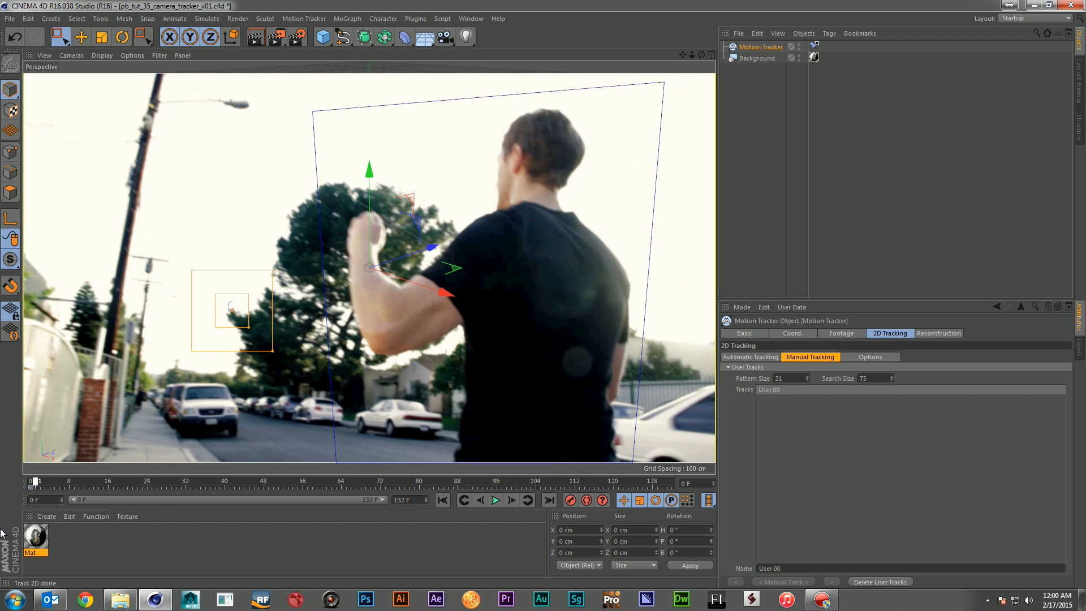
Step: Add a user track on the tree's upper-left edge with pattern size 23 and search size 71, and track it forward
right_click(281, 240)
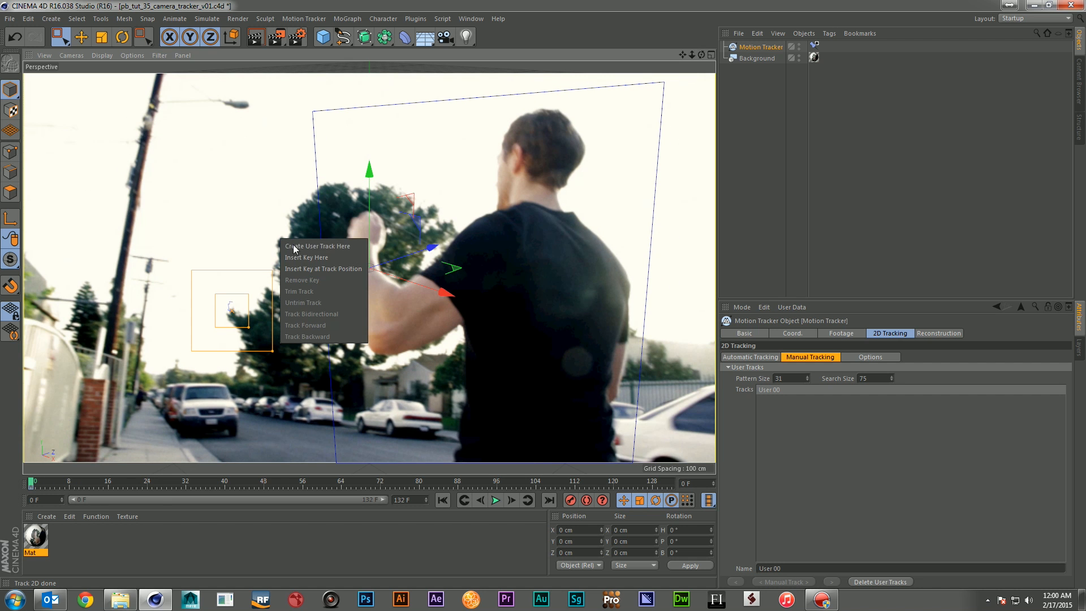
click(305, 249)
drag(289, 249, 320, 277)
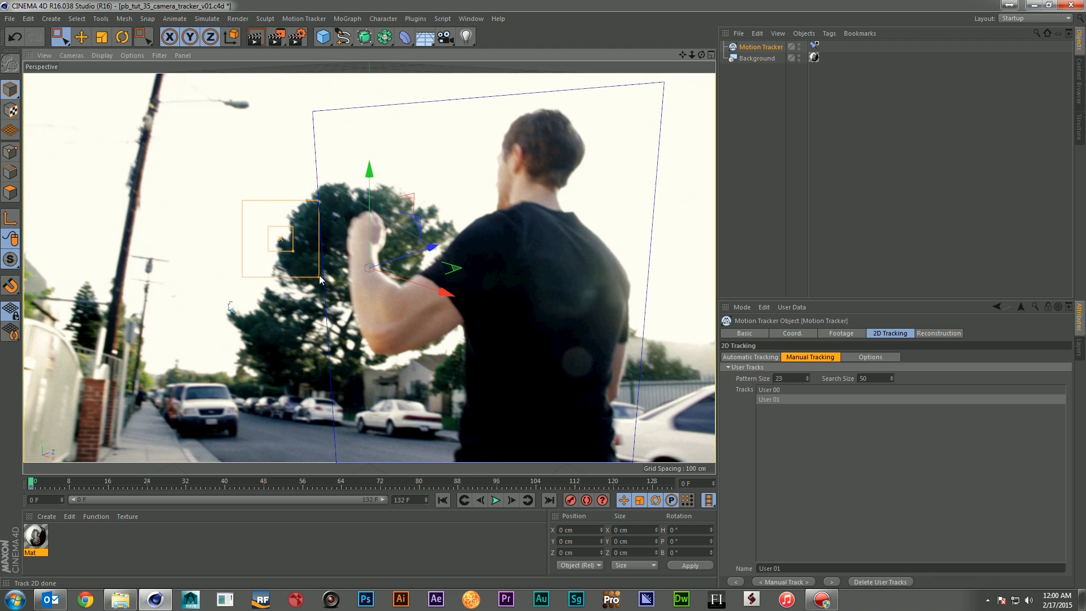
click(834, 583)
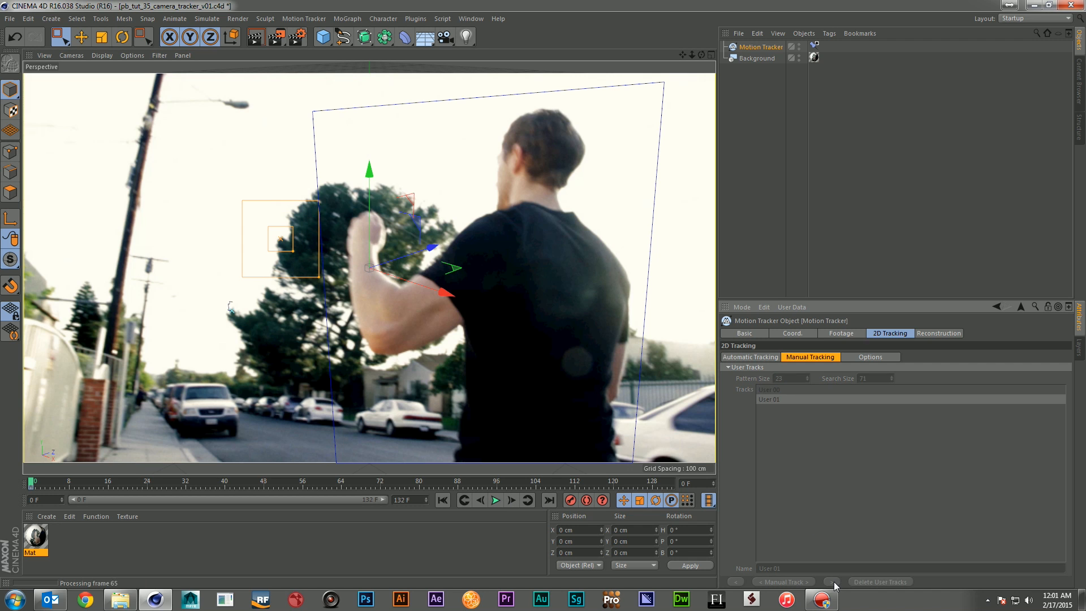
mouse_move(34, 485)
mouse_down()
mouse_move(700, 477)
mouse_move(31, 485)
mouse_up()
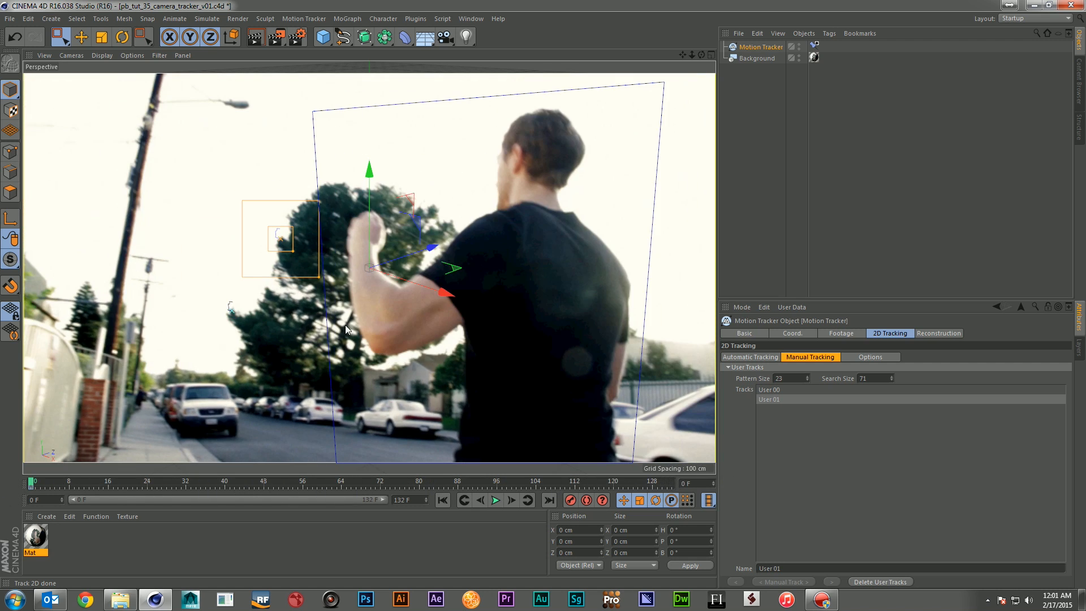
Step: Add a user track on the tree's left edge between the two existing tracks with pattern size 25 and search size 67, and track it forward
right_click(266, 289)
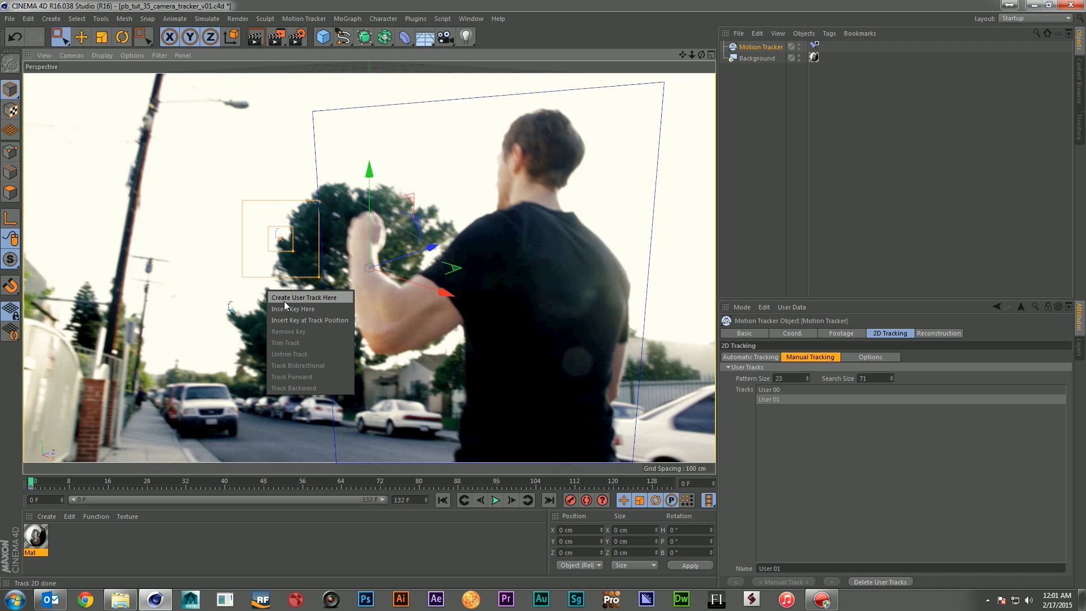
click(284, 301)
drag(295, 323, 281, 303)
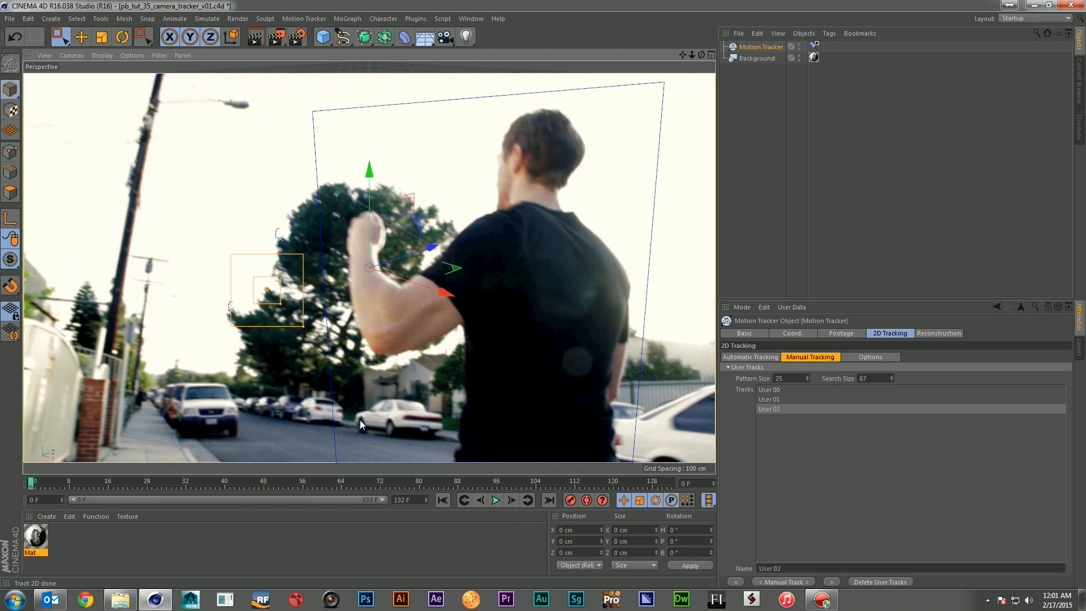
click(831, 582)
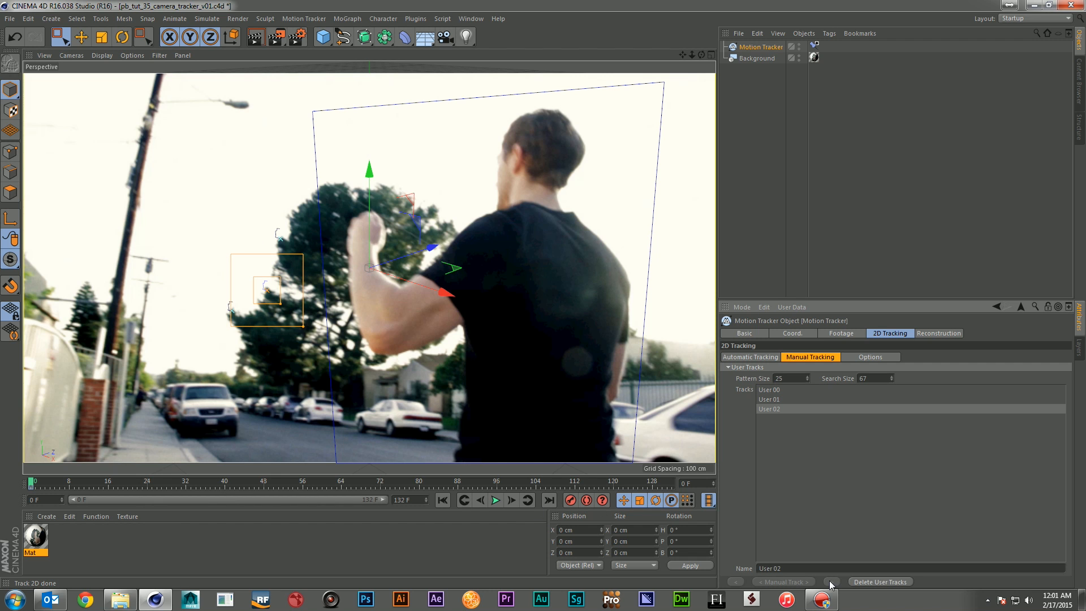
drag(74, 485, 32, 484)
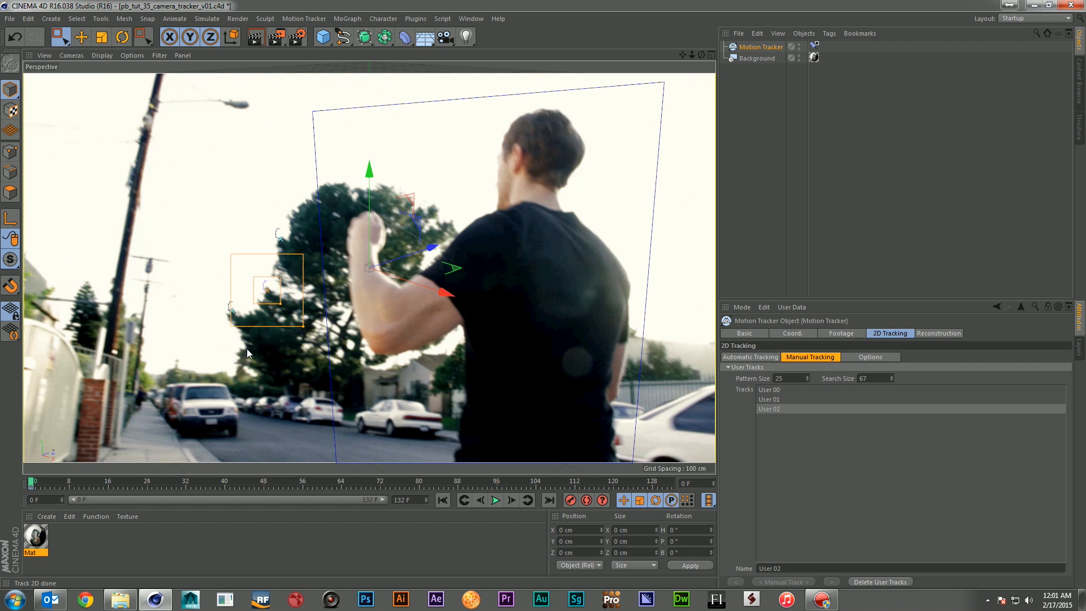
Step: Add a fourth user track near the tree's upper-left crown with pattern size 21 and search size 75, and track it forward
right_click(292, 221)
click(321, 232)
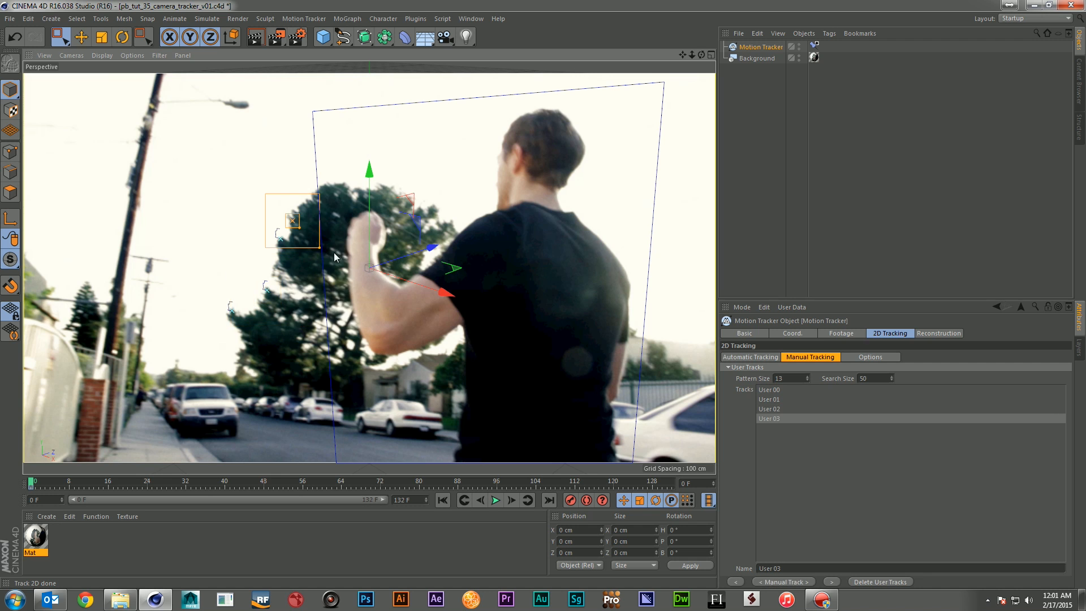
drag(300, 228, 333, 261)
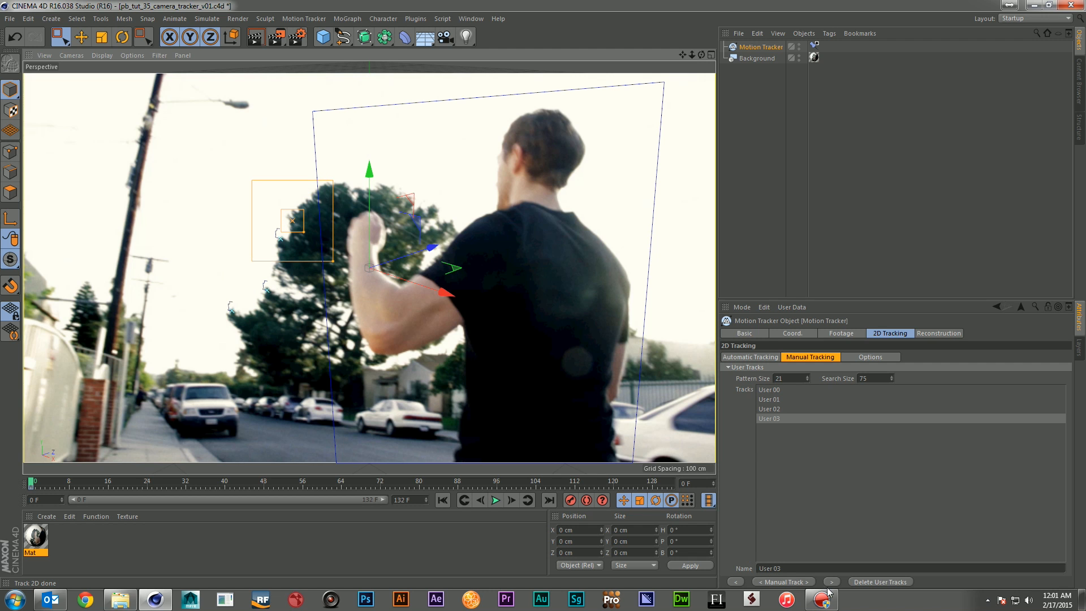
Step: Insert a key at the track position of the fourth user track at frame 54, and scrub the timeline to check the track
drag(40, 485, 294, 472)
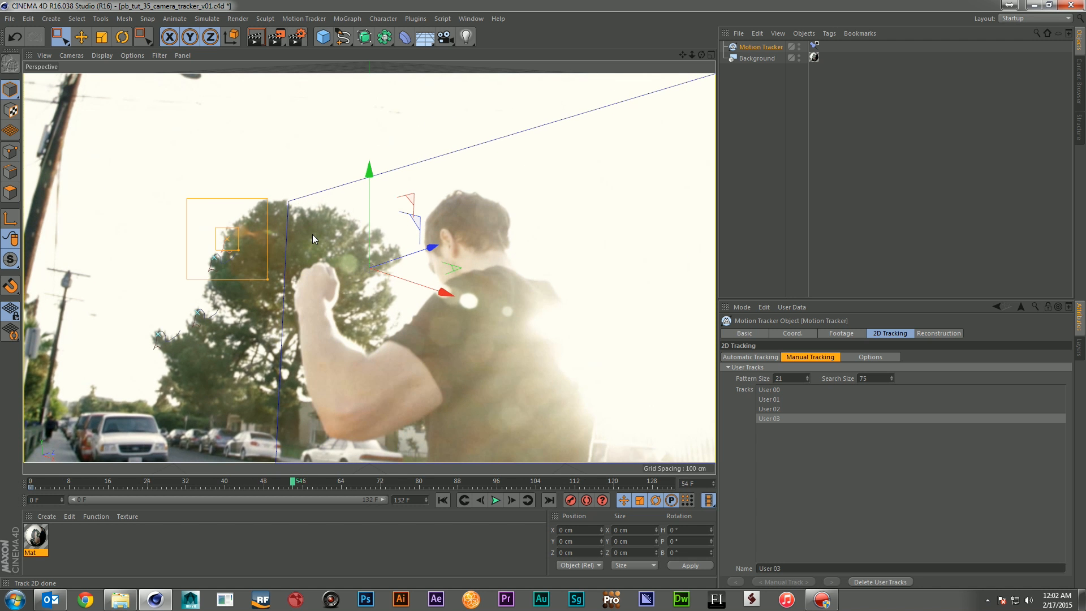
right_click(228, 238)
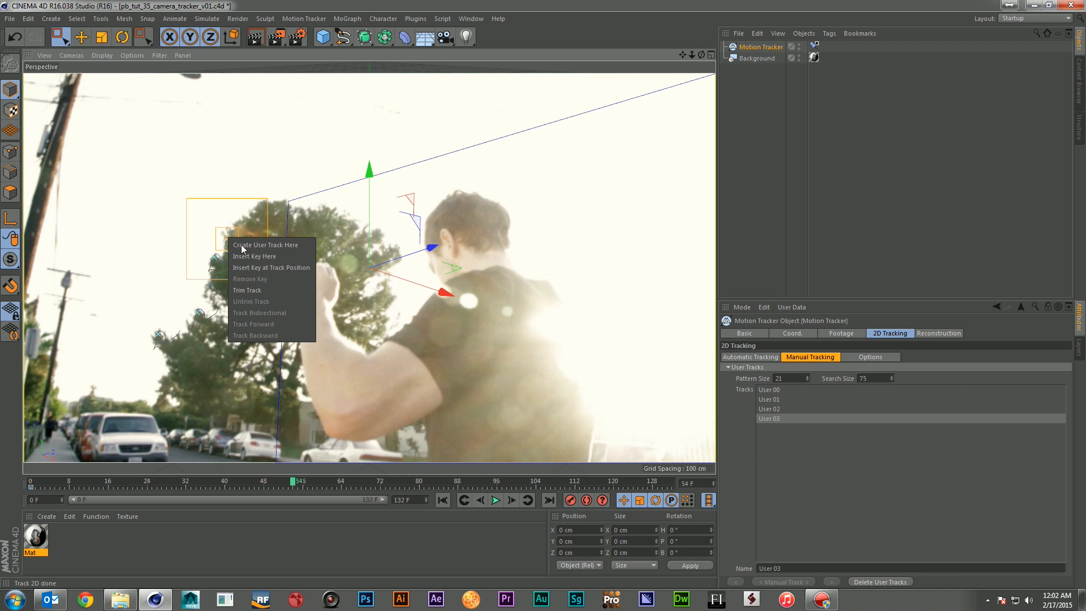
click(293, 268)
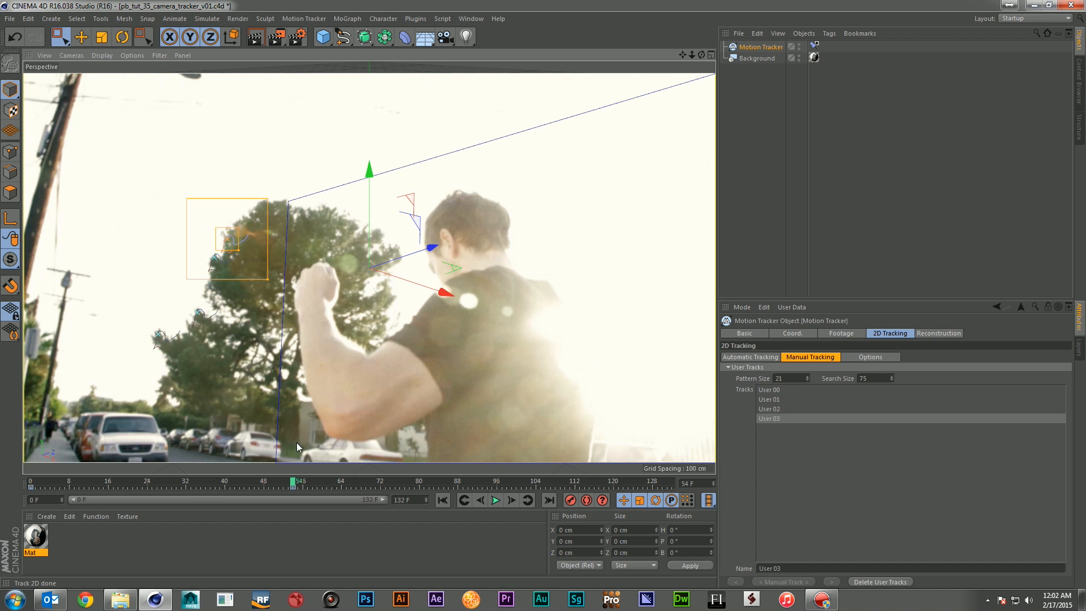
drag(300, 484, 717, 491)
drag(522, 487, 4, 492)
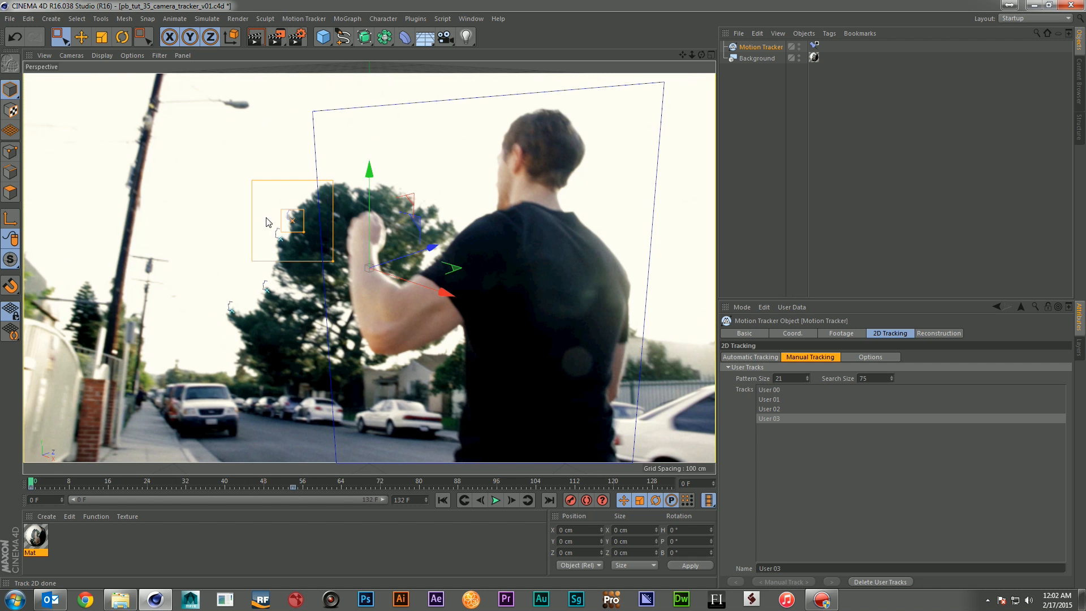
Step: Add a user track on the front of the parked van with pattern size 27 and search size 75, track it forward and check it
right_click(221, 408)
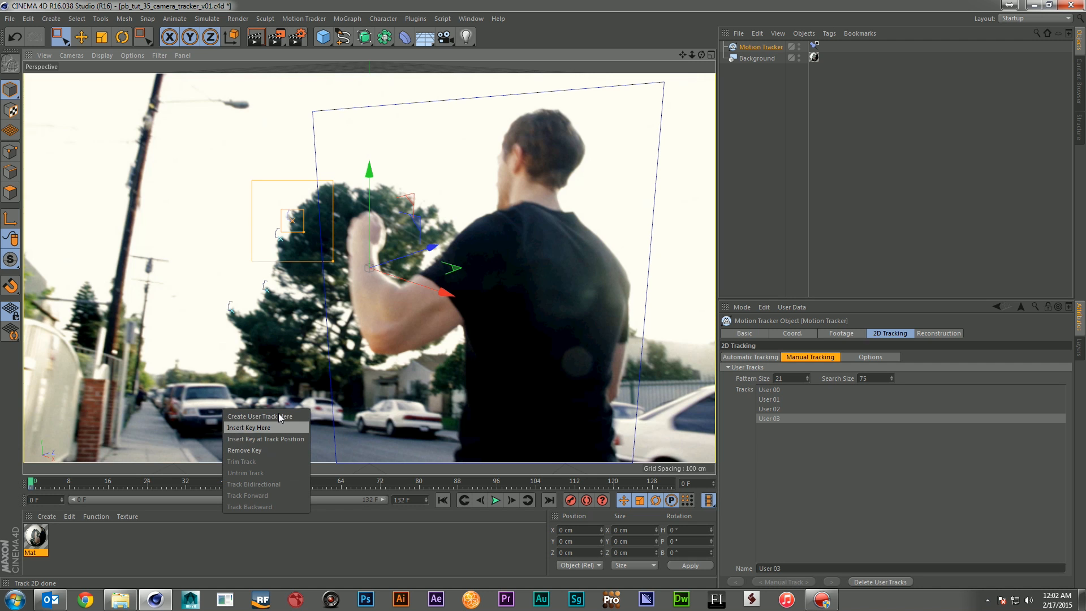
click(244, 416)
drag(230, 417, 262, 449)
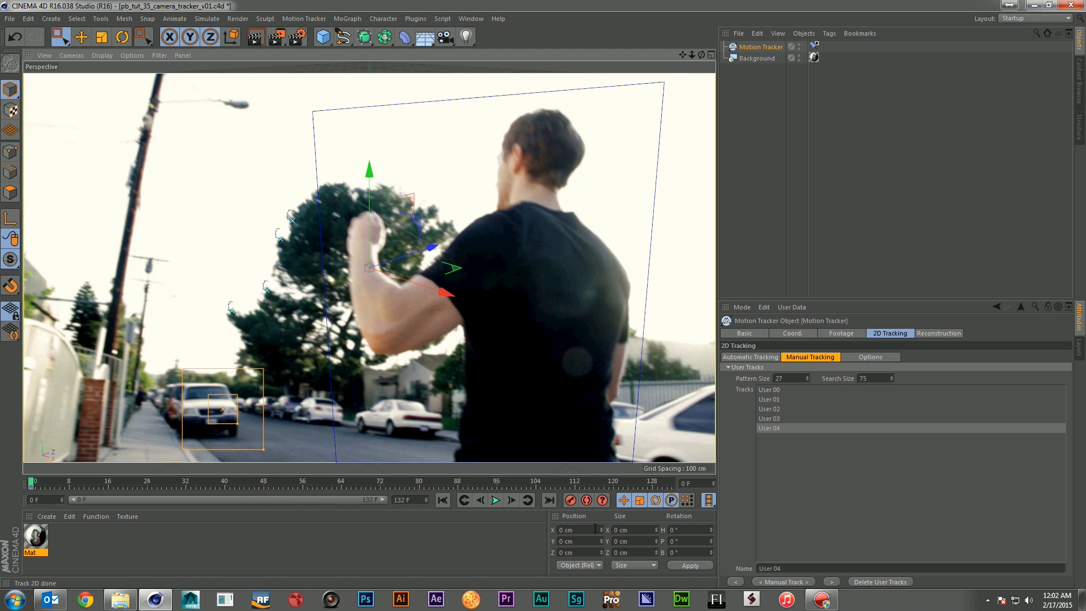
click(832, 582)
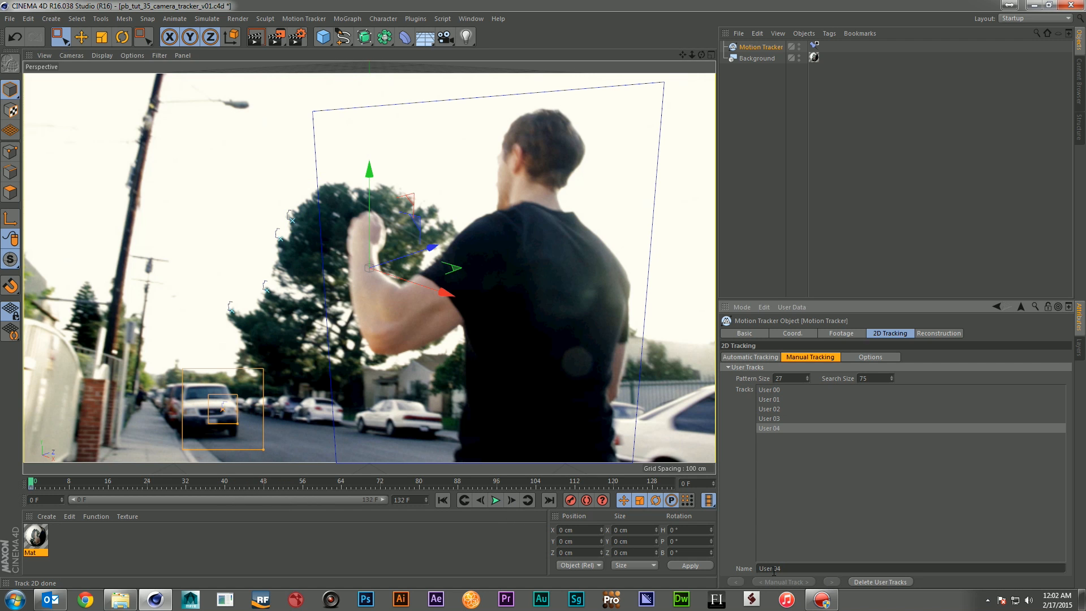
drag(36, 484, 150, 484)
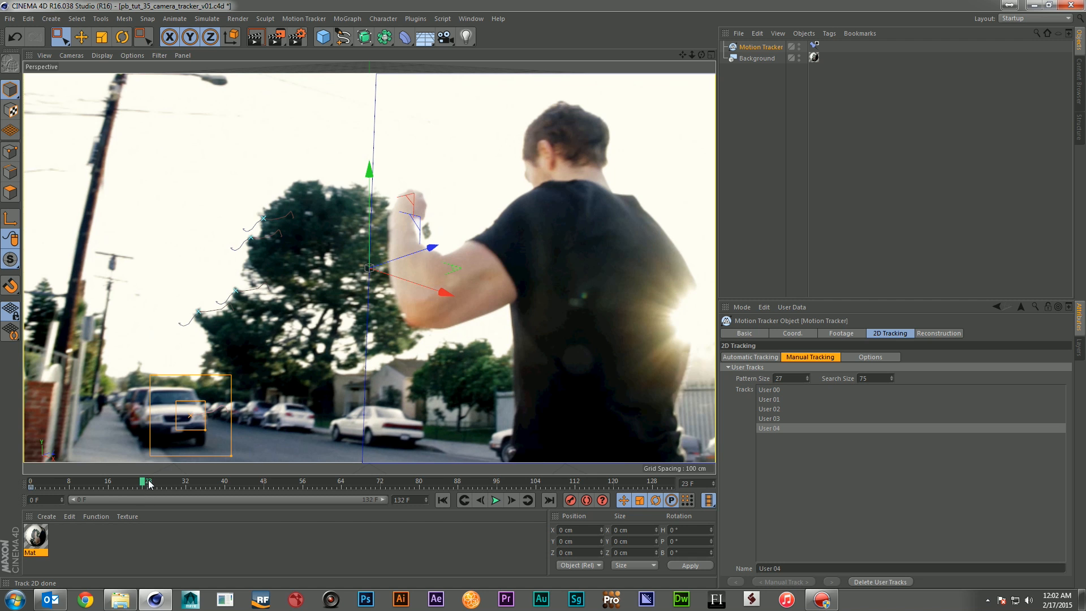
Step: Insert keys at the track position of the van-front track at frames 23 and 32, and scrub back to frame 0
right_click(193, 417)
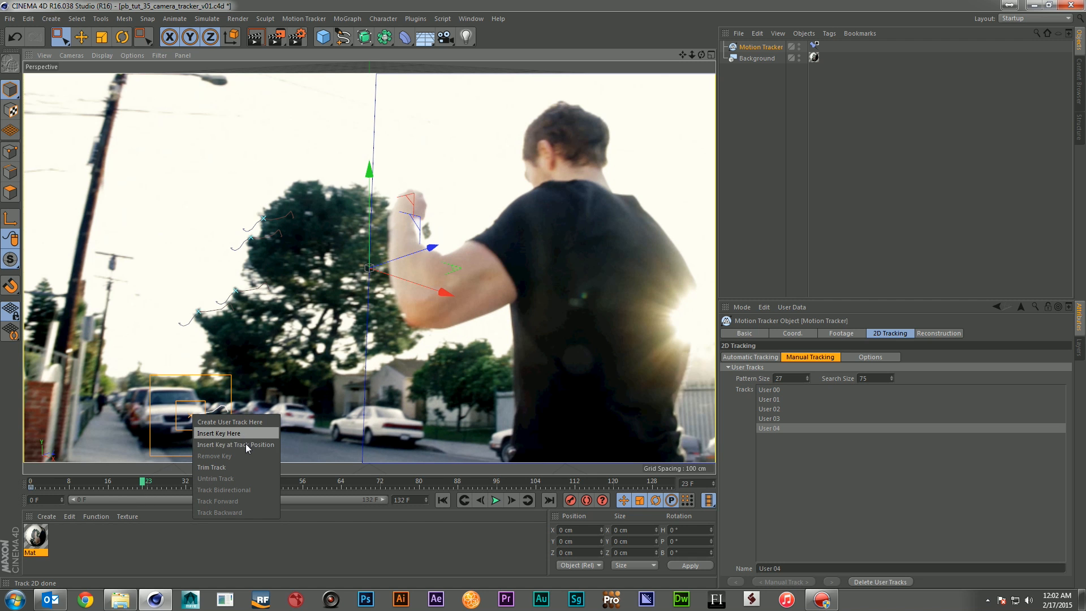
click(248, 445)
drag(145, 482, 189, 486)
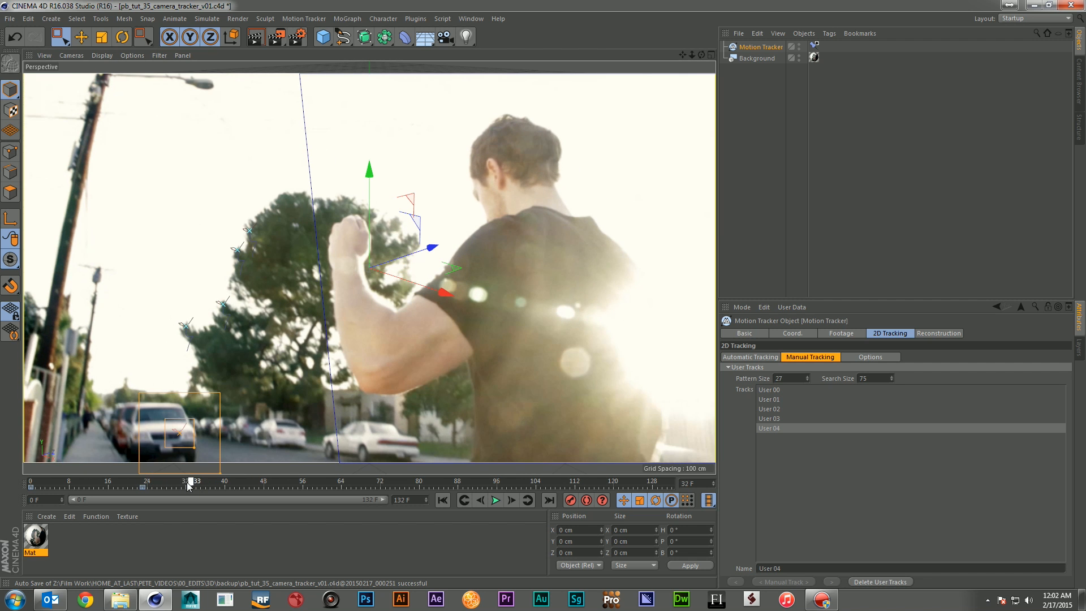
right_click(184, 437)
click(232, 465)
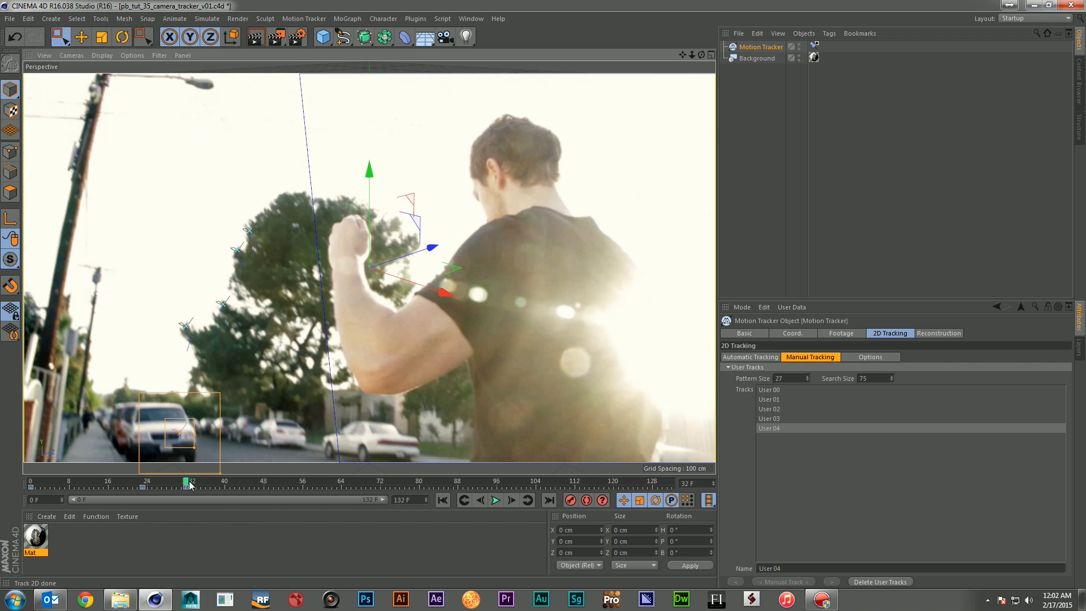
click(208, 485)
drag(208, 485, 193, 482)
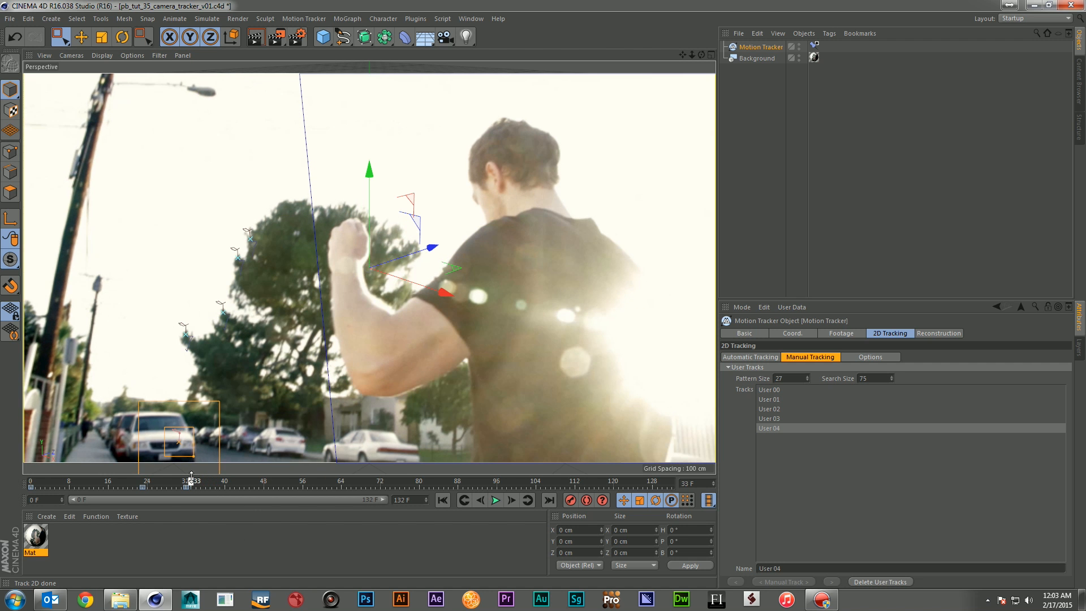
drag(193, 459, 30, 488)
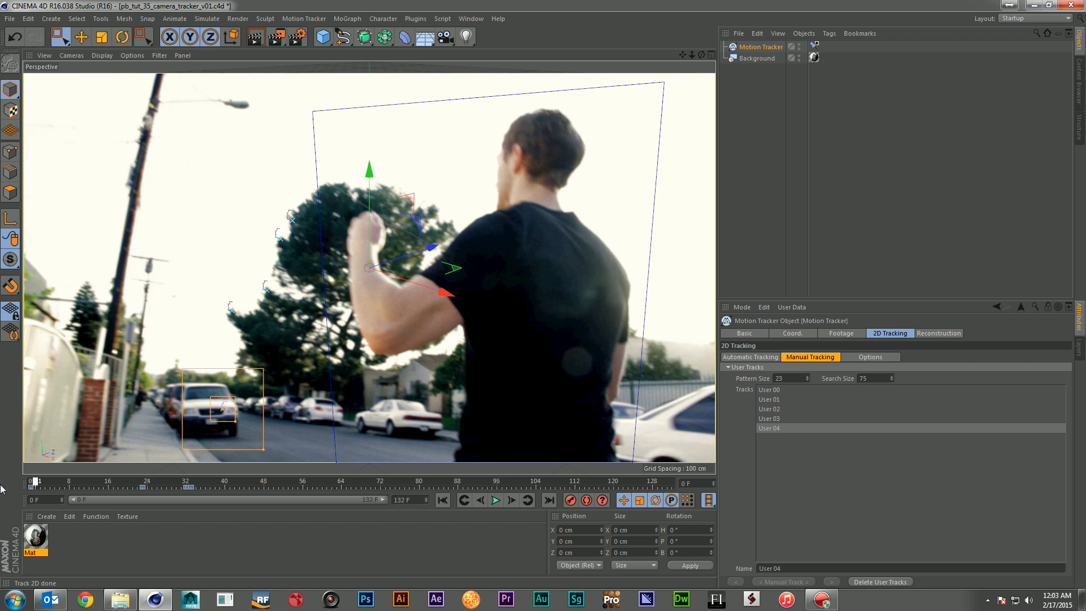
Step: Add a user track on top of the brick pillar with pattern size 23 and search size 65, and track it forward
right_click(102, 380)
click(145, 393)
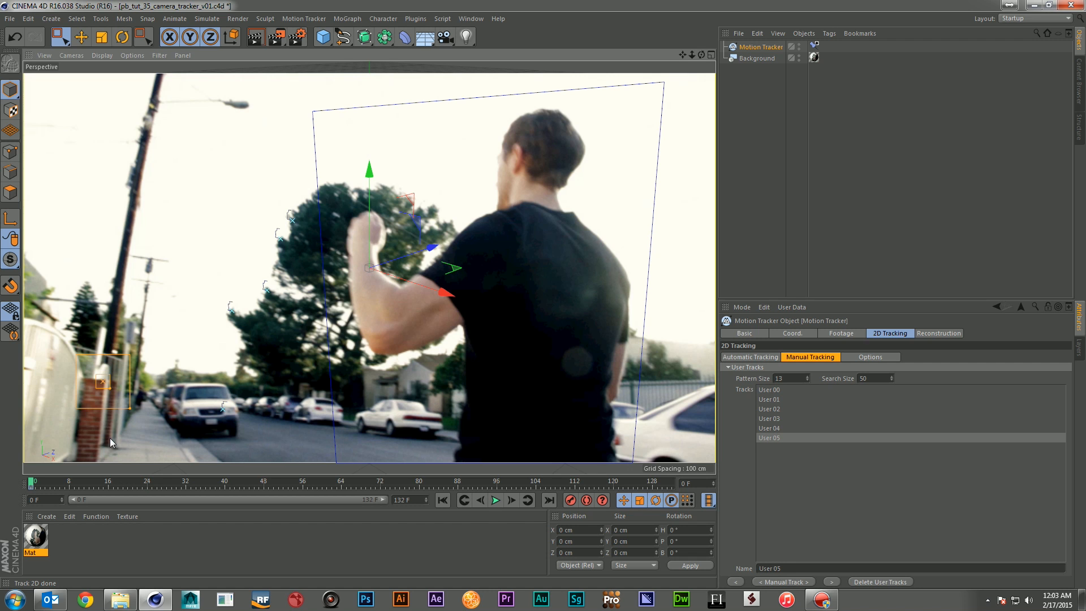
drag(127, 405, 139, 415)
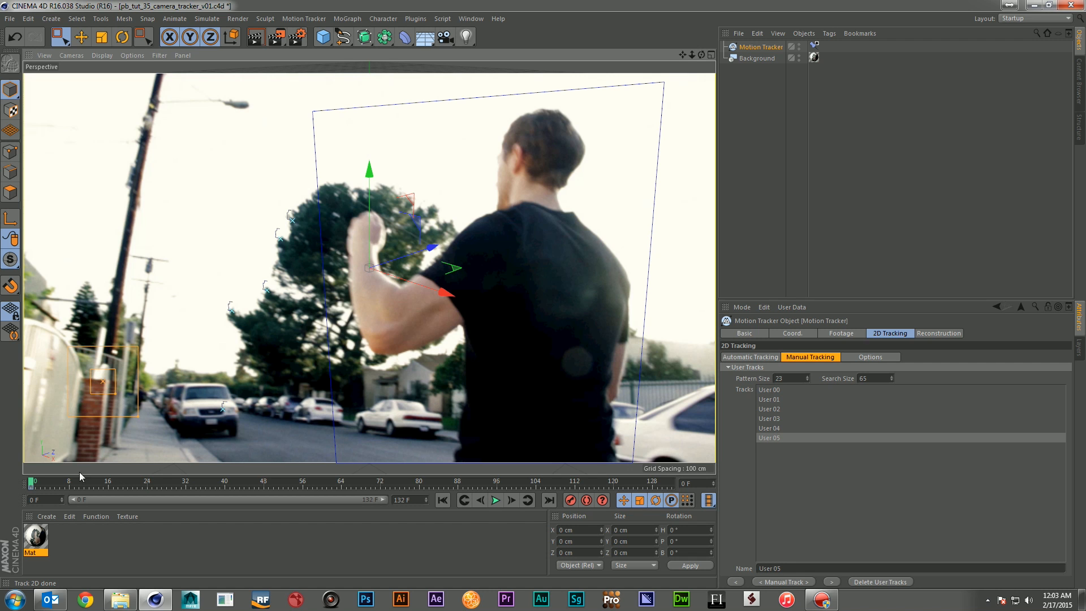
click(832, 583)
mouse_move(34, 482)
mouse_down()
mouse_move(170, 488)
mouse_move(31, 484)
mouse_up()
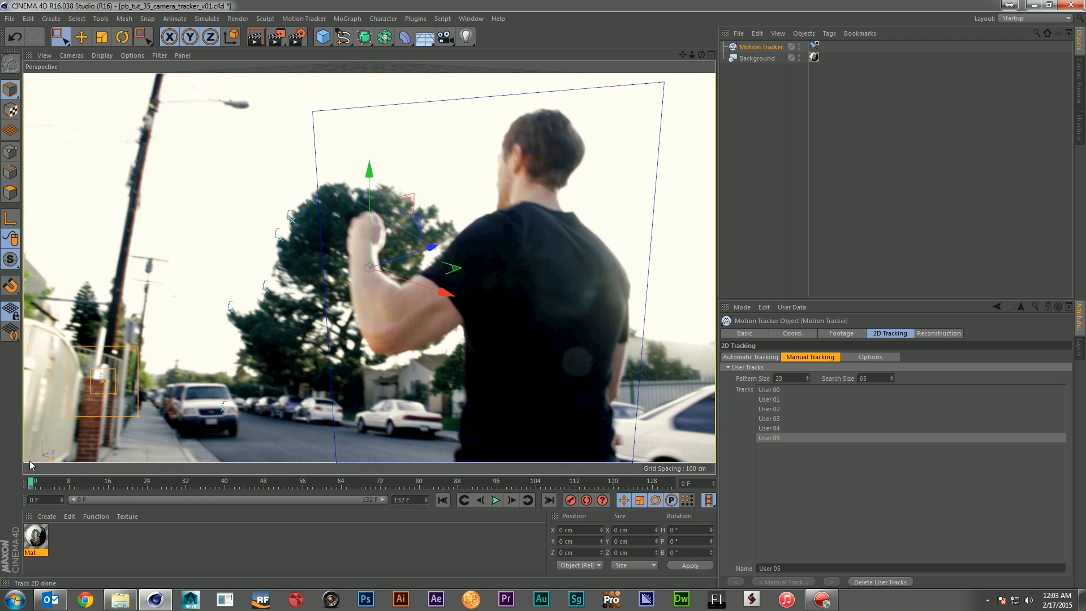
Step: Add a user track on the top of the distant utility pole with pattern size 21 and search size 69, and track it forward
right_click(150, 262)
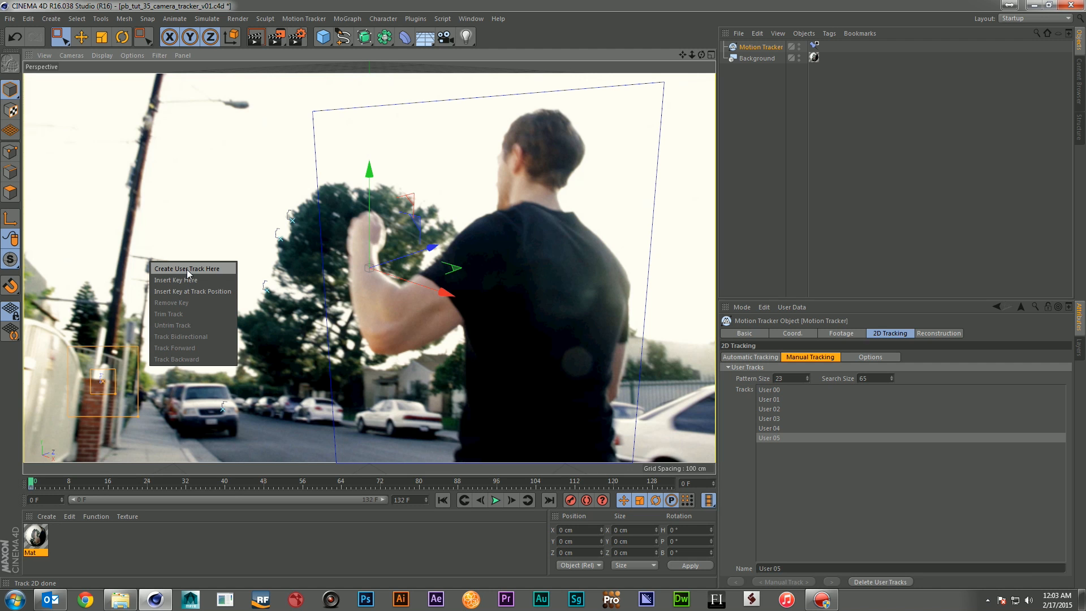
click(188, 269)
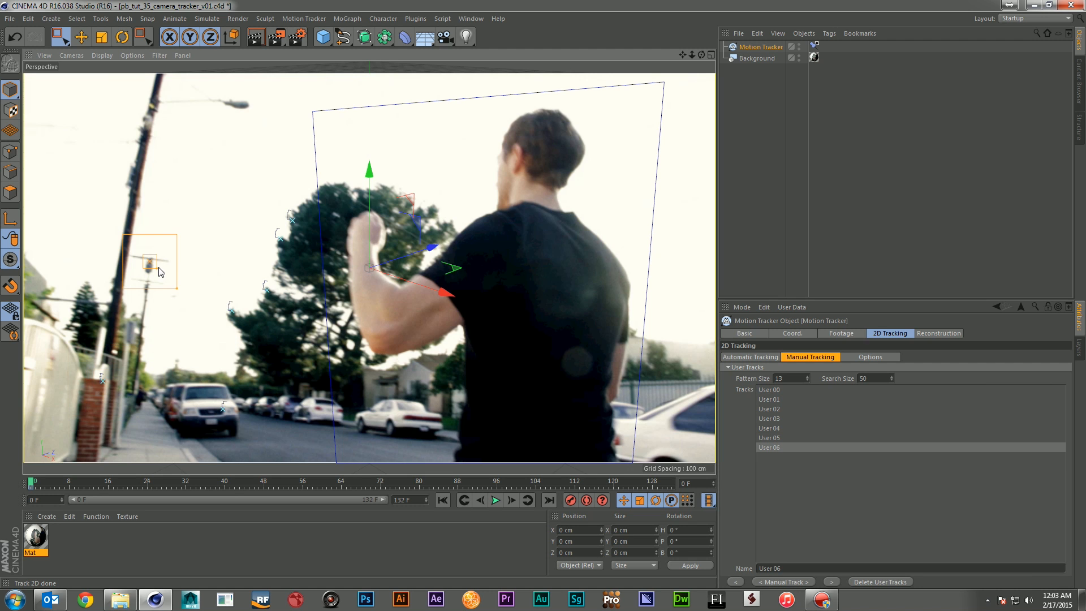
drag(161, 271, 182, 295)
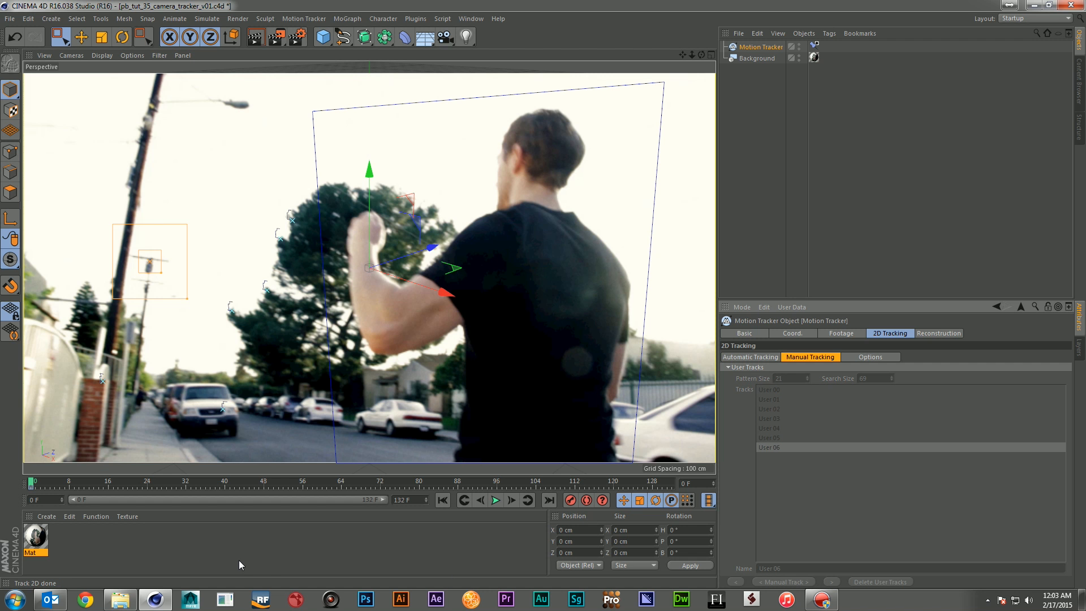
Step: Insert keys at the track position of the utility-pole track at frames 49 and 129, and return to frame 0
drag(30, 491, 269, 481)
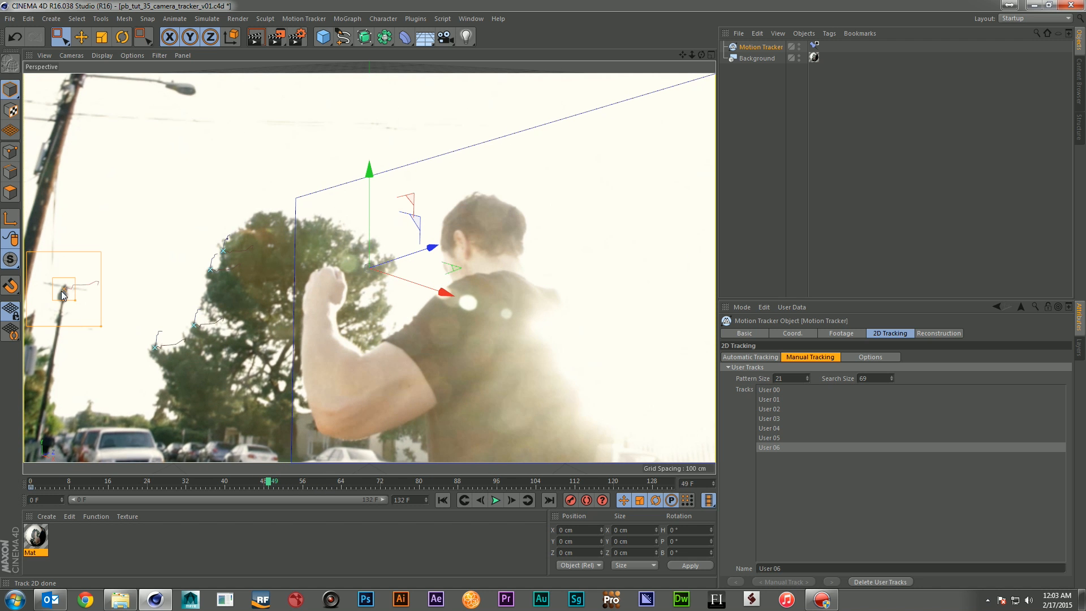
right_click(62, 292)
click(98, 320)
drag(270, 482, 372, 487)
drag(416, 487, 655, 462)
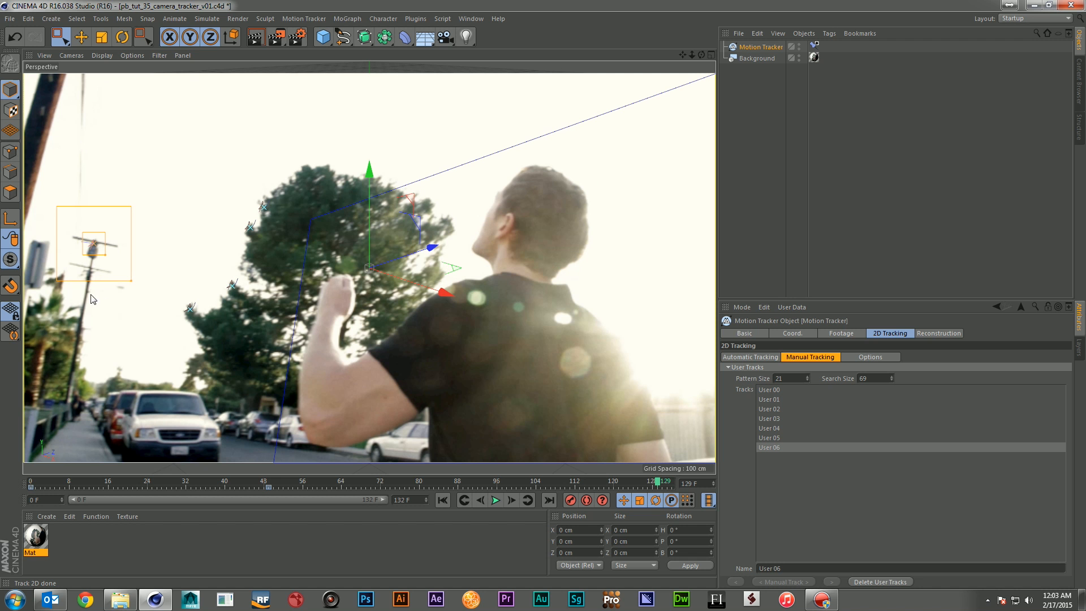
right_click(92, 245)
click(141, 275)
drag(660, 480, 2, 488)
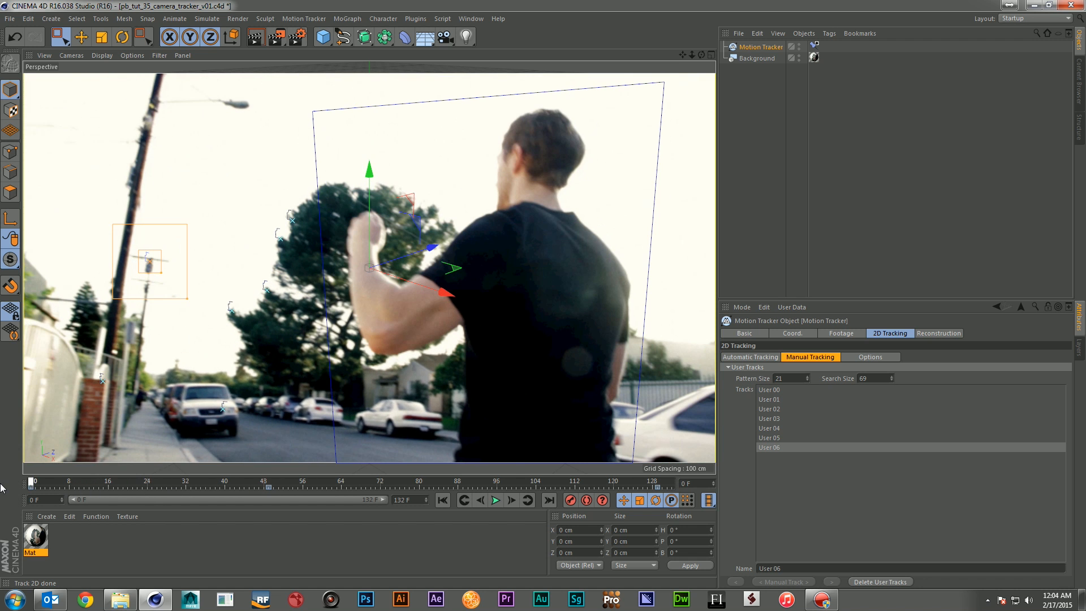
Step: Add a user track on the left corner of the van's roof with pattern size 25 and search size 81, and track it forward
right_click(192, 387)
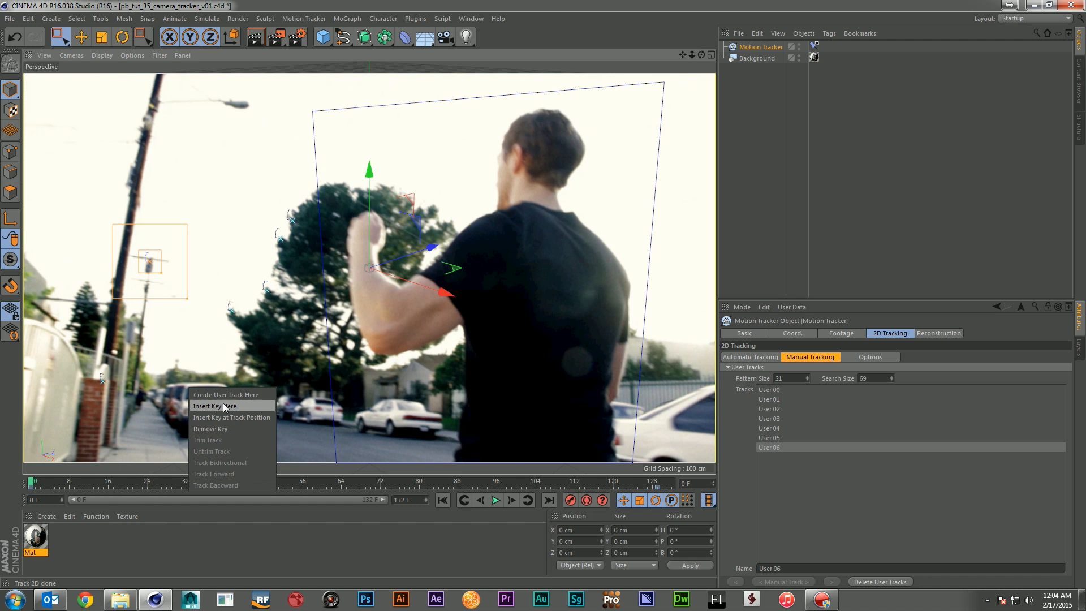
click(227, 395)
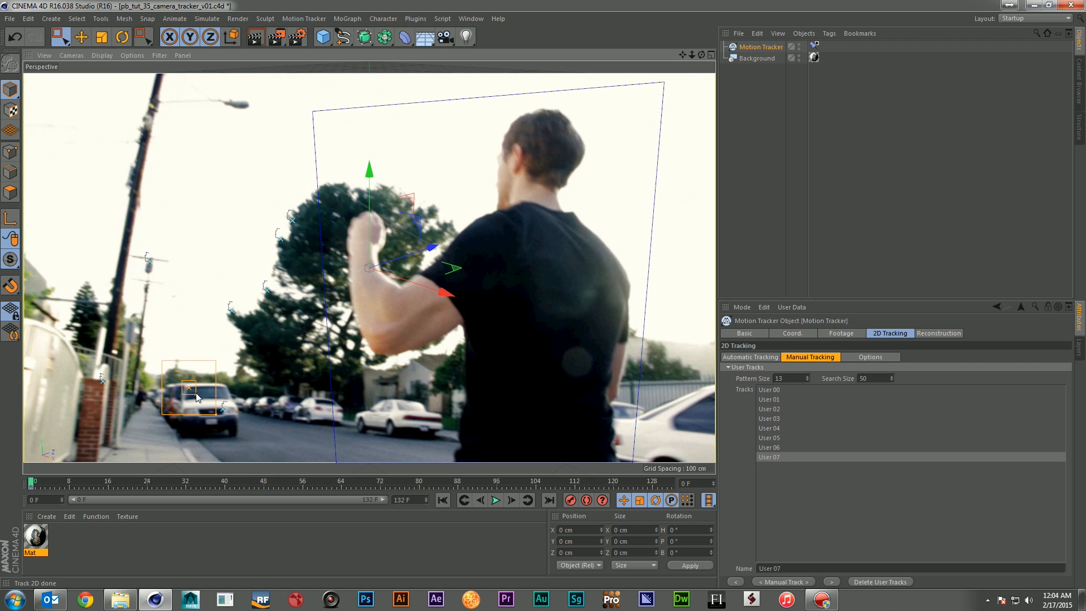
drag(218, 418, 240, 432)
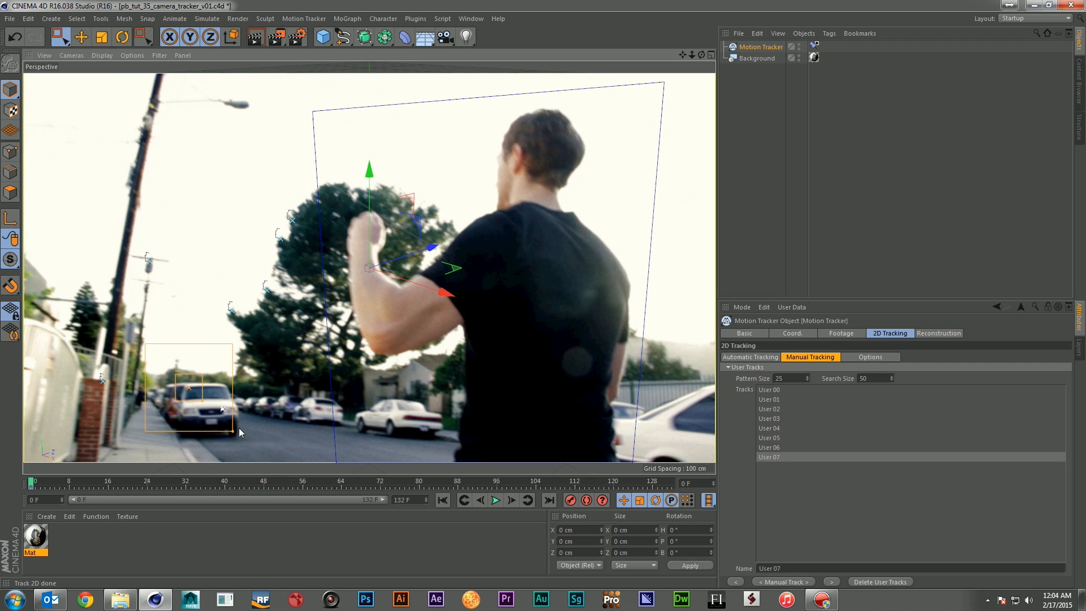
click(836, 582)
Step: Key the left roof-corner track at its track position at frame 32, and insert a corrected key on the van at frame 36
drag(37, 485, 187, 480)
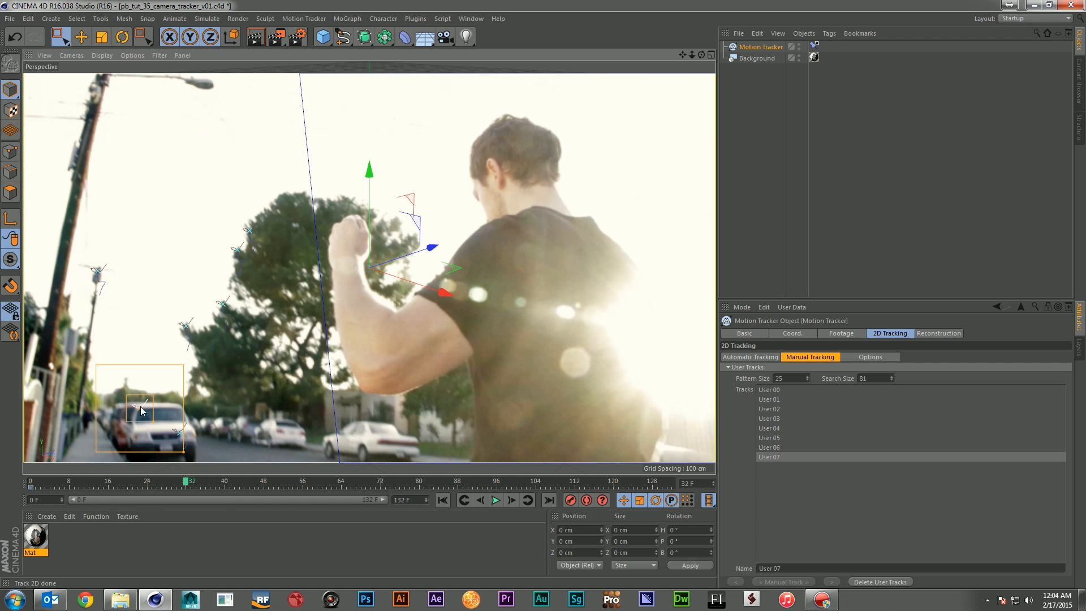
right_click(139, 408)
click(175, 435)
mouse_move(194, 485)
mouse_down()
mouse_move(264, 487)
mouse_move(208, 486)
mouse_up()
right_click(146, 426)
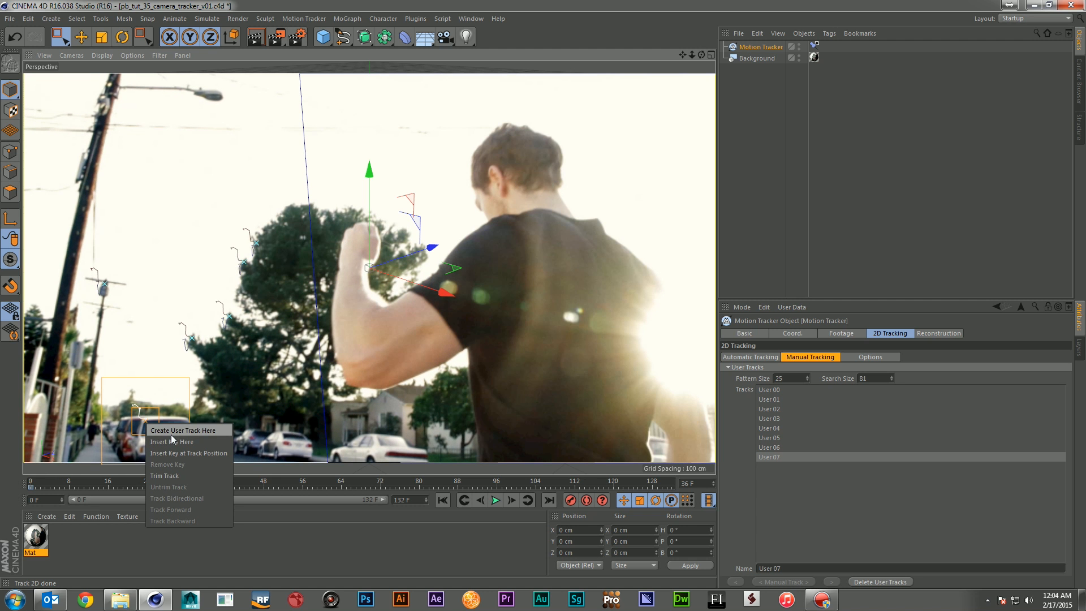
click(177, 444)
Step: Insert corrected keys for the left roof-corner track at frames 80 and 96, and return to frame 0
drag(212, 486, 422, 487)
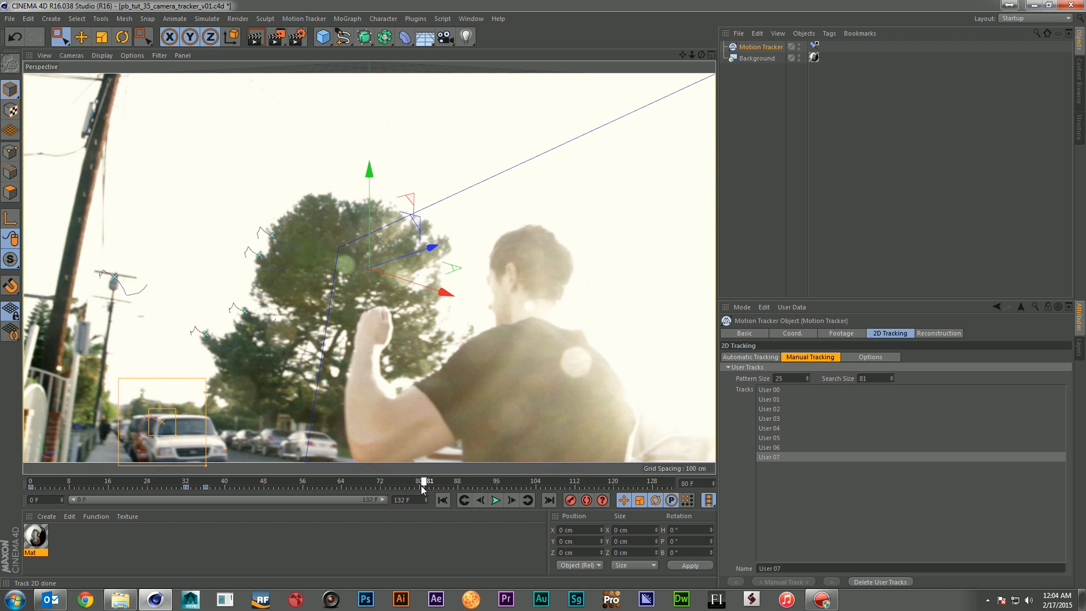
right_click(168, 425)
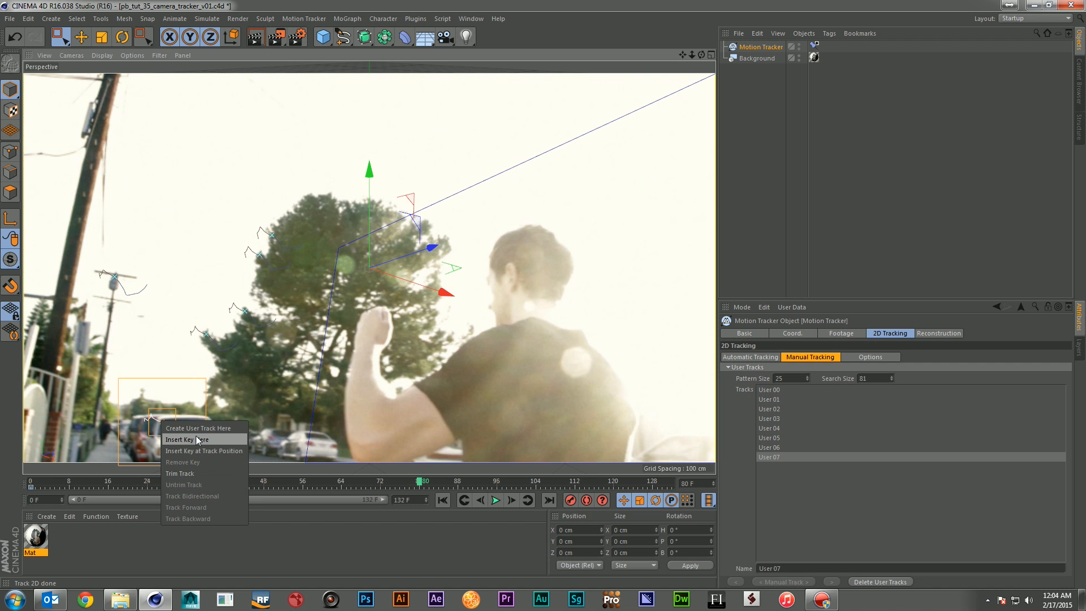
click(186, 437)
drag(421, 482, 497, 488)
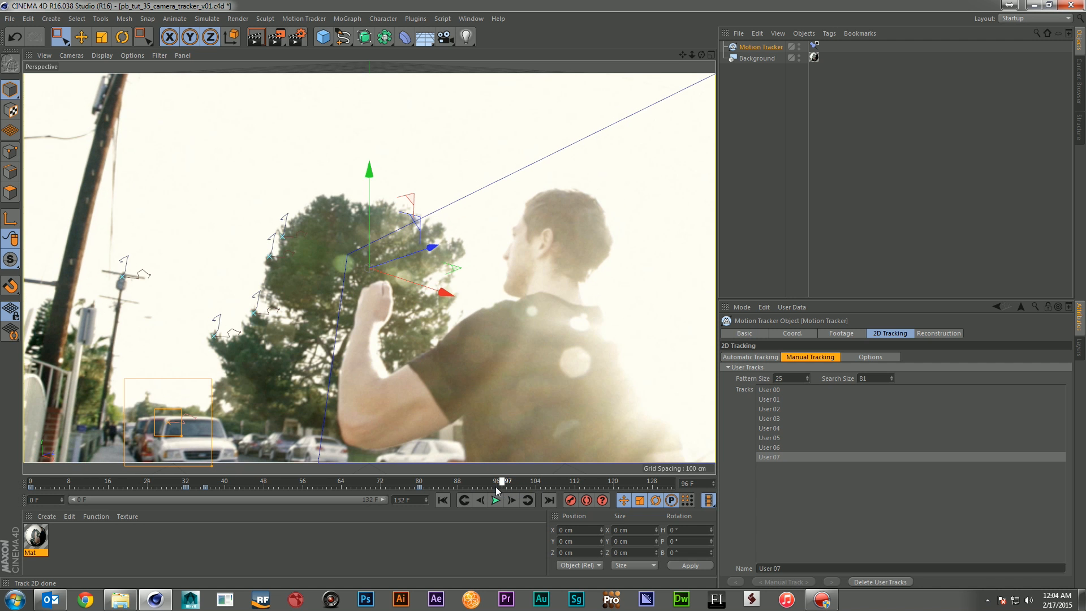
right_click(168, 426)
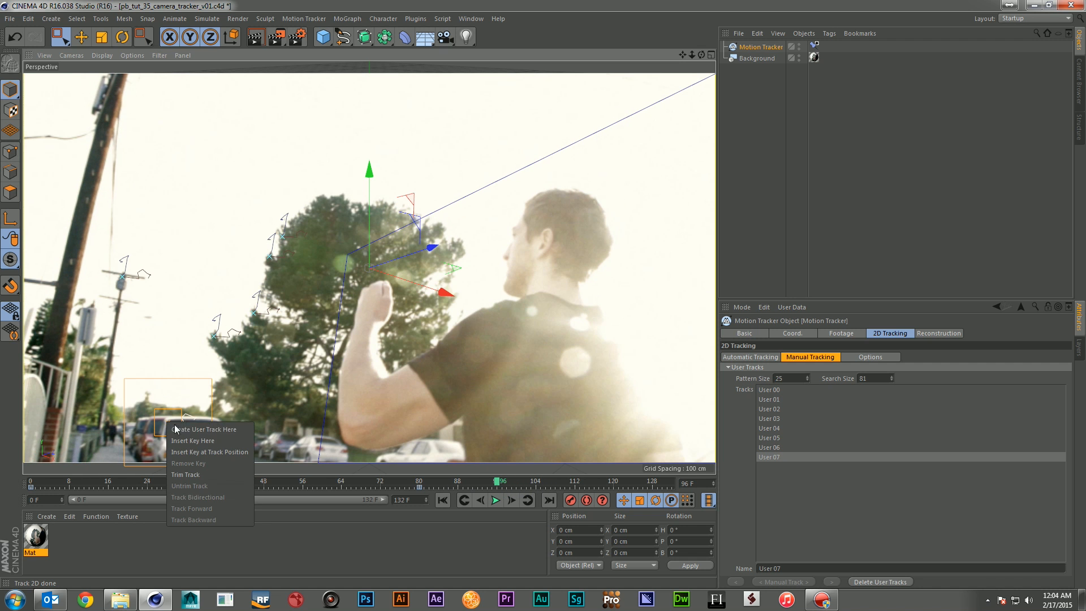
click(214, 436)
click(503, 485)
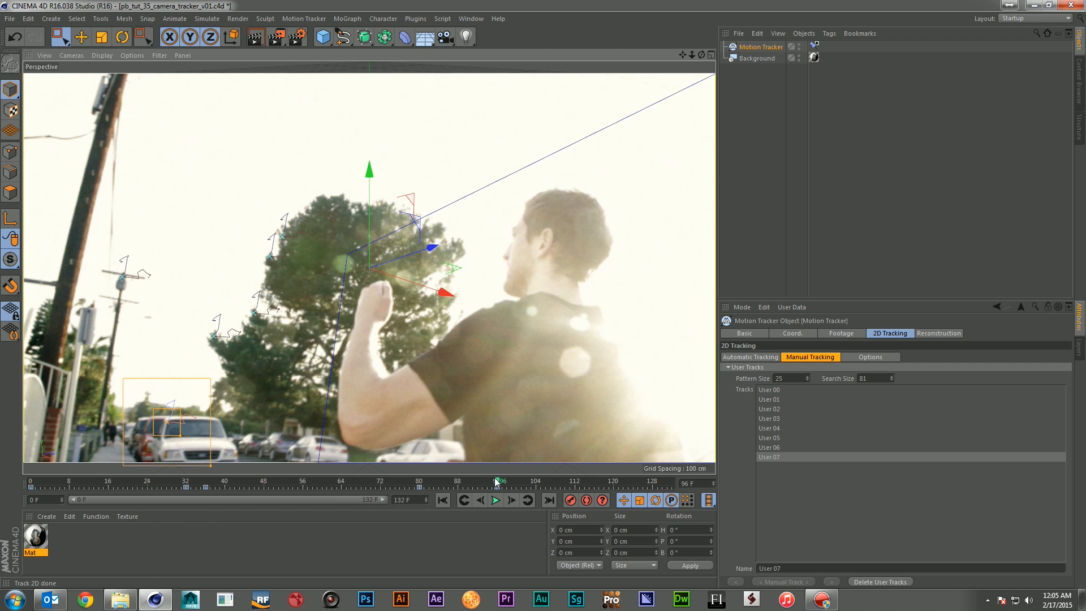
drag(530, 484, 29, 511)
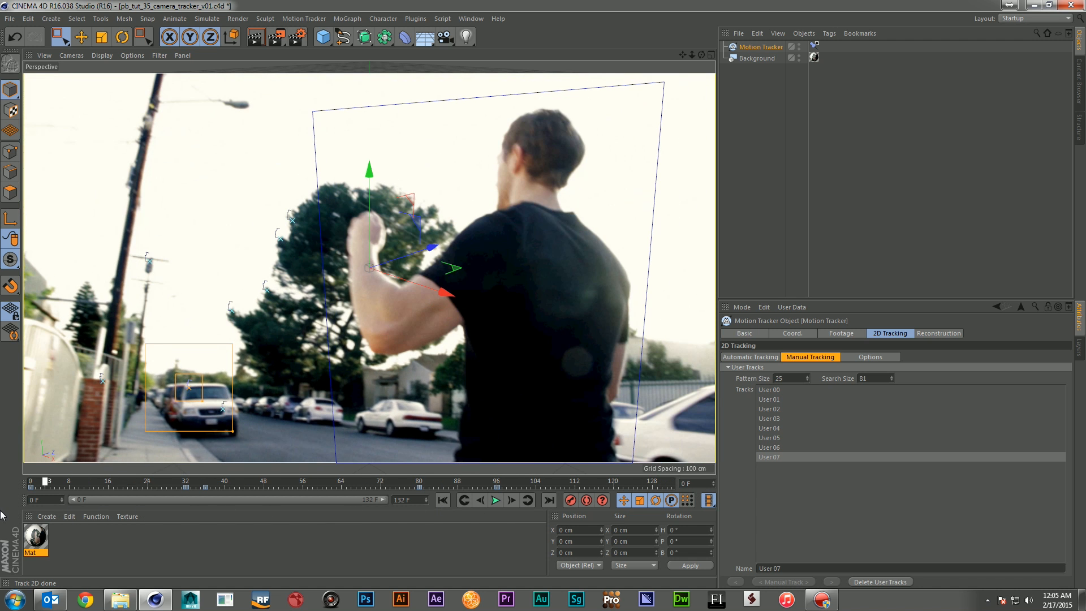
Step: Add a user track on the right corner of the van's roof with pattern size 23 and search size 69, and track it forward
click(222, 392)
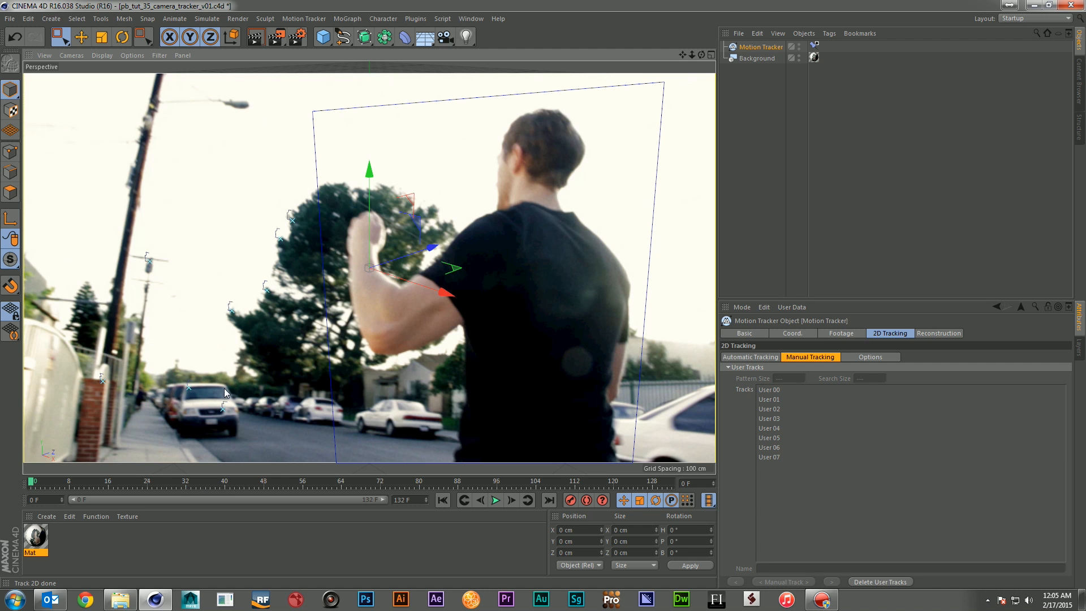
right_click(224, 392)
click(241, 395)
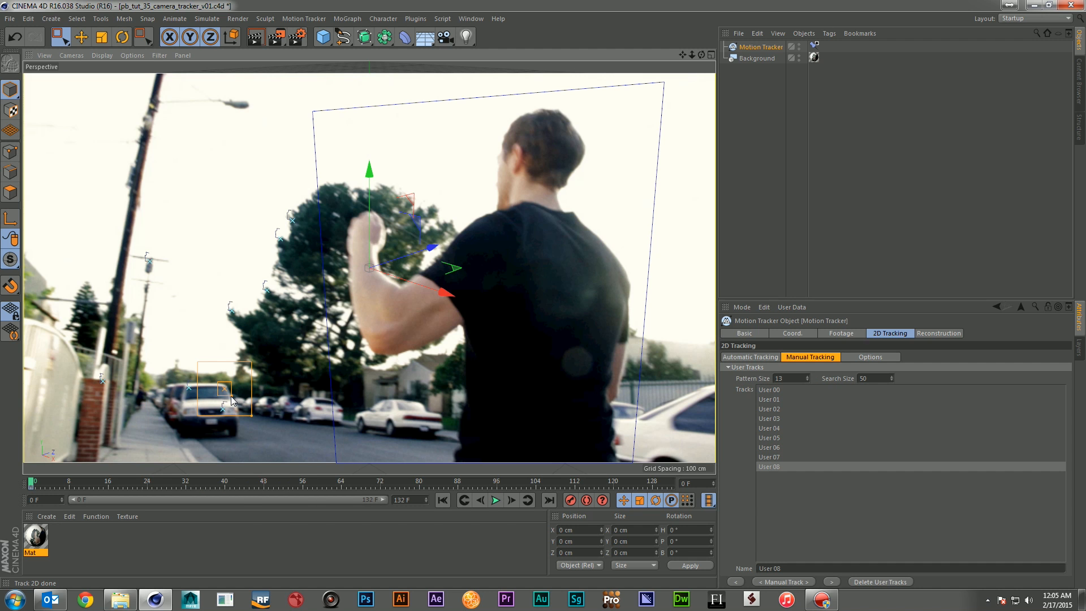
drag(237, 399, 262, 426)
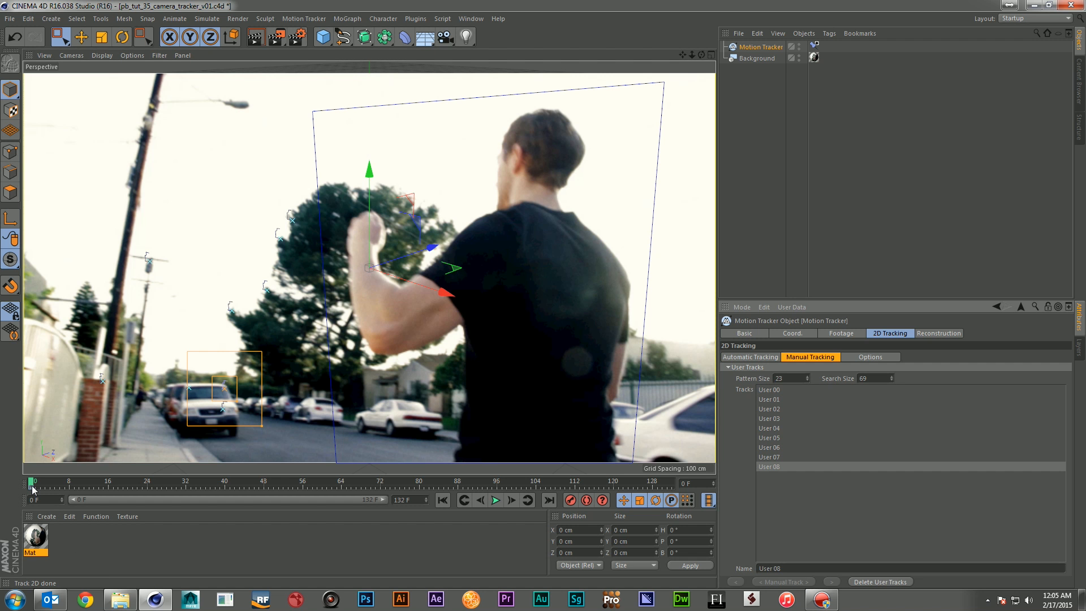
Step: Insert keys for the right roof-corner track at frames 23 and 21, placing the frame 21 key on the roof corner
drag(32, 487, 145, 497)
right_click(189, 399)
click(227, 409)
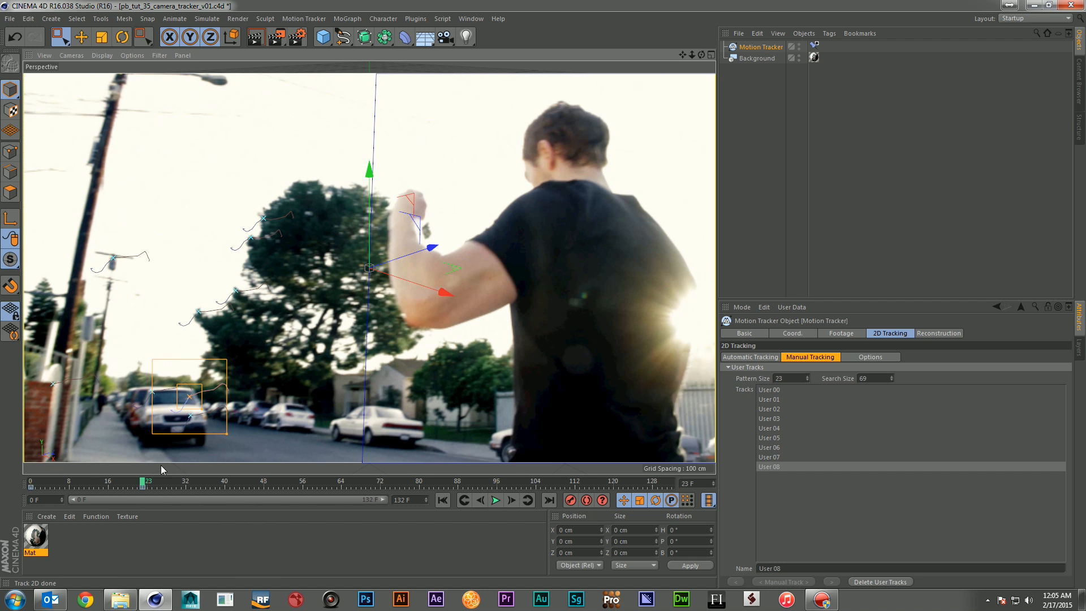
mouse_move(145, 484)
mouse_down()
mouse_move(232, 490)
mouse_move(132, 490)
mouse_up()
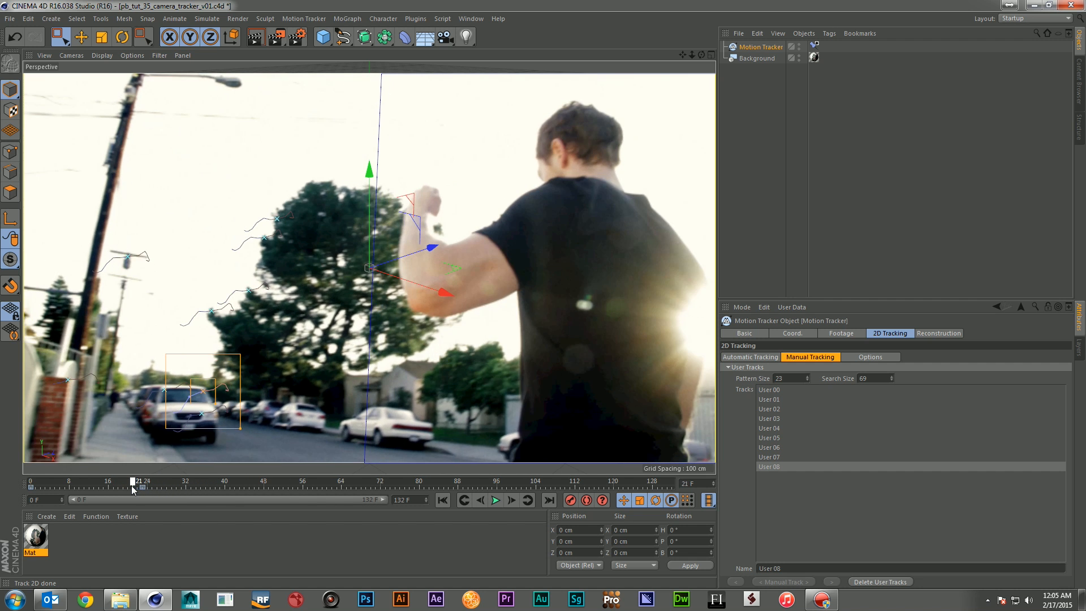
right_click(205, 392)
click(224, 418)
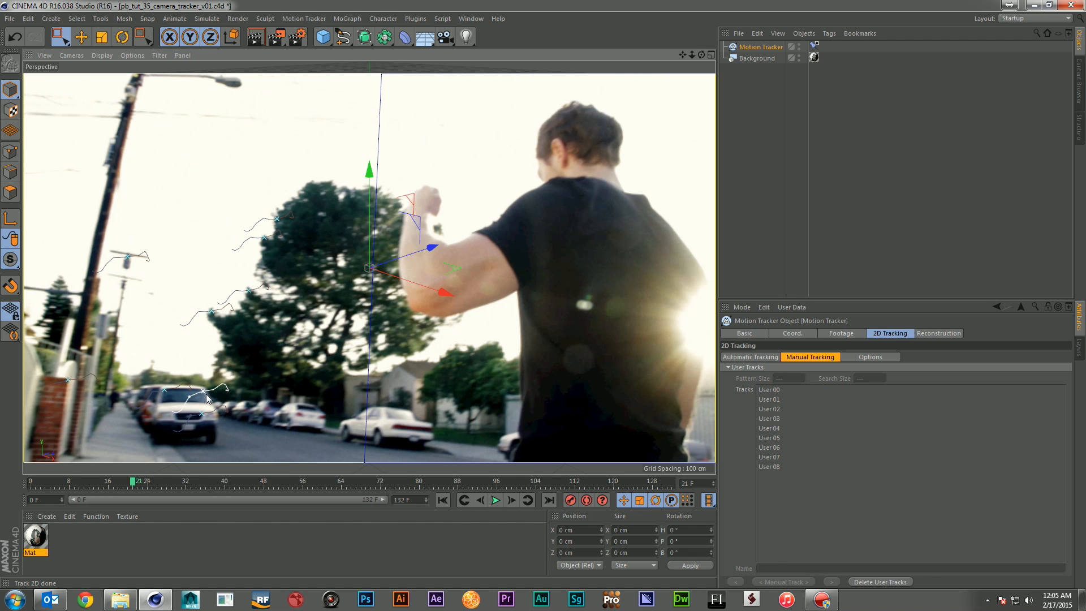
click(205, 394)
right_click(206, 394)
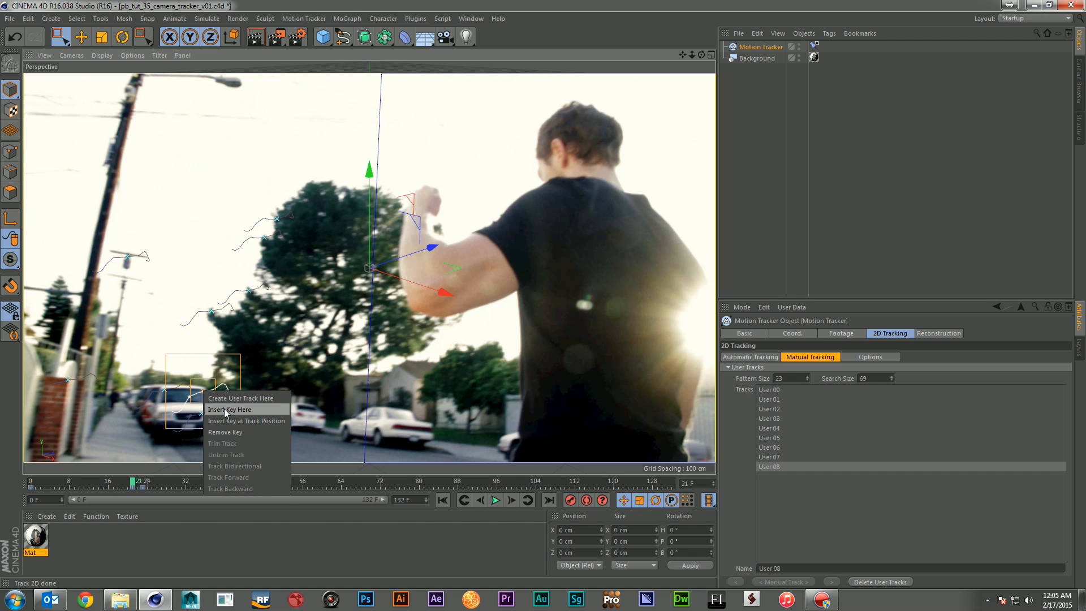
click(227, 409)
Step: Try to delete the right roof-corner track's key at frame 23 from the timeline
click(142, 488)
key(Delete)
right_click(144, 486)
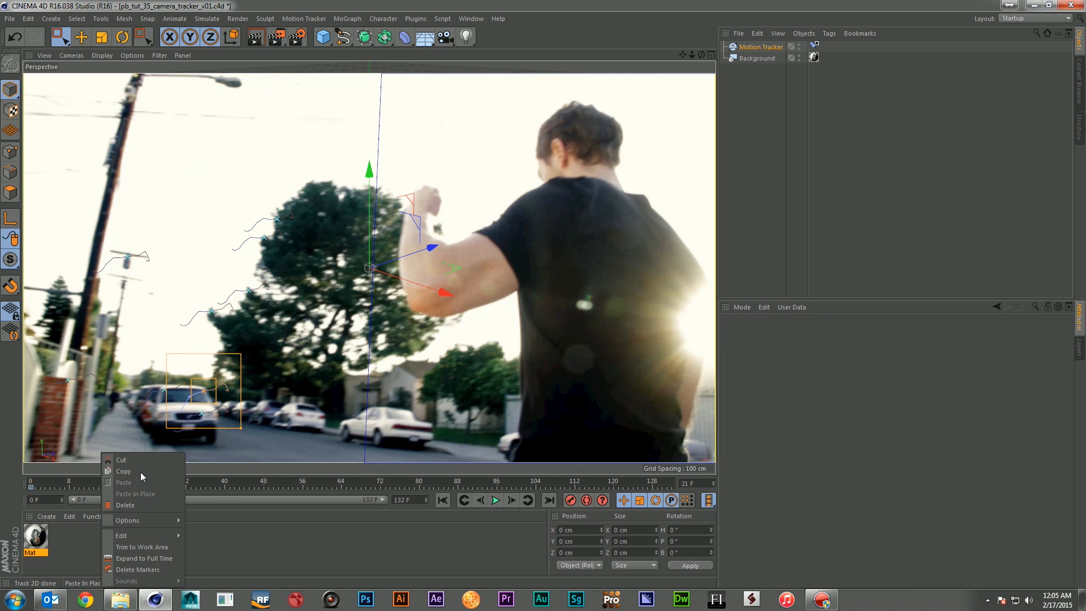
click(141, 459)
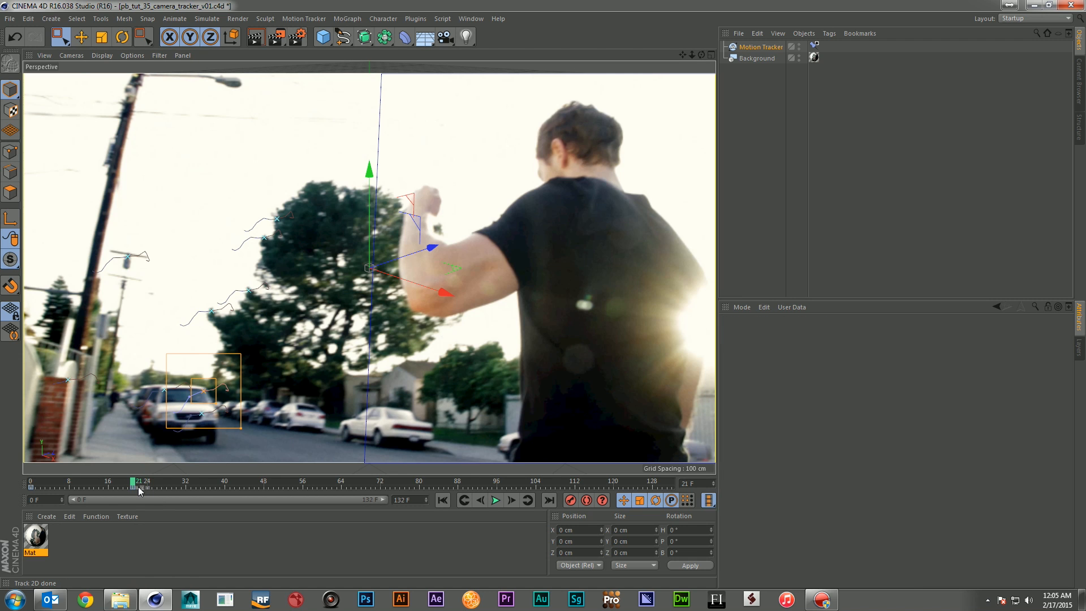
Step: Move the right roof-corner track onto the van's roof corner at frame 23, and insert a key on the corner at frame 82
drag(134, 484, 142, 487)
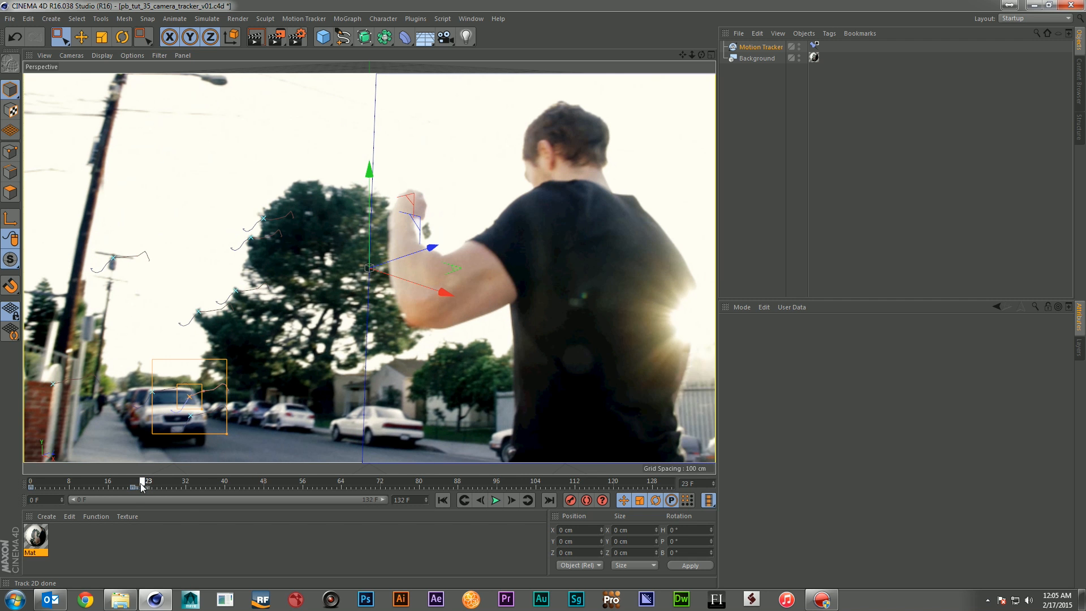
drag(190, 401, 191, 397)
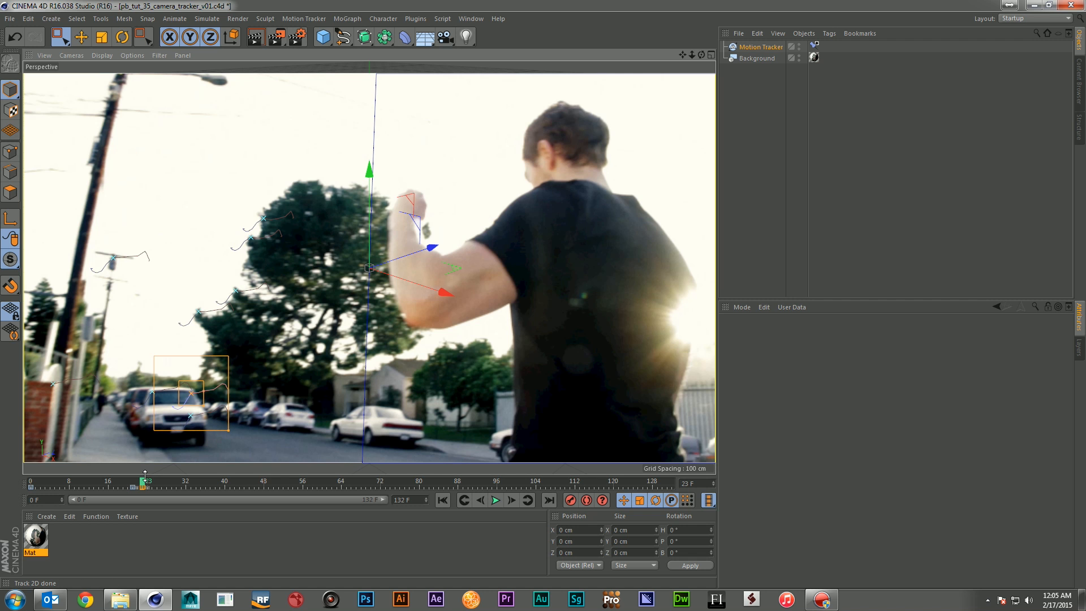
drag(145, 481, 430, 490)
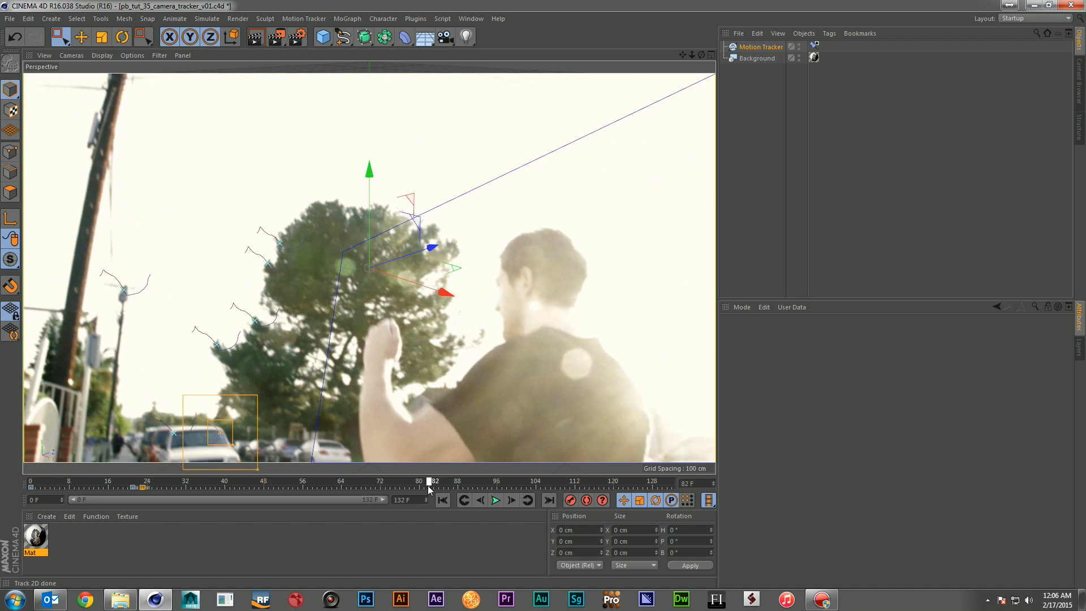
right_click(428, 484)
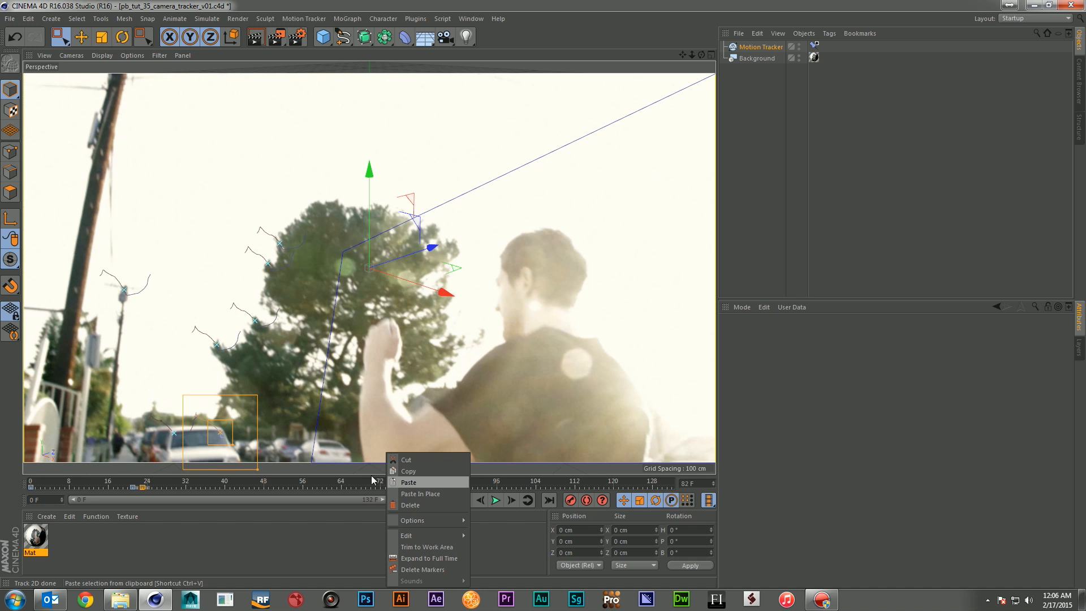
right_click(221, 437)
click(253, 451)
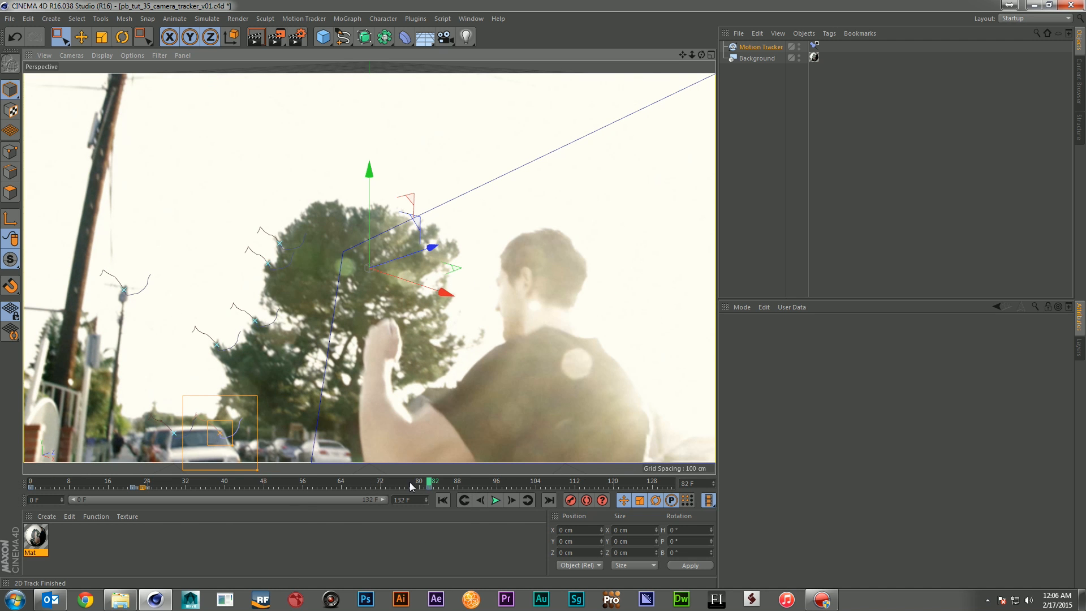
Step: Insert a corrected key for the right roof-corner track at frame 97, and move the track onto the corner at frame 98
drag(428, 485, 503, 485)
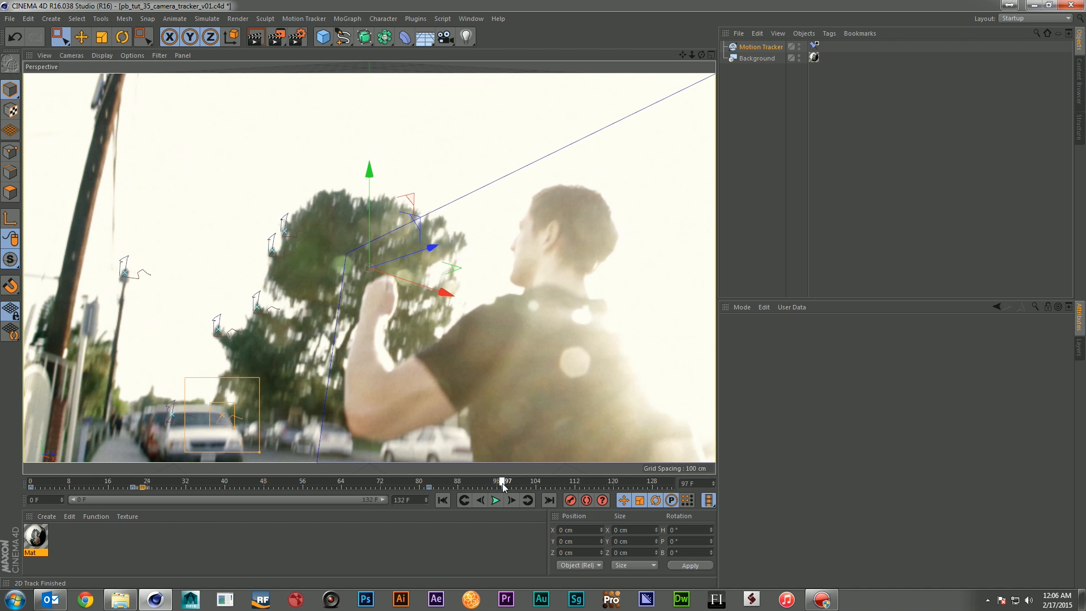
right_click(220, 420)
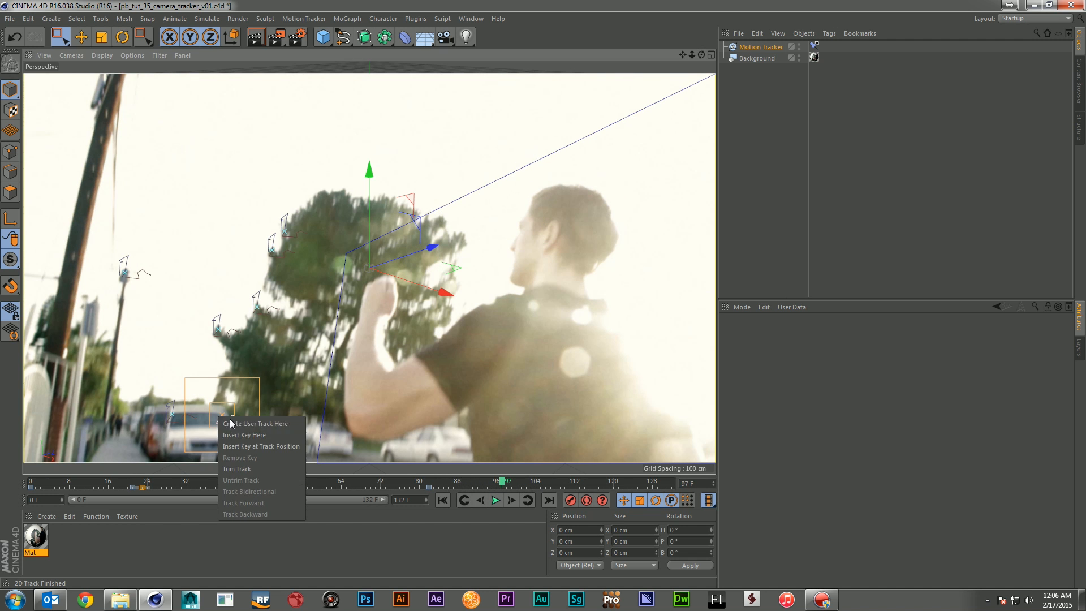
click(252, 435)
mouse_move(503, 485)
mouse_down()
mouse_move(544, 485)
mouse_move(502, 492)
mouse_up()
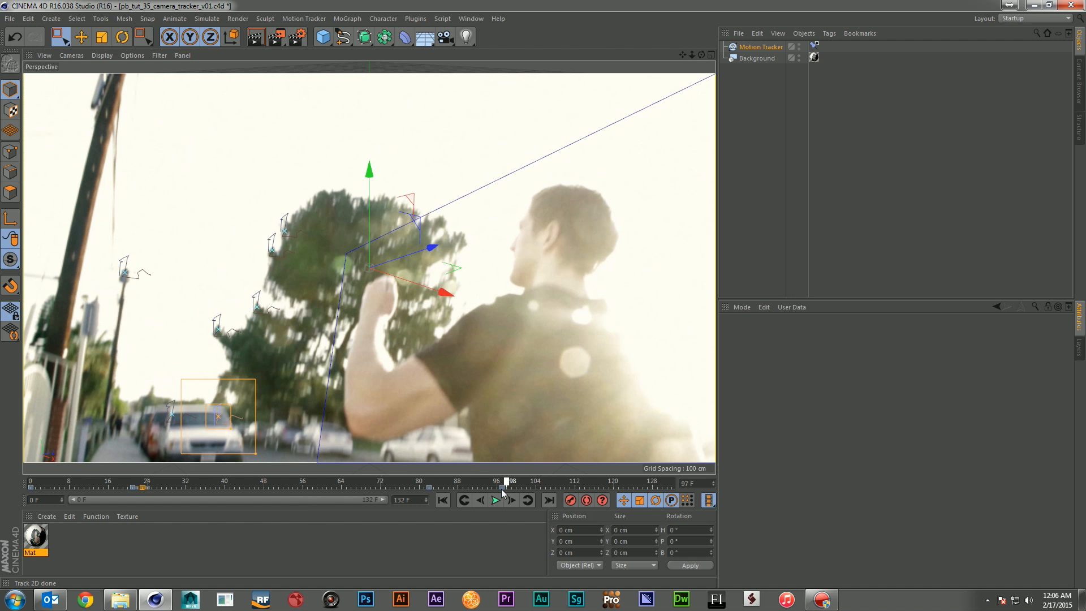
click(508, 495)
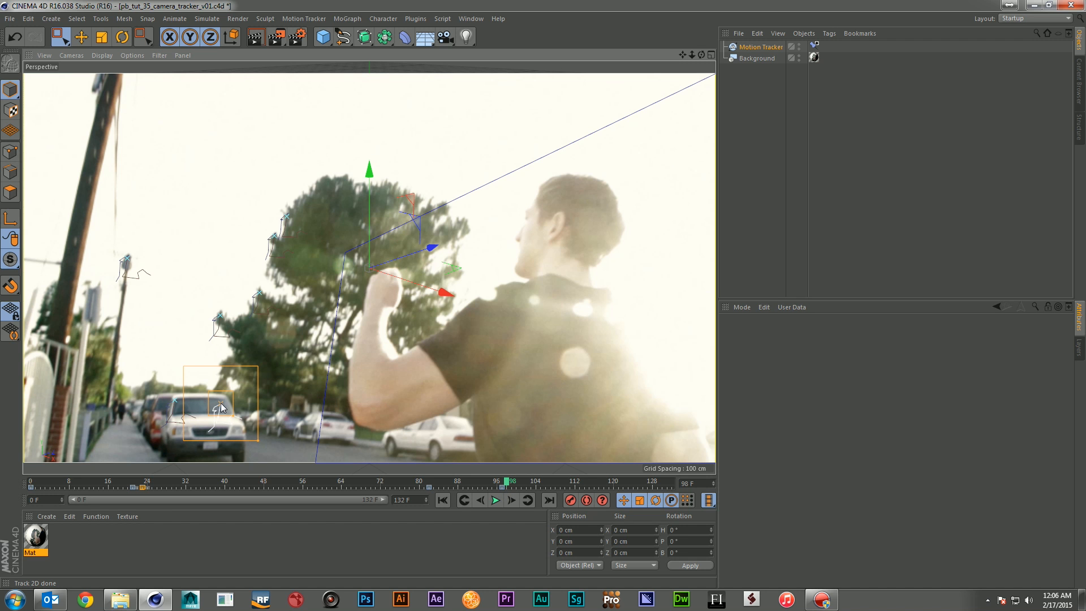
drag(217, 406, 220, 403)
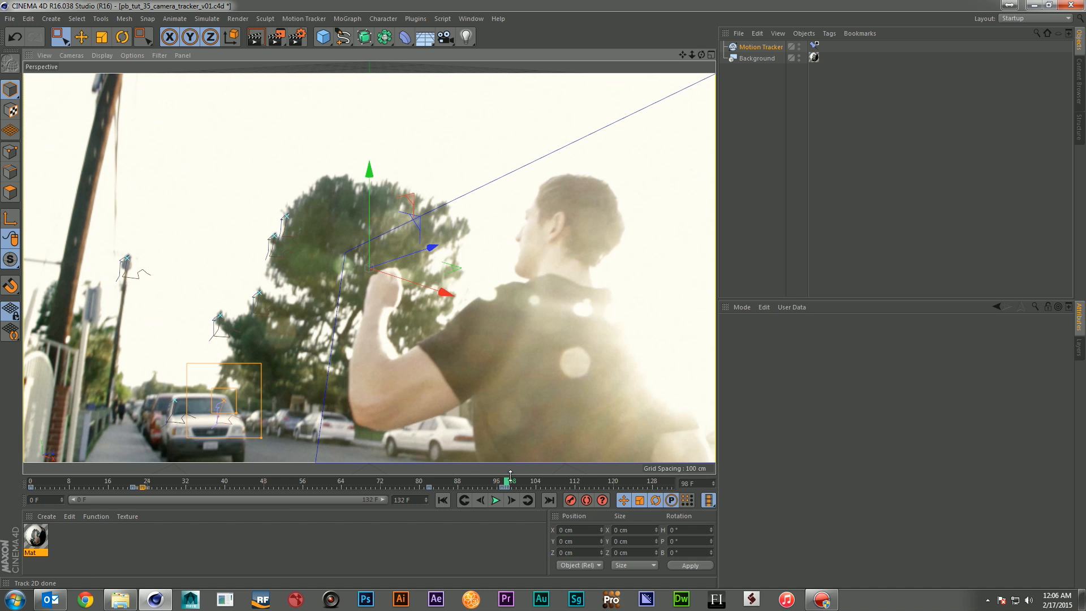
Step: Adjust the right roof-corner track onto the corner at frame 128, and return to frame 0
drag(510, 482, 656, 480)
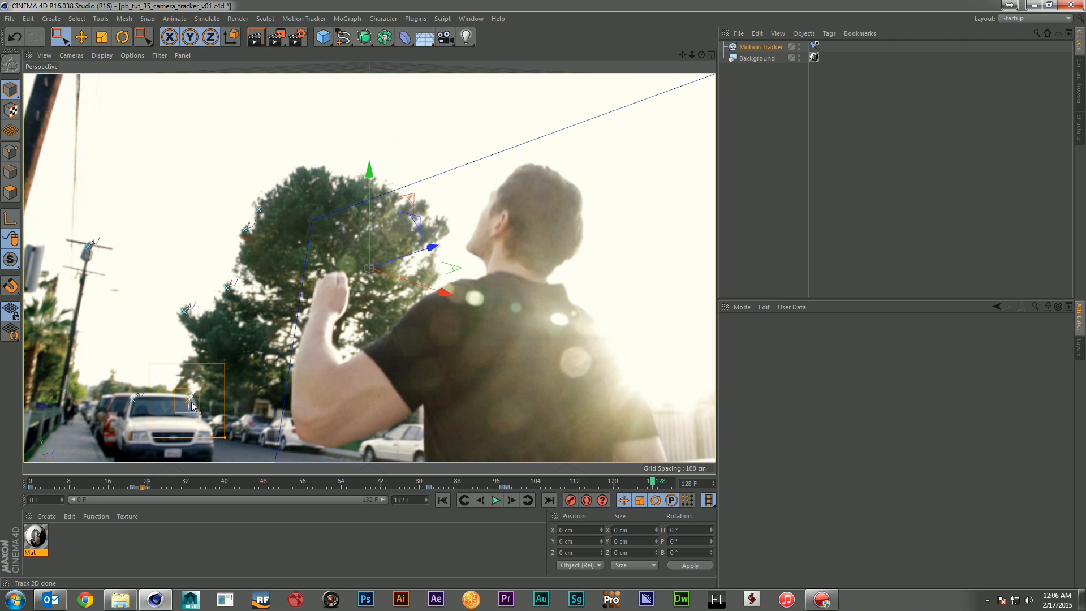
drag(190, 407, 192, 406)
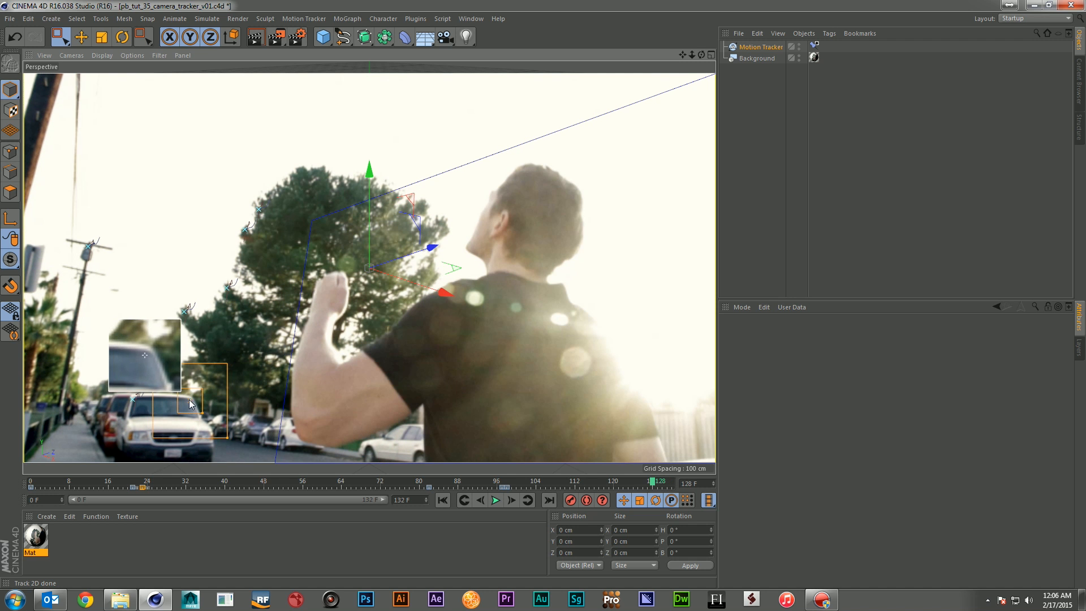
drag(649, 482, 714, 480)
click(443, 501)
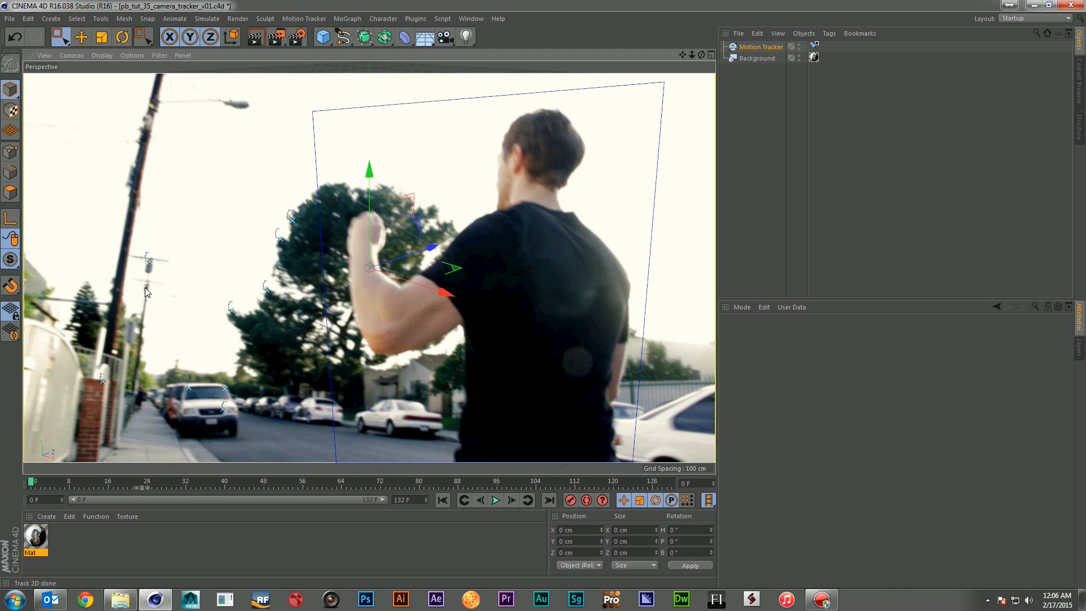
Step: Add a user track on the distant utility pole below its transformer with pattern size 19 and search size 67, and track it forward
right_click(146, 290)
click(155, 295)
drag(156, 296, 183, 325)
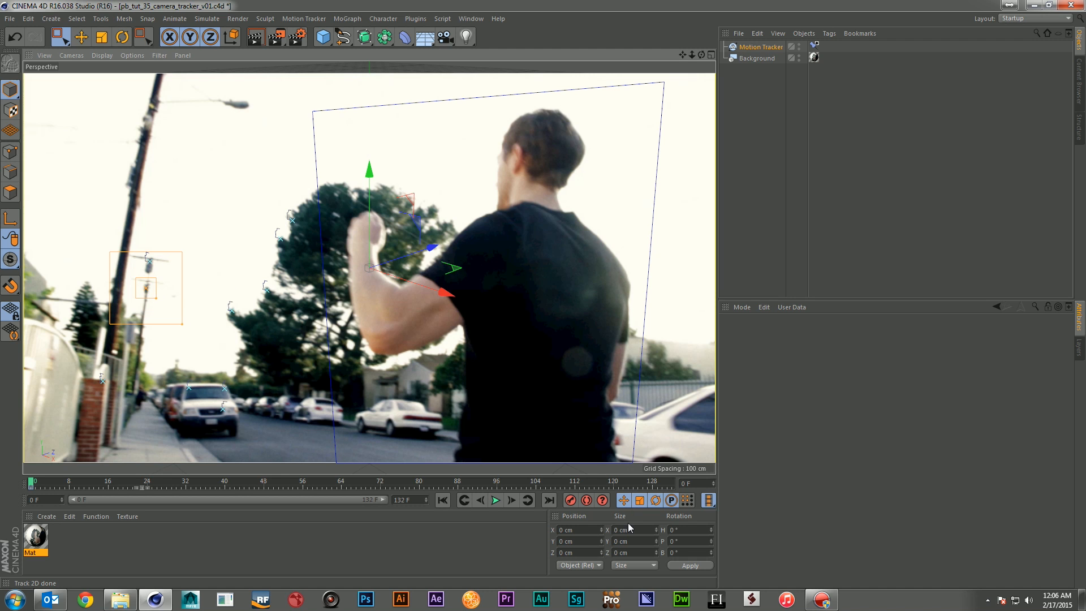
click(761, 47)
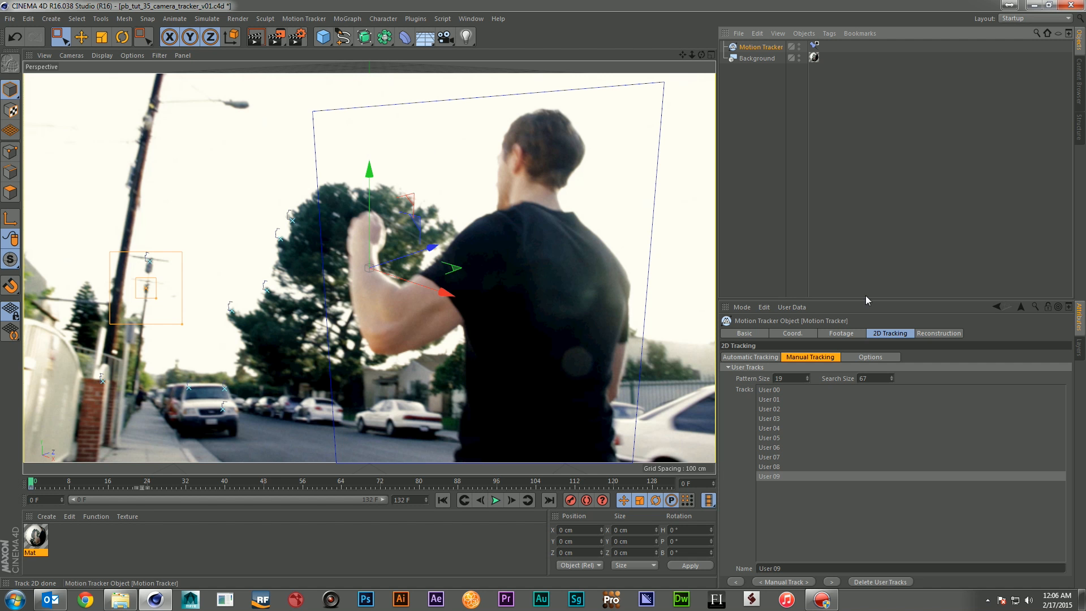
click(832, 583)
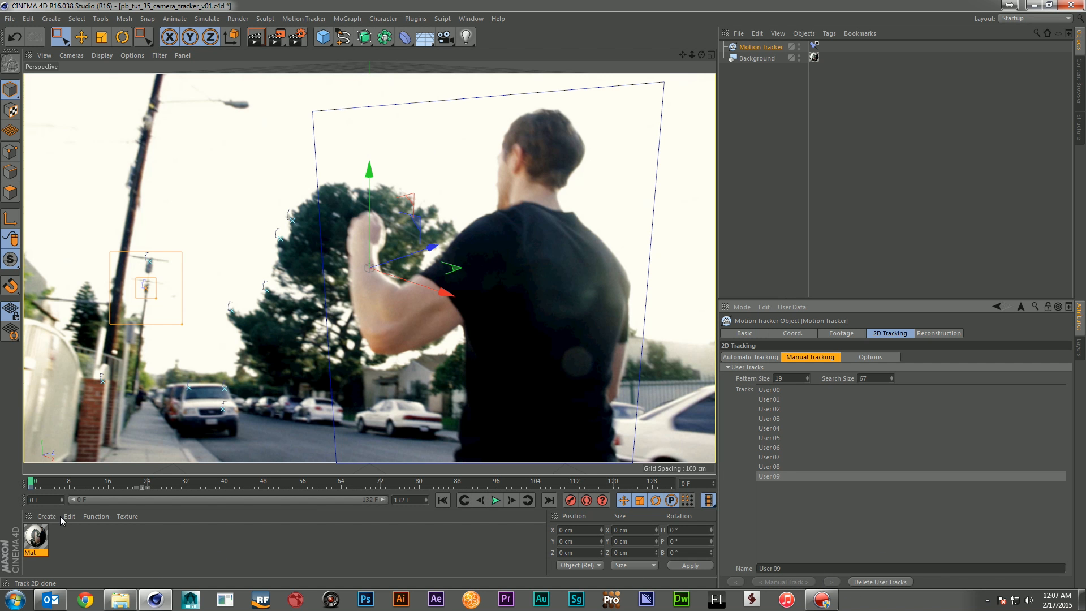
Step: Insert keys for the utility-pole track at frames 21 and 45, moving the frame 45 key just below the pole's lower crossarm
drag(35, 482, 134, 486)
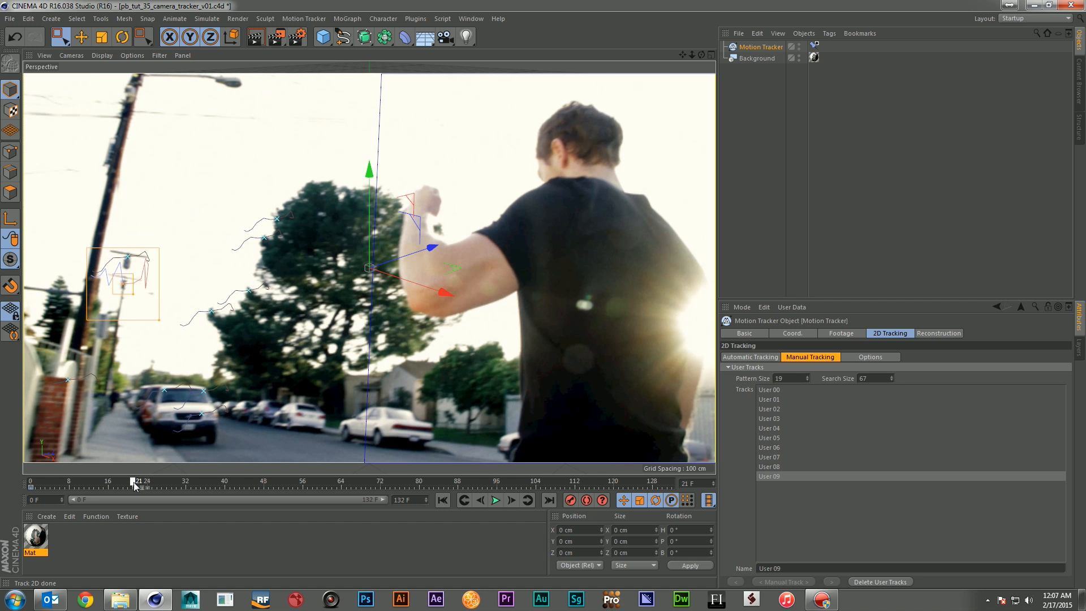
right_click(123, 285)
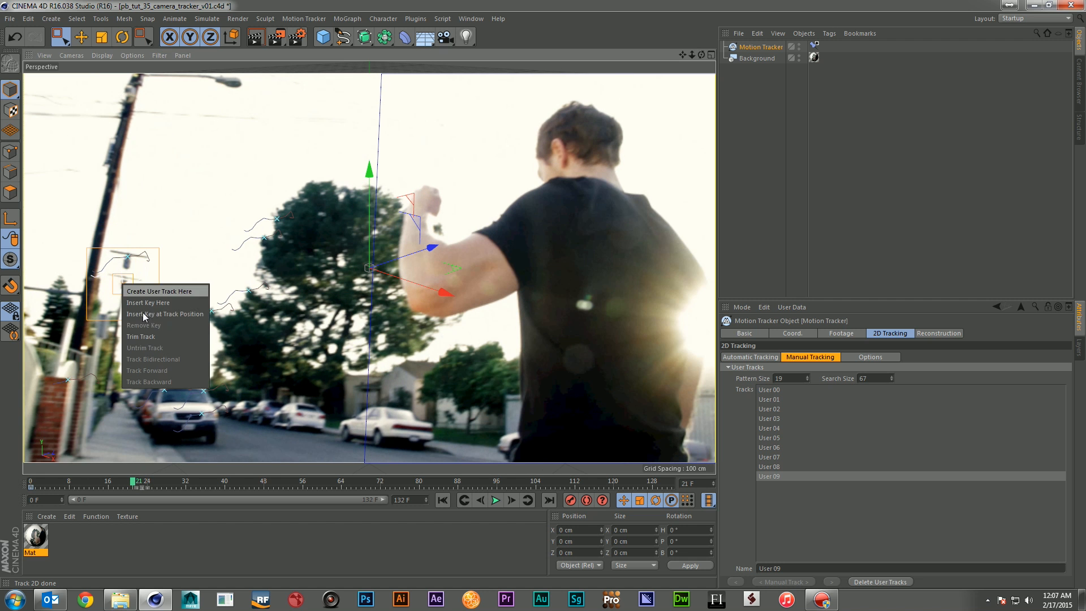
click(148, 303)
drag(131, 483, 157, 487)
drag(172, 488, 250, 491)
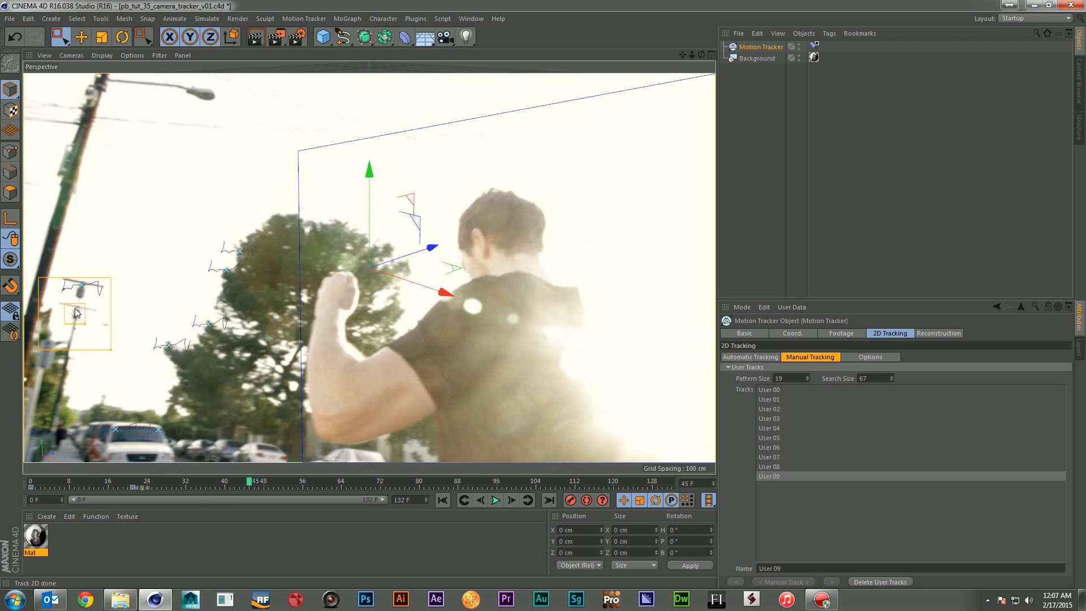
right_click(76, 310)
click(106, 329)
drag(74, 309, 73, 318)
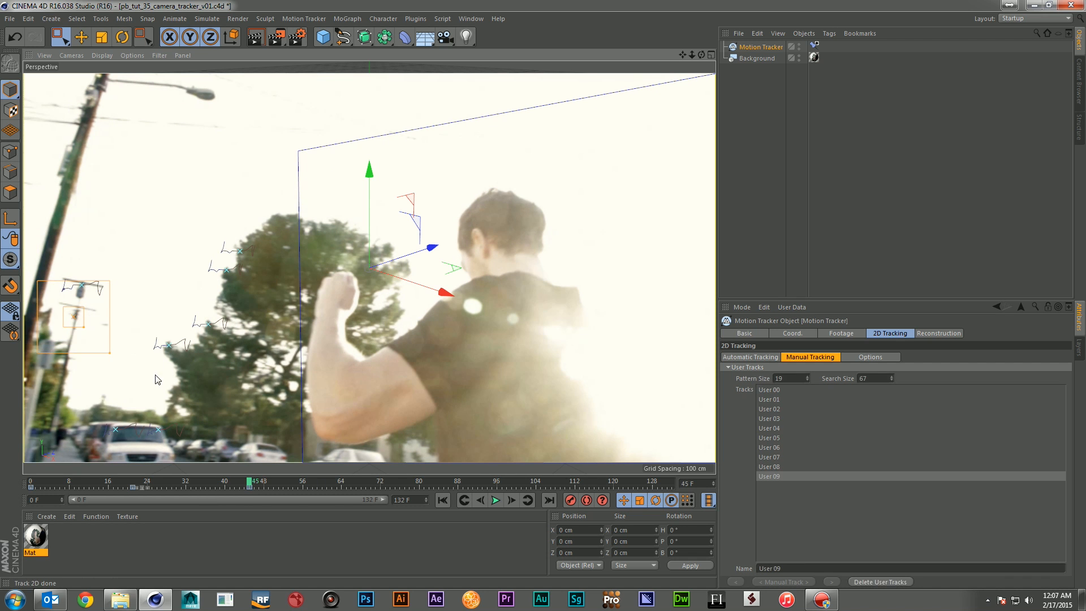
Step: Compare the utility-pole track at frames 45 and 46, and insert a key at its track position at frame 45
mouse_move(253, 488)
mouse_down()
mouse_move(286, 487)
mouse_move(256, 488)
mouse_up()
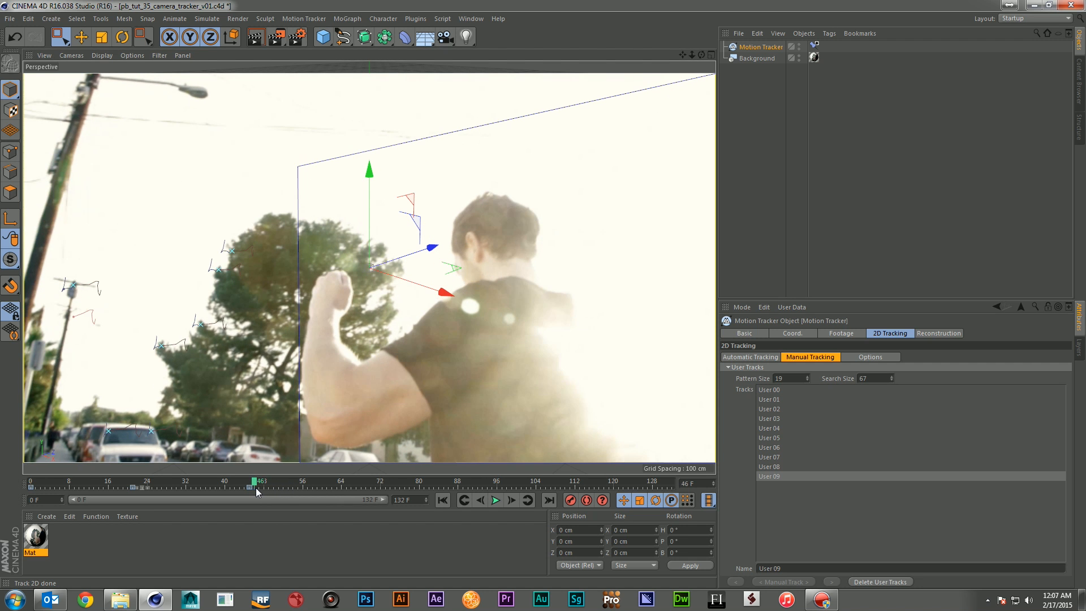
drag(249, 488, 253, 484)
drag(254, 487, 254, 487)
click(77, 320)
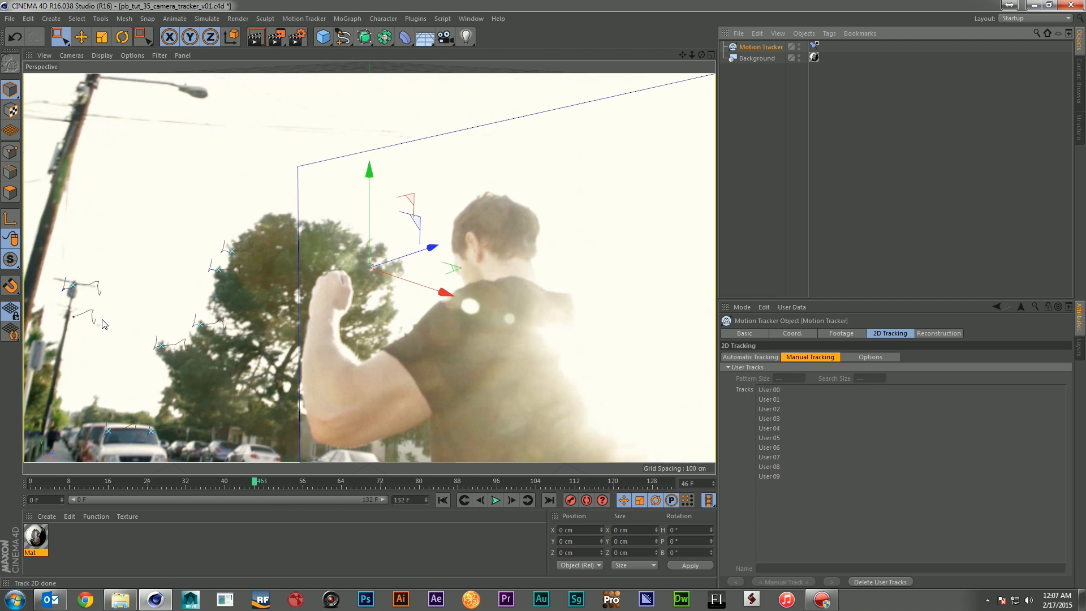
click(249, 484)
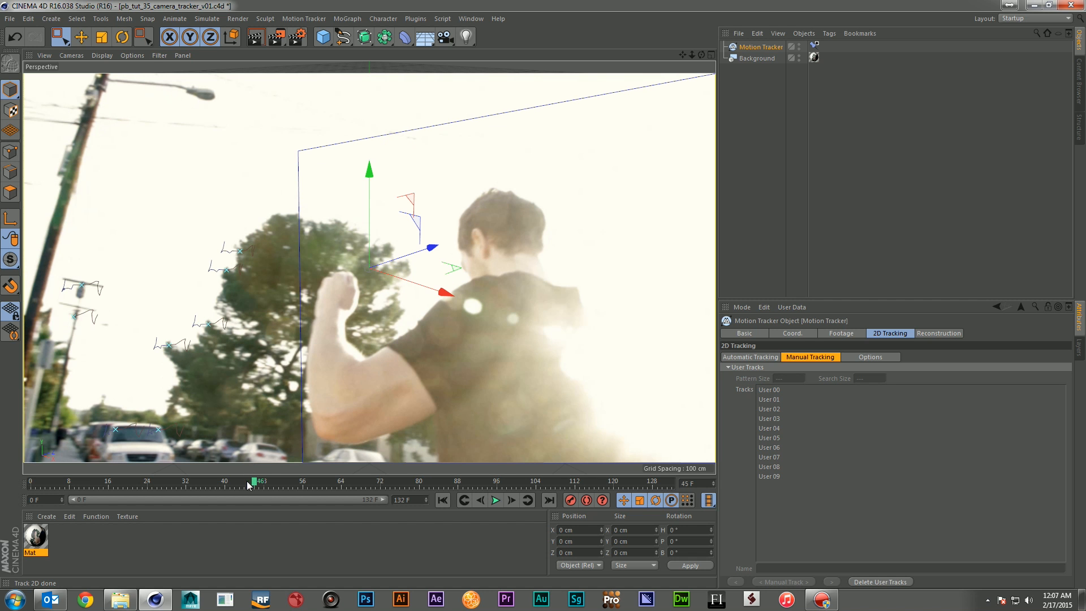
ctrl+click(78, 323)
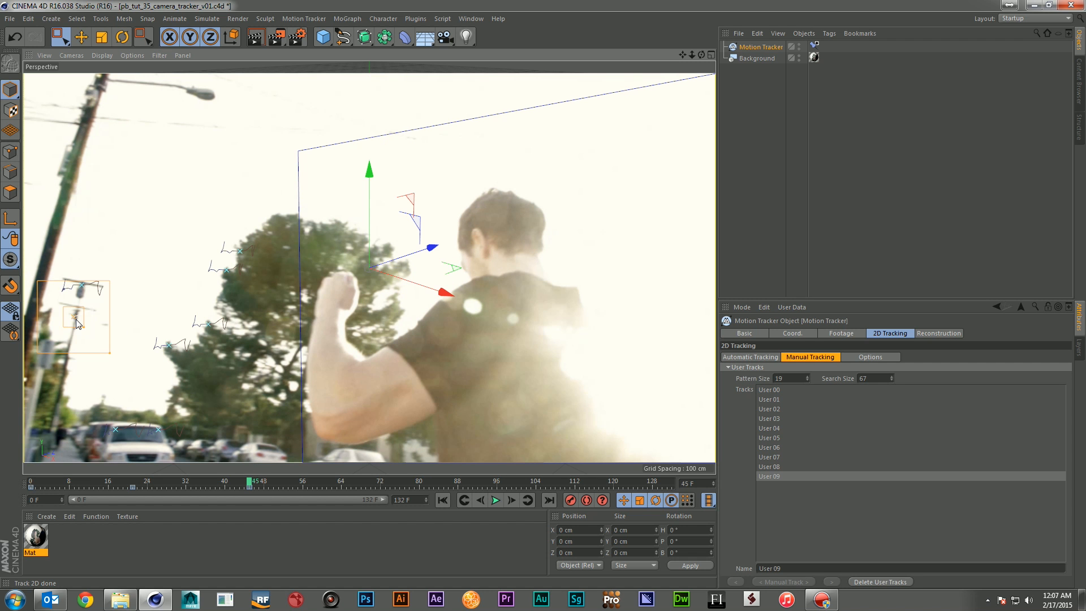
right_click(78, 323)
click(119, 349)
drag(252, 485, 251, 483)
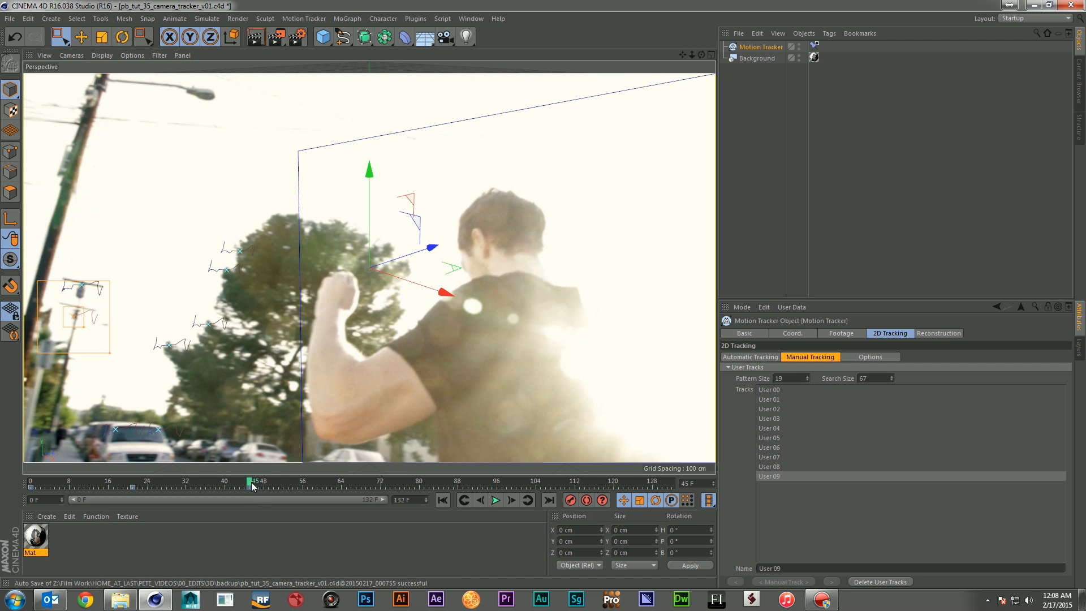
click(253, 485)
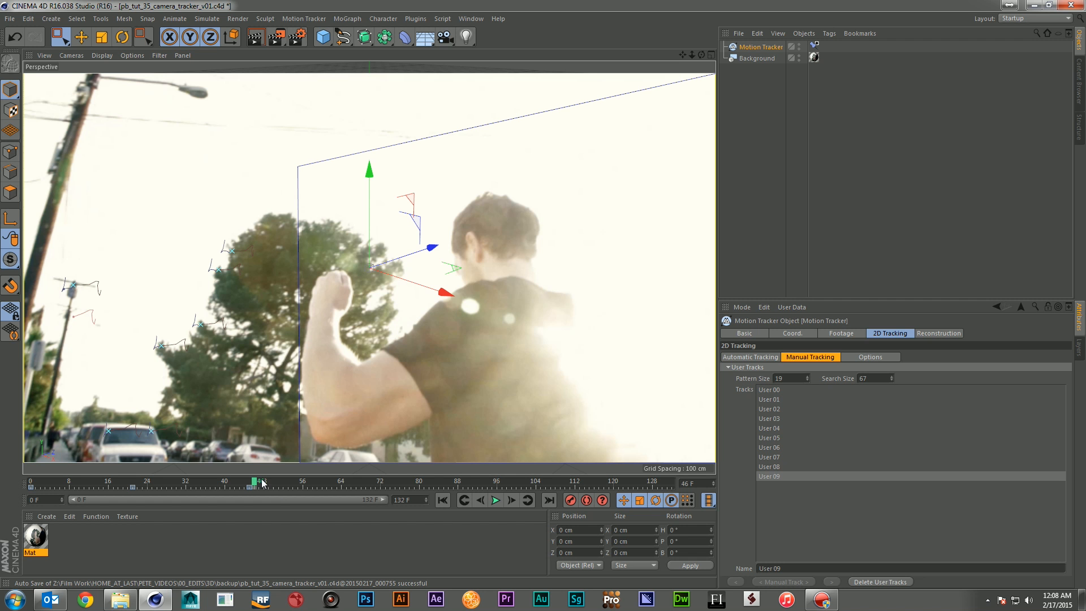
Step: At frame 0, add a user track on the parked cars beyond the van with pattern size 21 and search size 67, and track it forward
drag(264, 486, 2, 509)
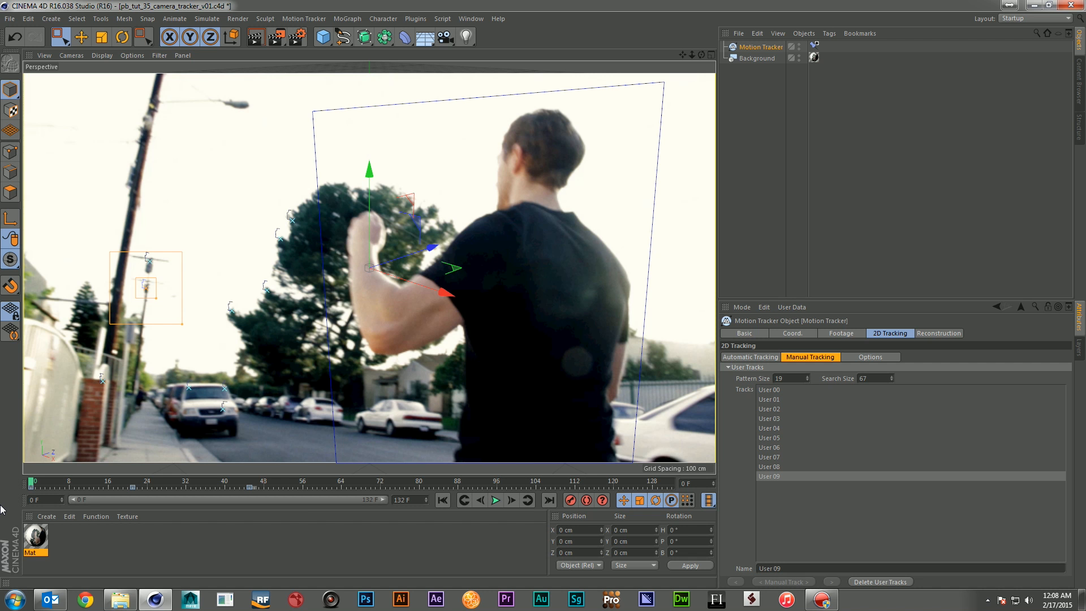
drag(47, 482, 16, 483)
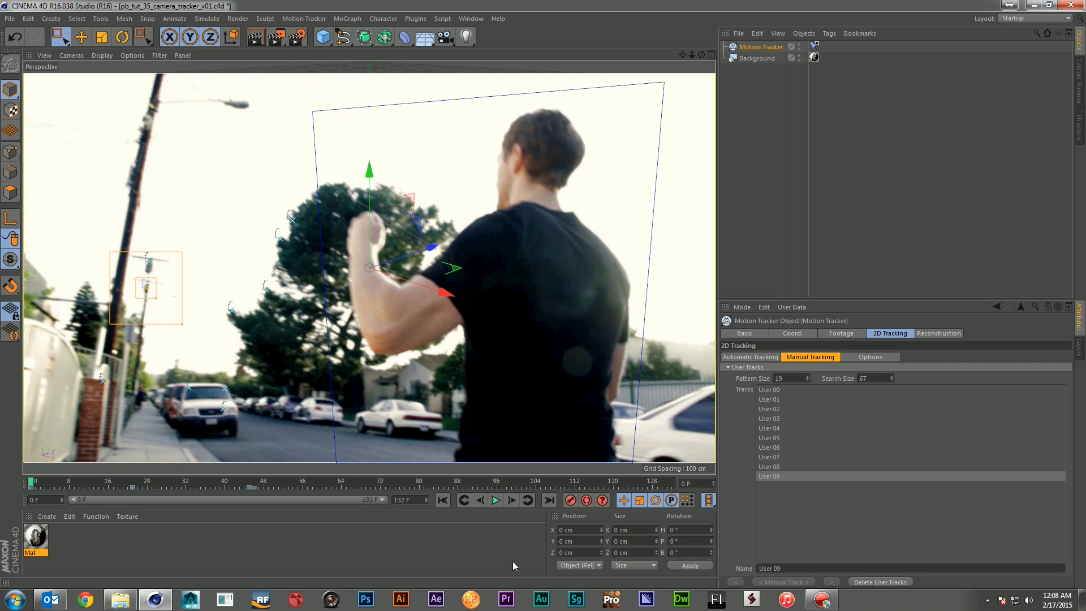
right_click(267, 399)
click(306, 408)
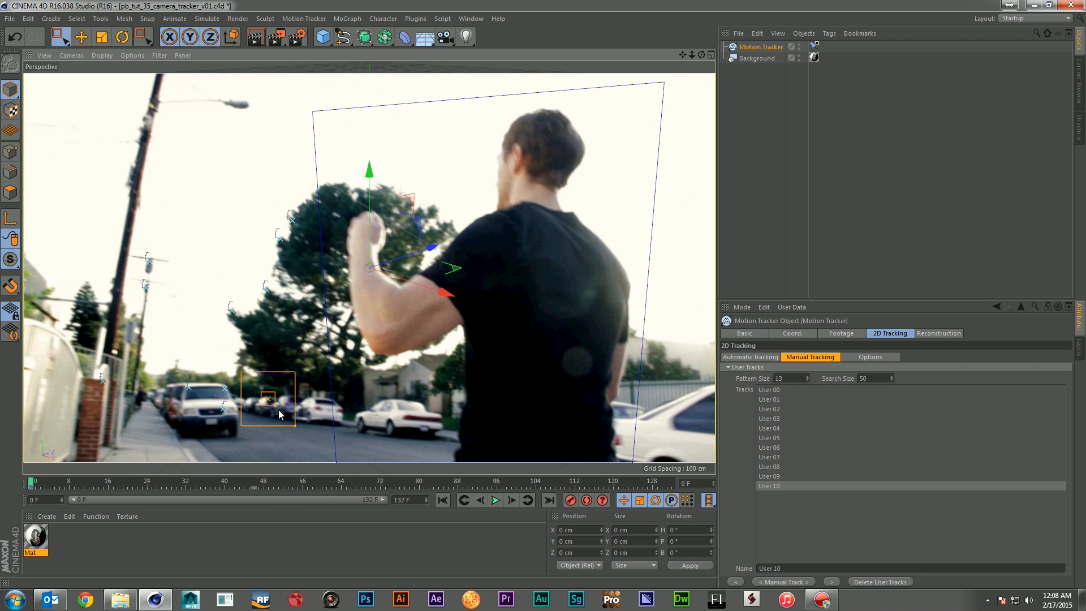
drag(274, 407, 305, 435)
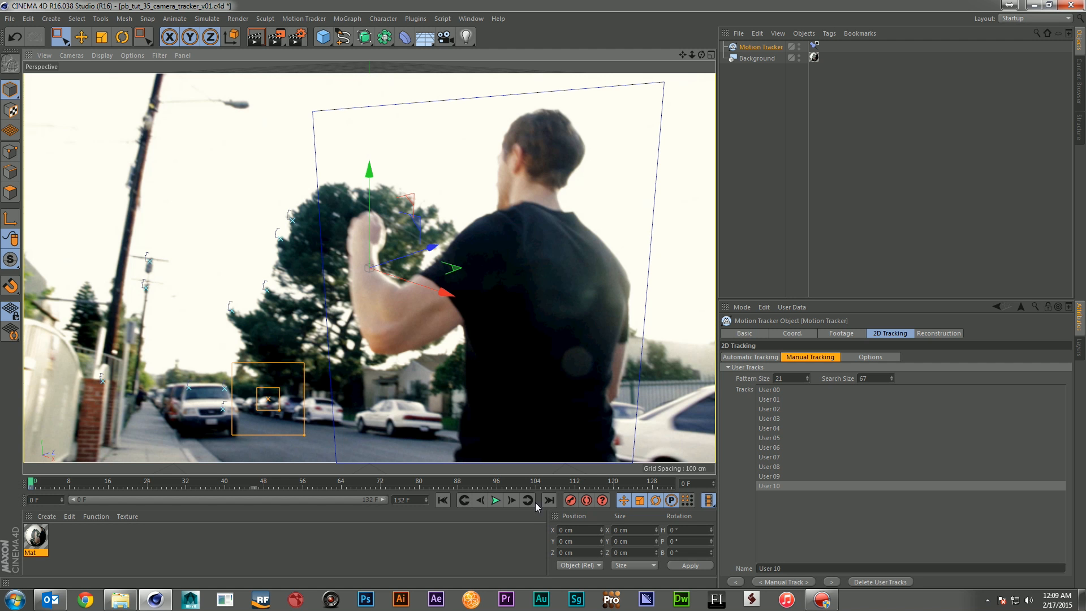
click(831, 582)
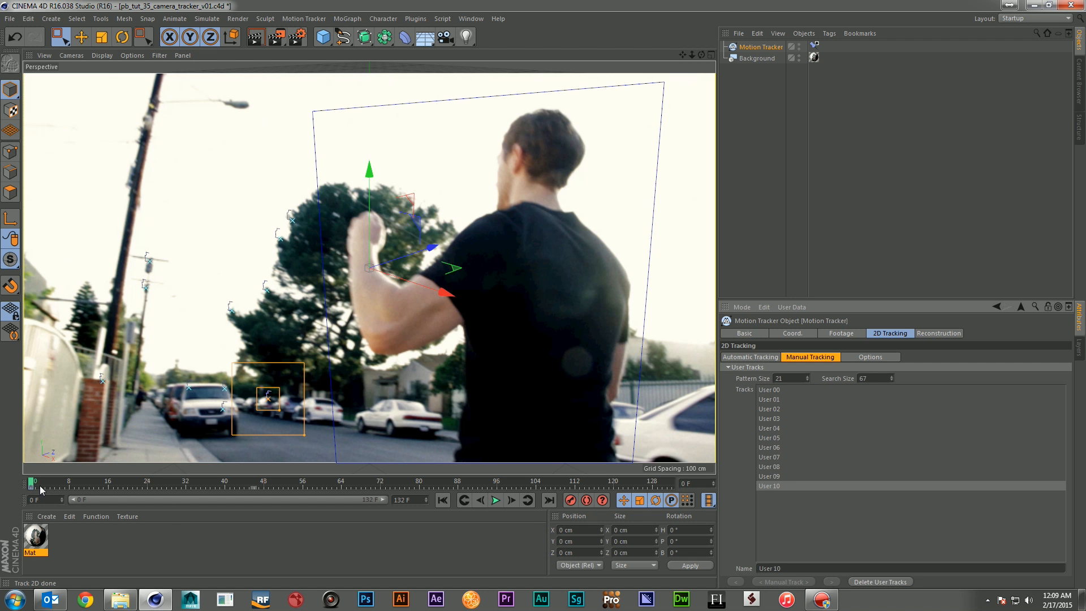
Step: Insert a corrected key for the parked-cars track at frame 23
drag(34, 484, 142, 498)
right_click(234, 402)
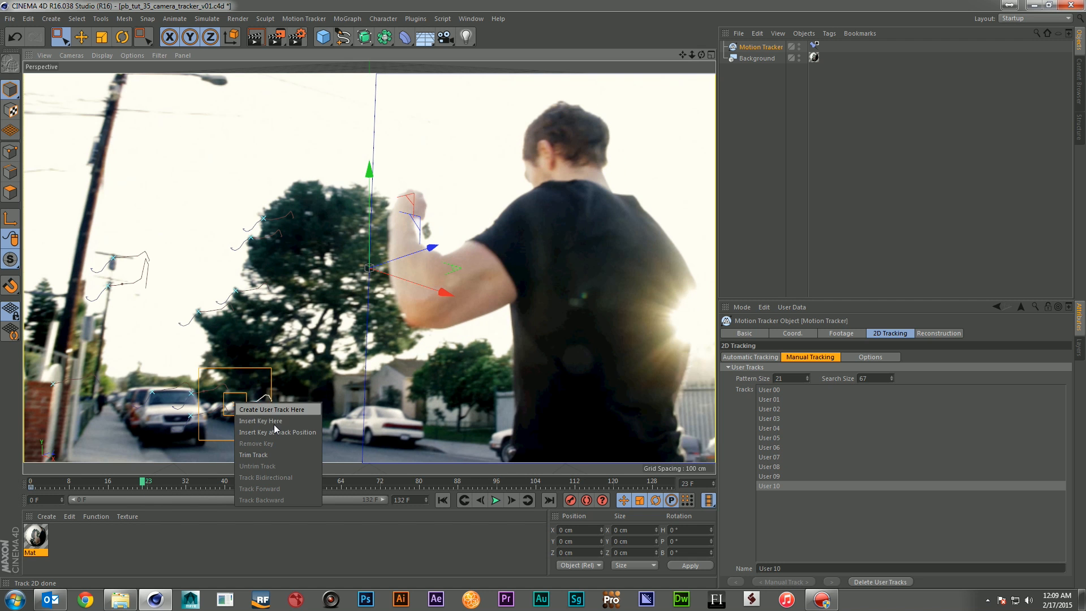
click(273, 423)
mouse_move(143, 483)
mouse_down()
mouse_move(177, 483)
mouse_move(142, 485)
mouse_up()
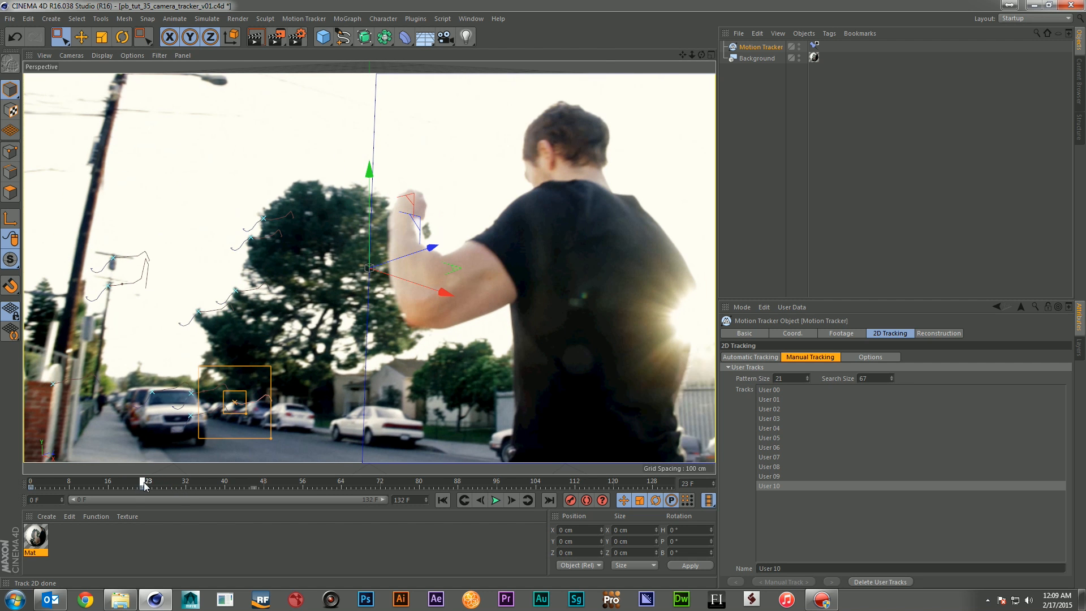
Step: Insert a key for the parked-cars track at frame 23 and another at its track position at frame 28
right_click(231, 411)
click(268, 423)
drag(144, 482, 168, 485)
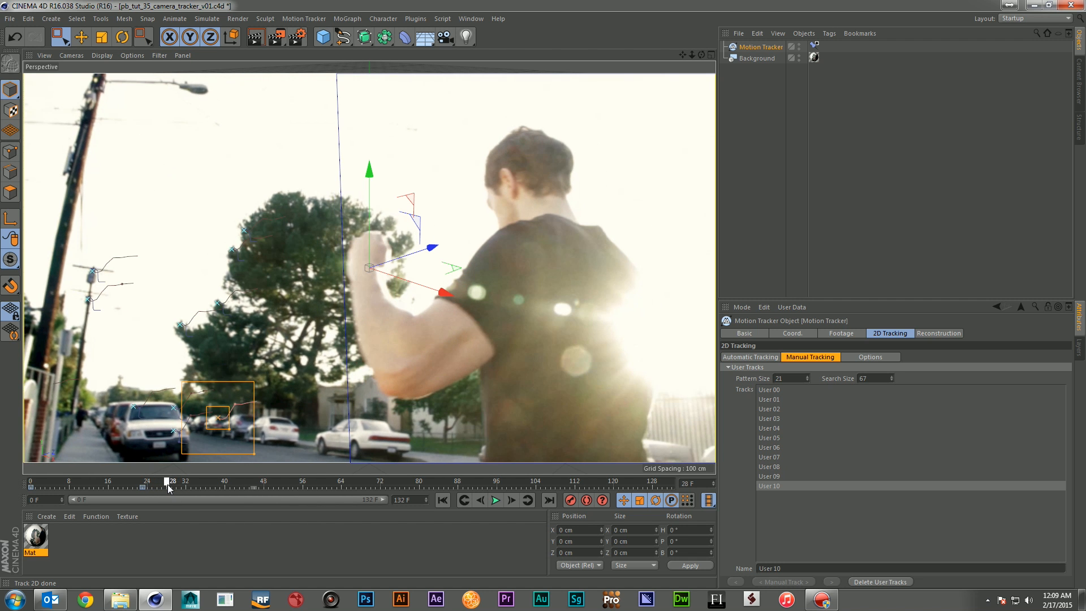
right_click(217, 419)
click(240, 449)
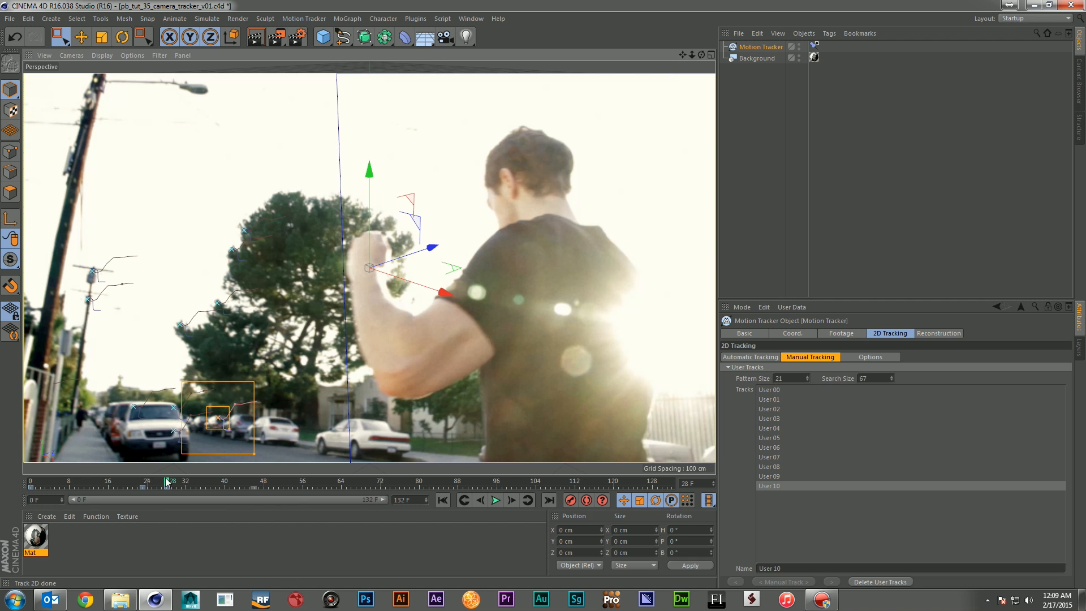
Step: Insert keys for the parked-cars track at its track position at frames 35 and 44
click(176, 486)
drag(176, 485, 200, 488)
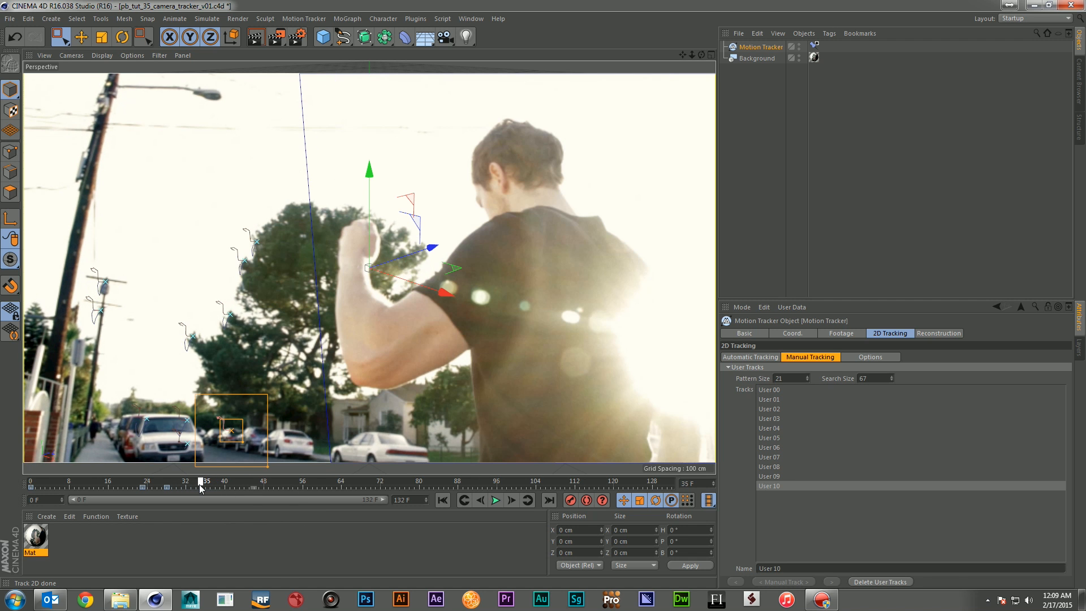
right_click(229, 433)
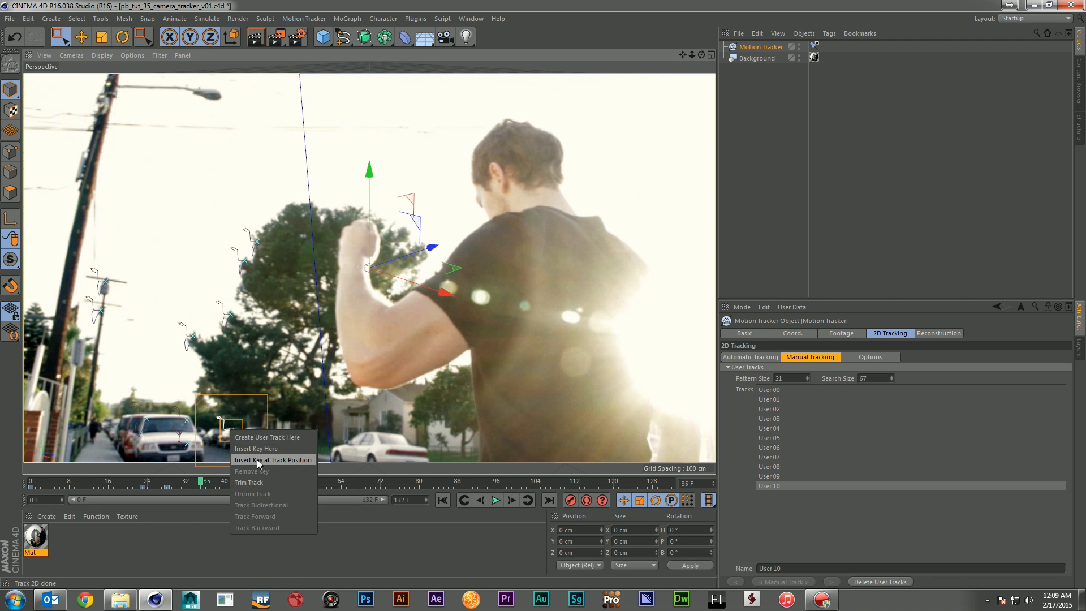
click(257, 459)
drag(205, 488, 245, 484)
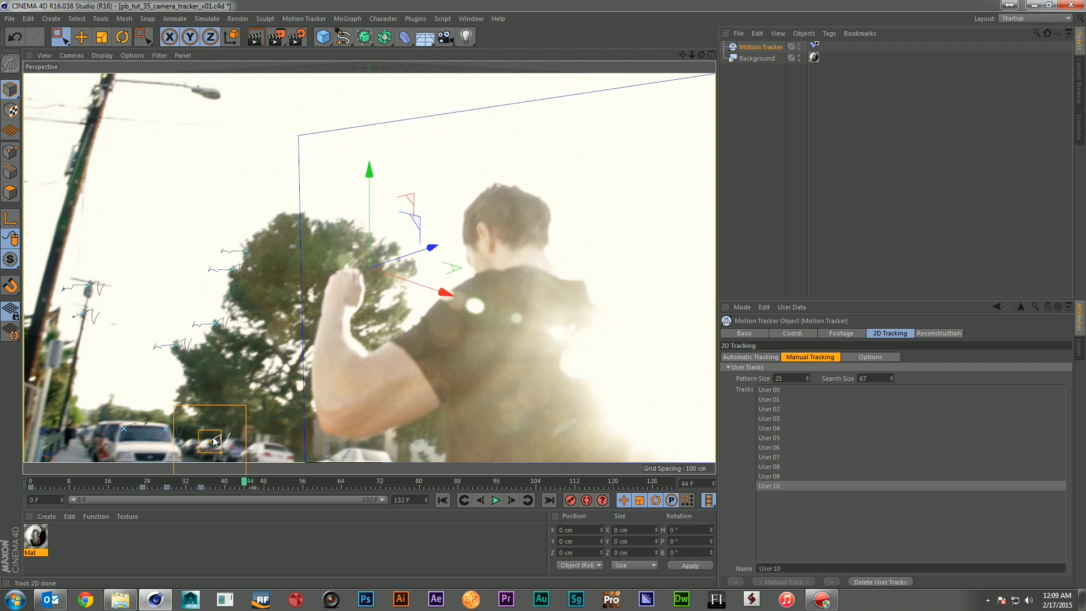
right_click(214, 446)
click(243, 473)
Step: Insert keys for the parked-cars track at its track position at frames 96 and 117, and check it through the last frame
drag(251, 486, 497, 500)
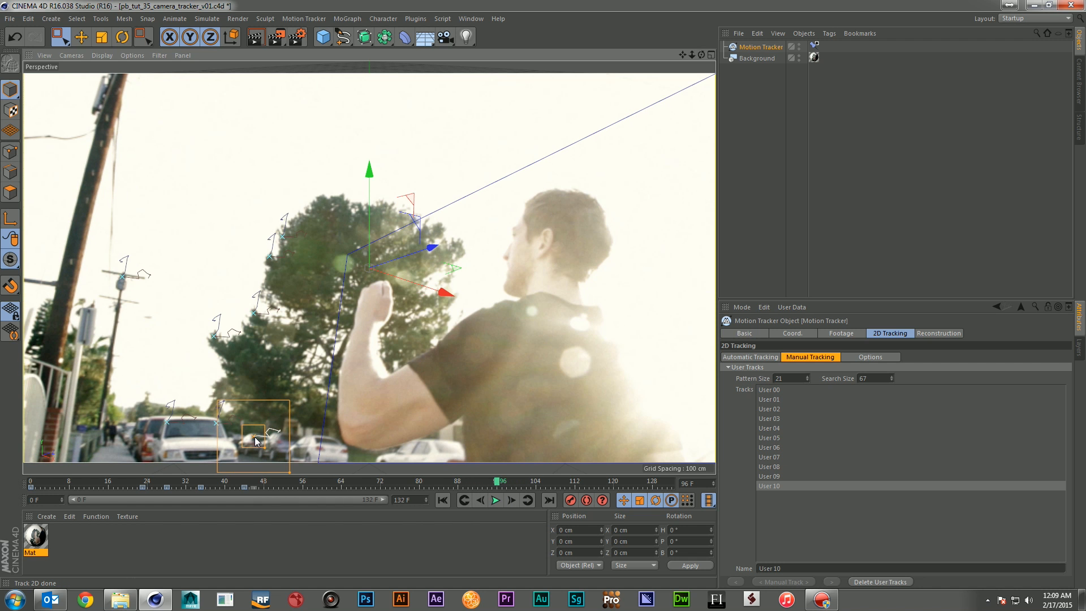
right_click(256, 439)
click(306, 466)
drag(500, 486, 601, 496)
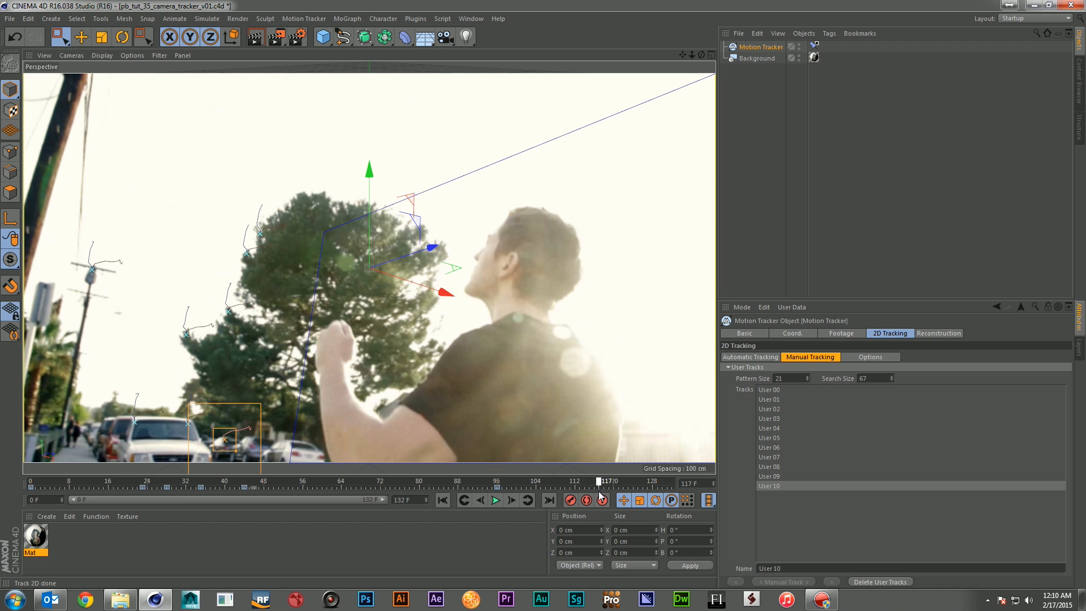
right_click(227, 441)
click(276, 469)
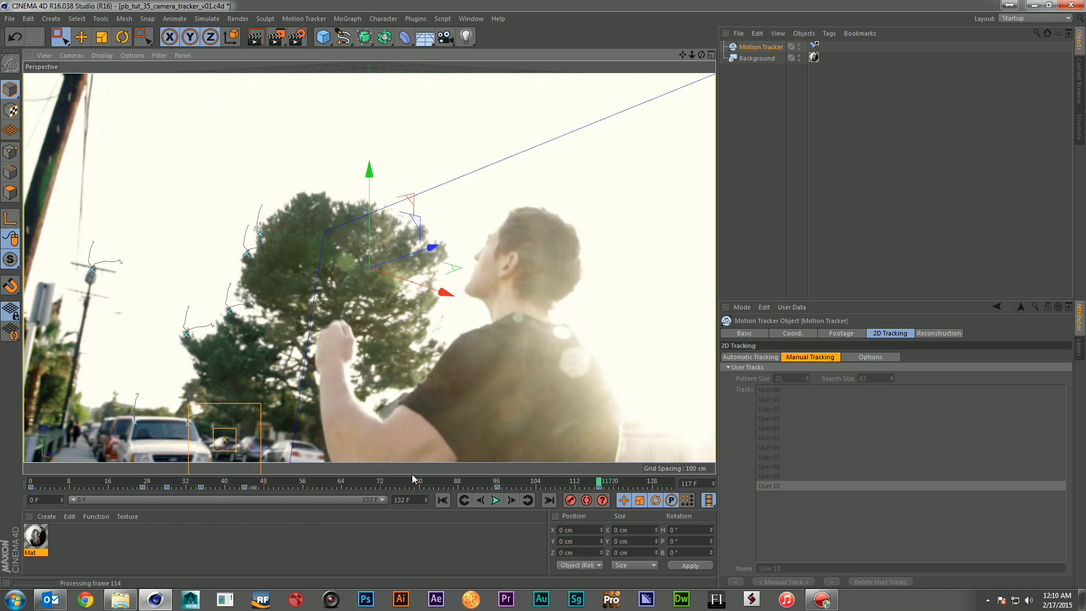
drag(600, 483, 685, 485)
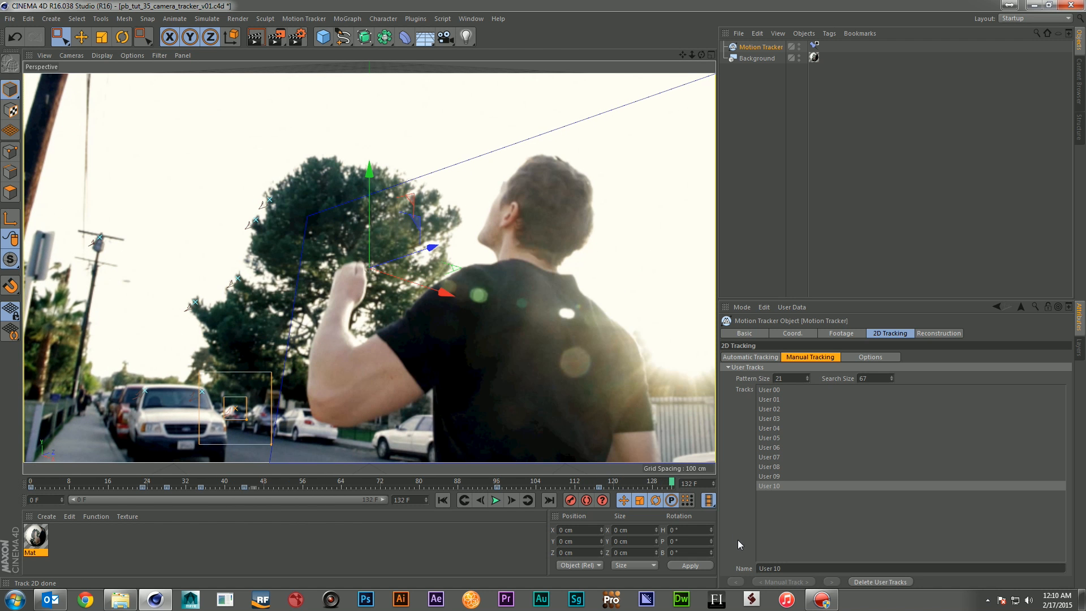
Step: At frame 0, add a user track on the distant treetop above the van's rear with search size 69, and track it forward
click(442, 499)
drag(35, 485, 2, 506)
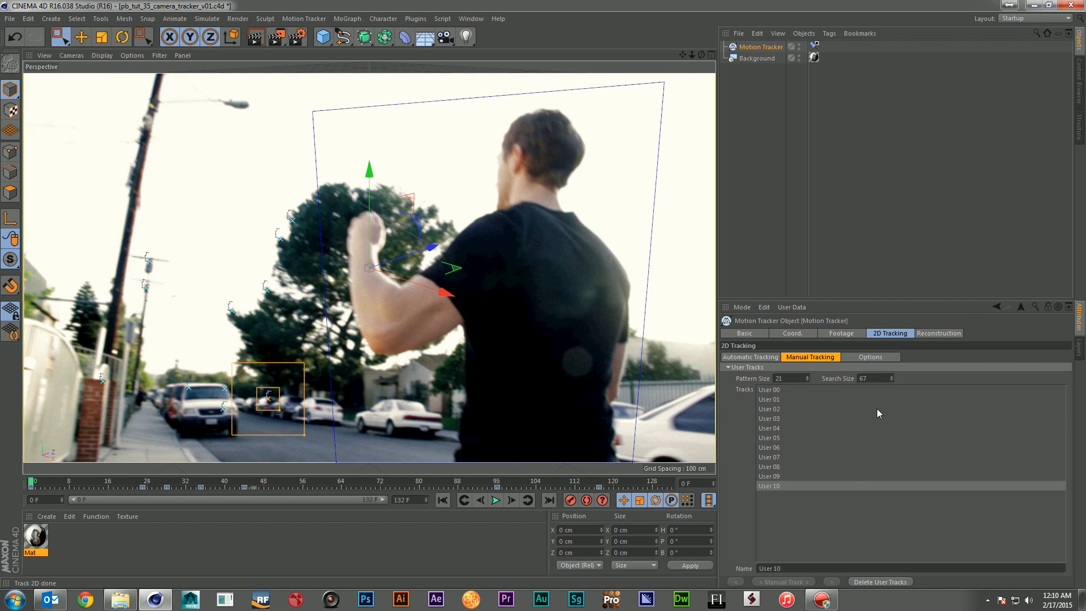
right_click(175, 368)
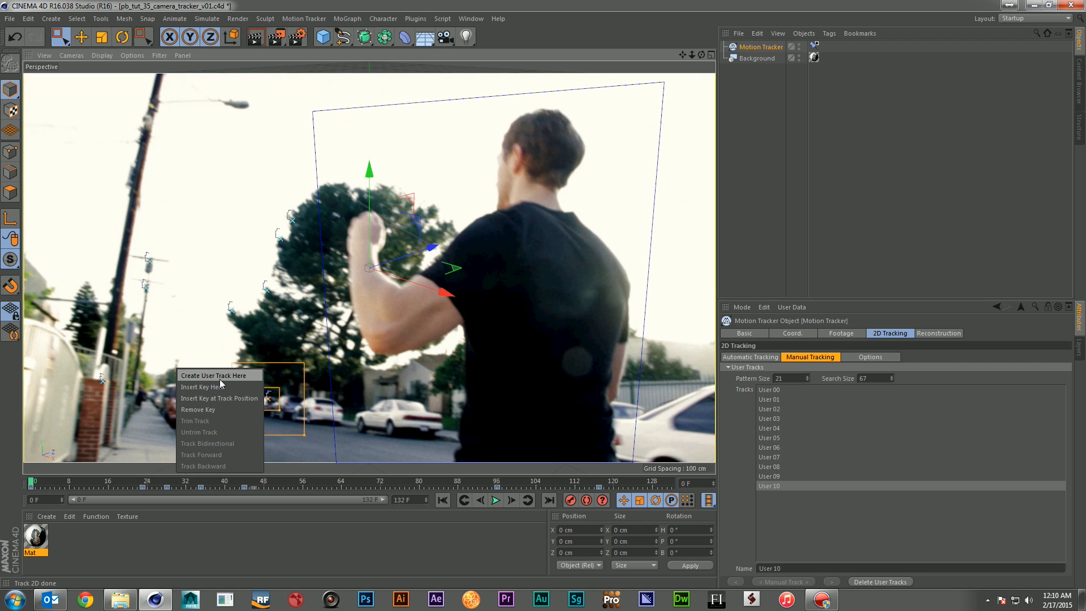
click(220, 376)
drag(186, 379, 214, 406)
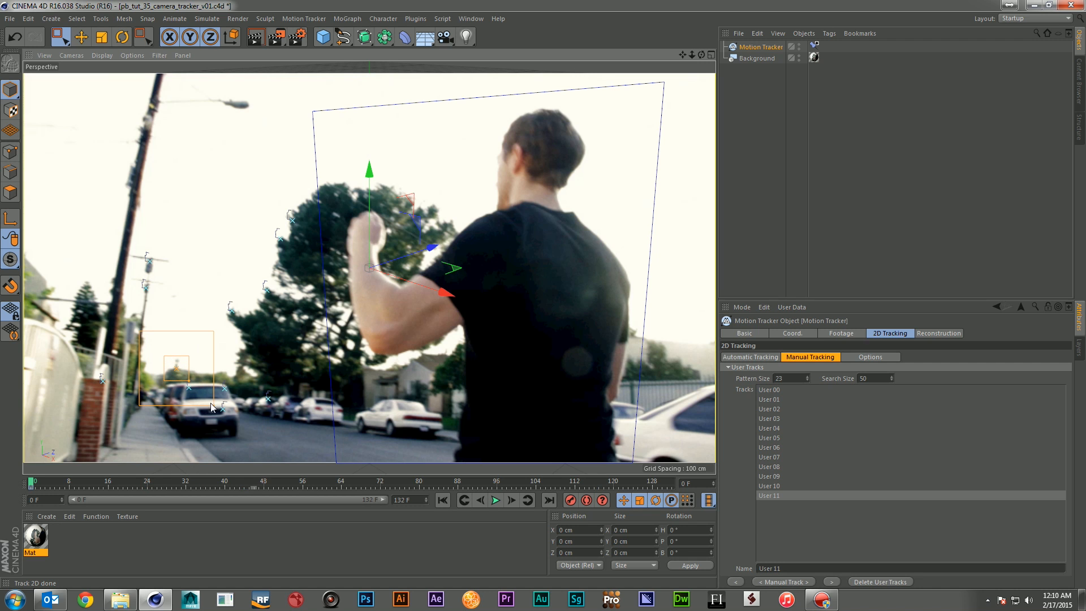
click(828, 582)
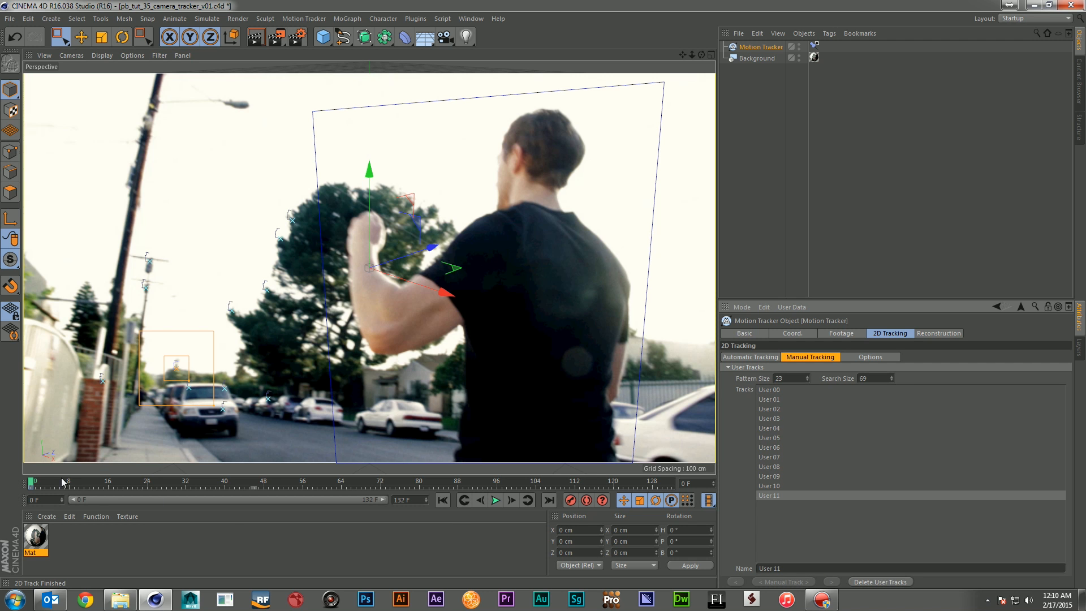
drag(34, 482, 96, 482)
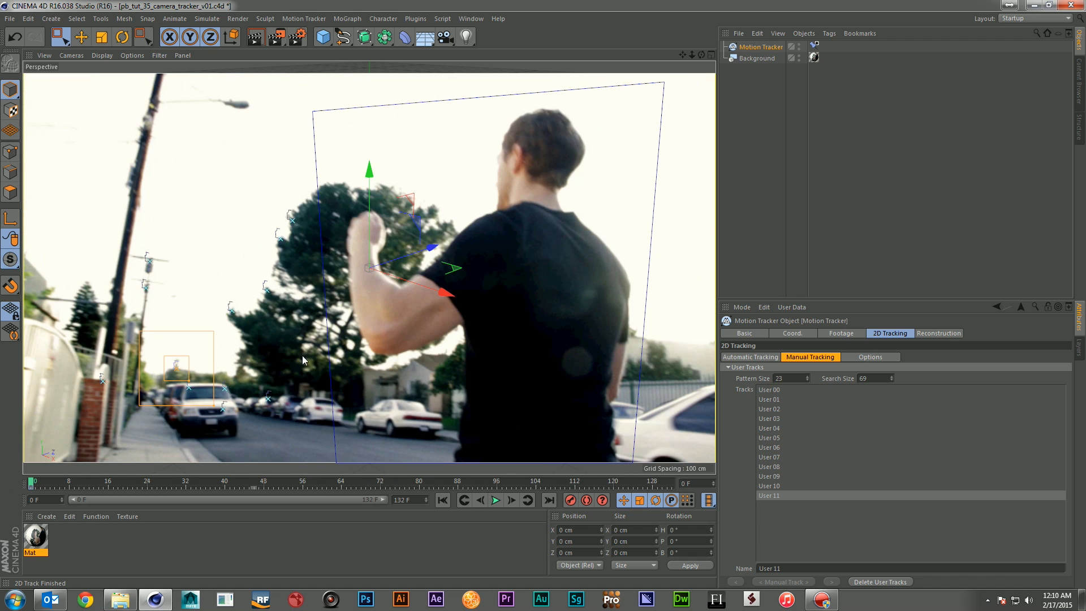
Step: Add another user track on the foliage edge between the van and the large tree with search size 63, and track it forward
right_click(235, 379)
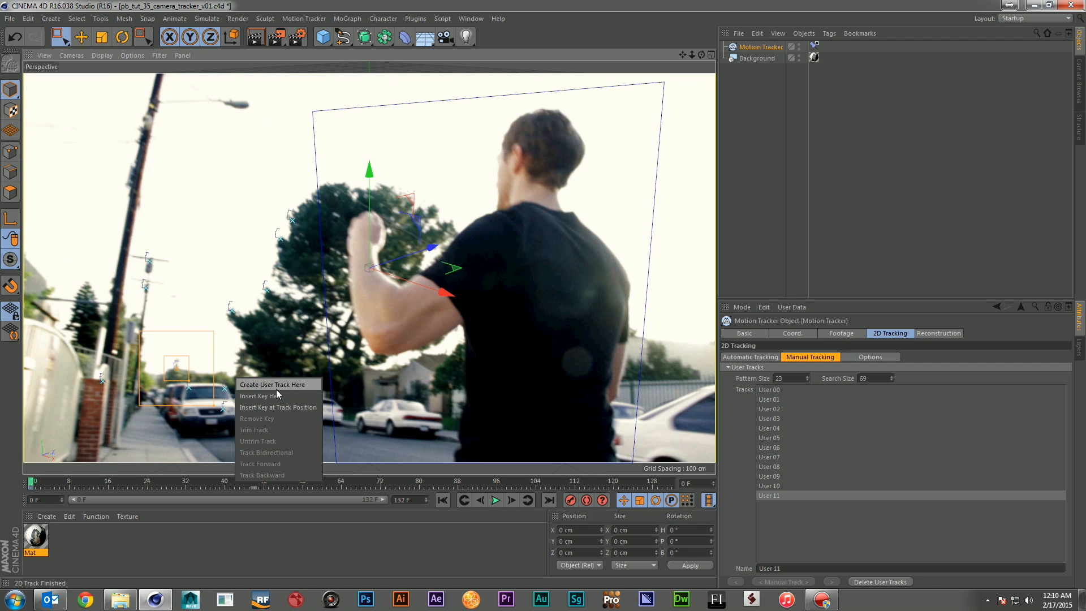
click(278, 396)
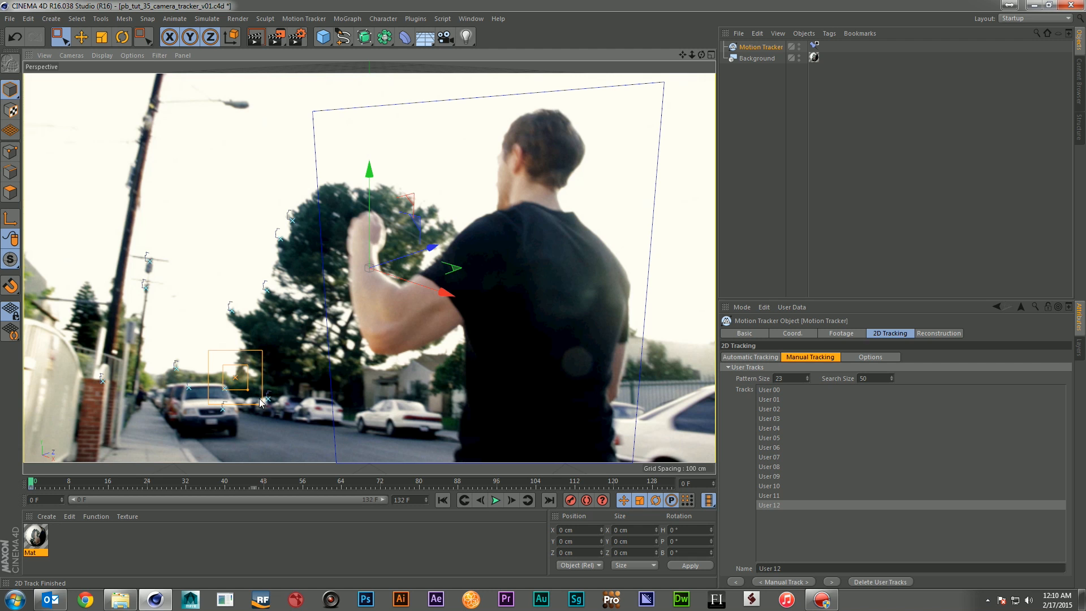
drag(262, 409, 269, 411)
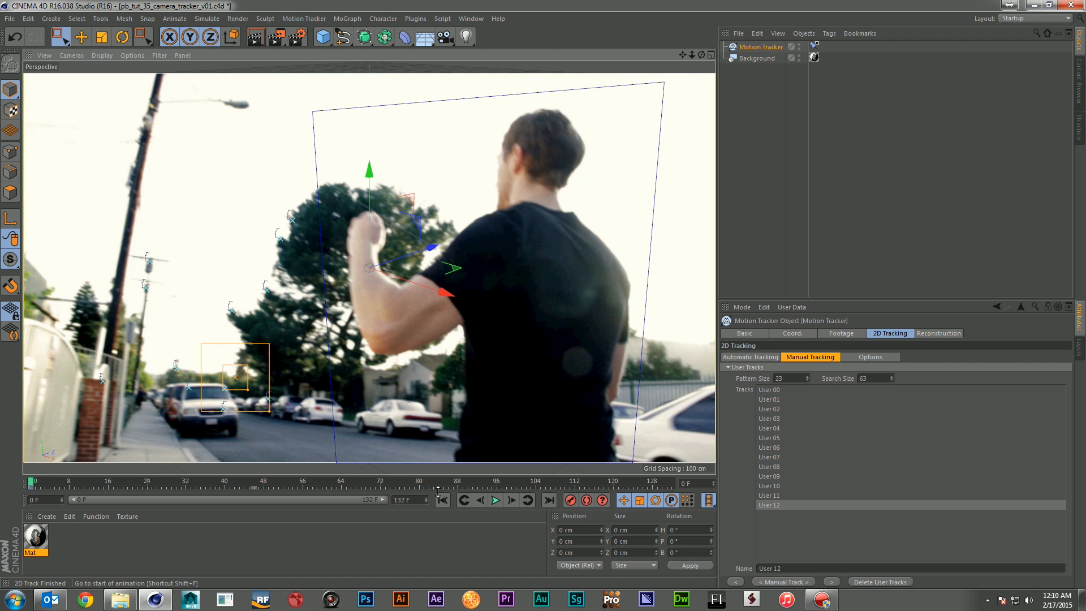
click(830, 582)
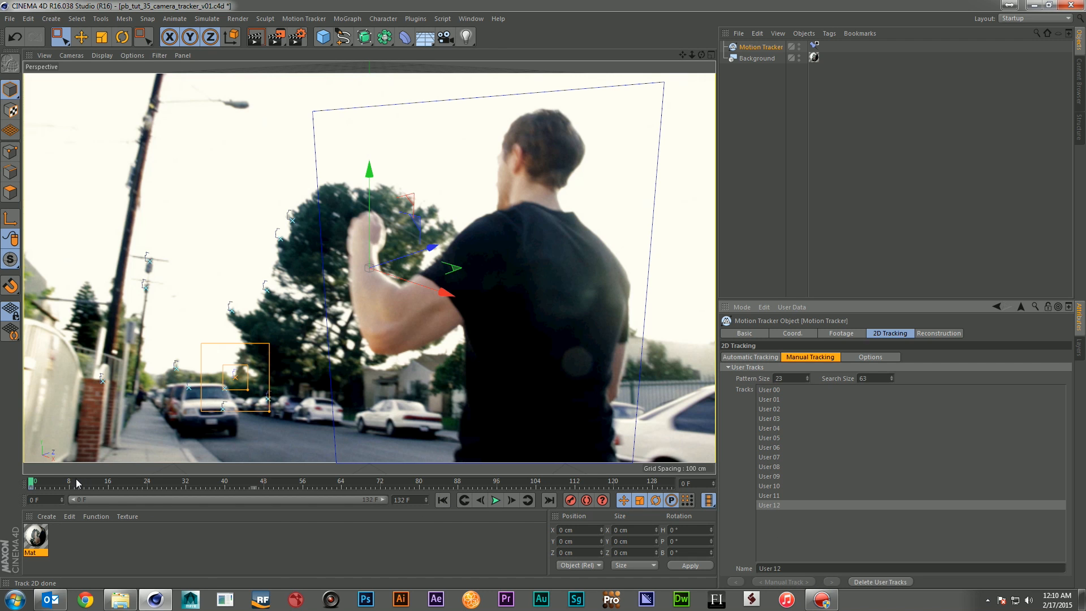
Step: Insert keys for the foliage-edge track at about frames 58 and 91
drag(31, 483, 309, 494)
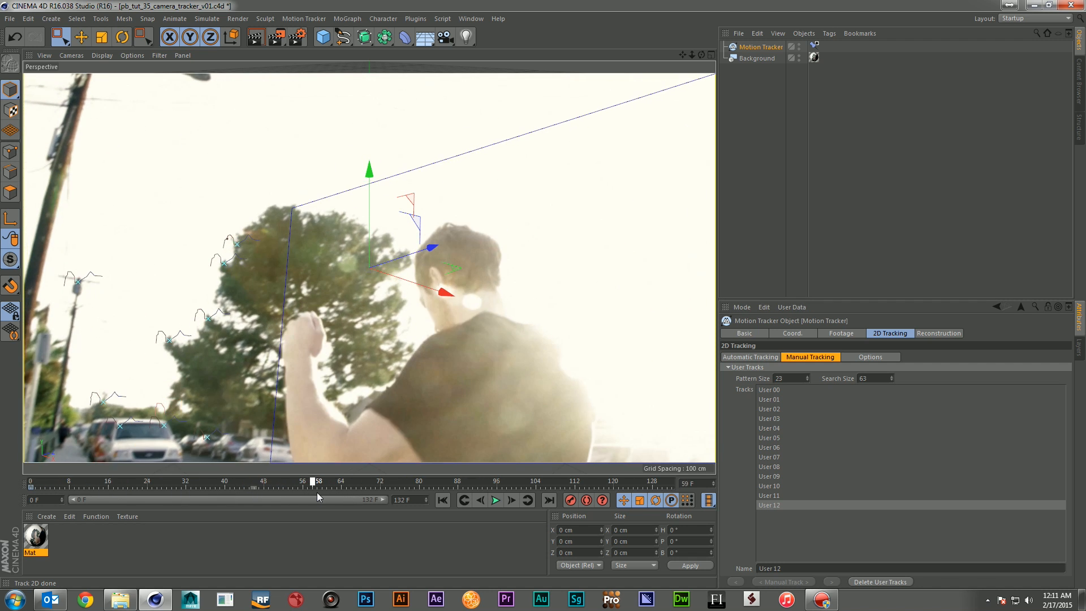
click(312, 490)
right_click(165, 417)
click(215, 438)
drag(316, 486, 34, 494)
drag(147, 499, 471, 504)
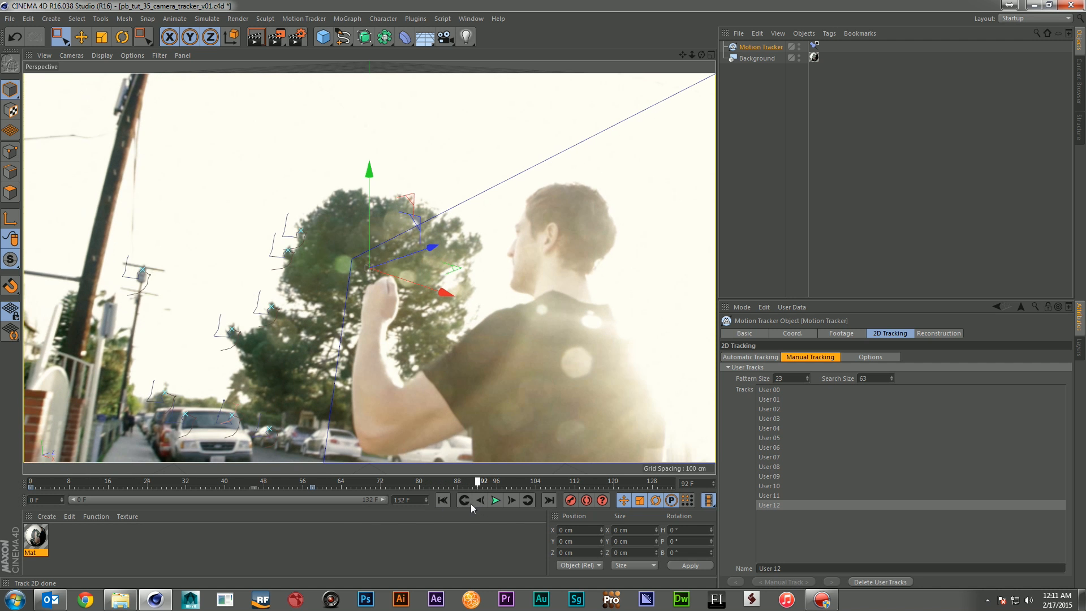
right_click(231, 403)
click(267, 428)
Step: Insert a key for the foliage-edge track at its track position at frame 131, return to frame 0 and deselect the track
drag(473, 487, 673, 489)
key(f)
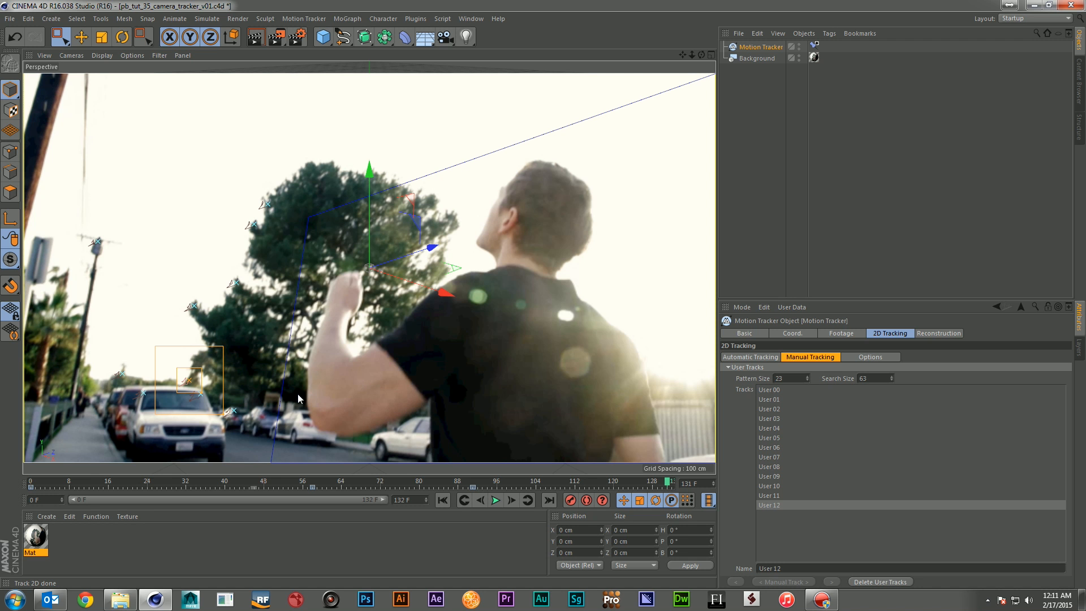
right_click(189, 386)
click(226, 413)
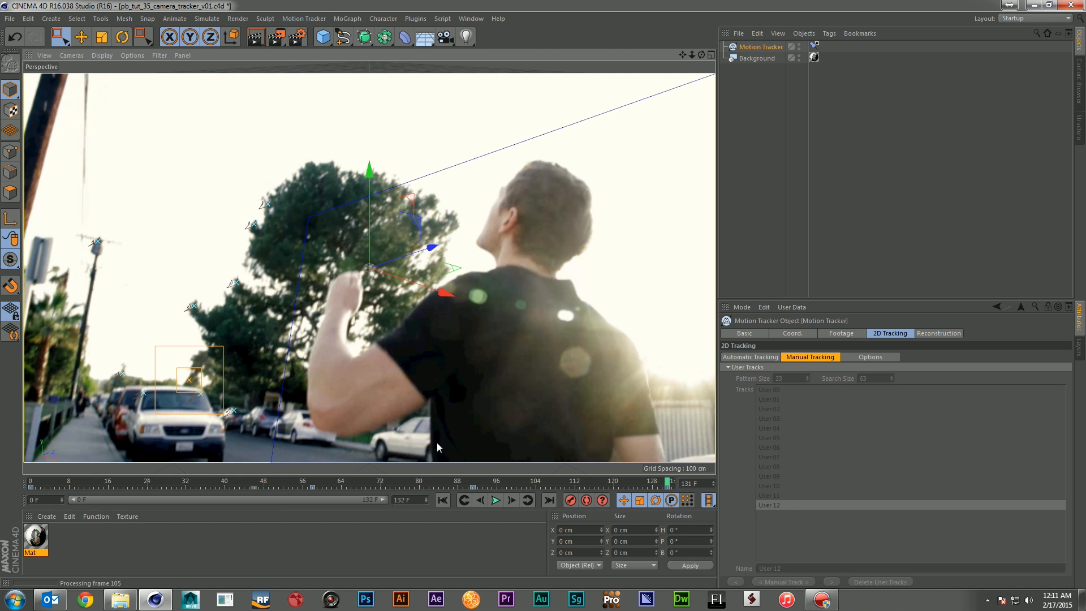
drag(668, 482, 69, 485)
drag(2, 525, 5, 521)
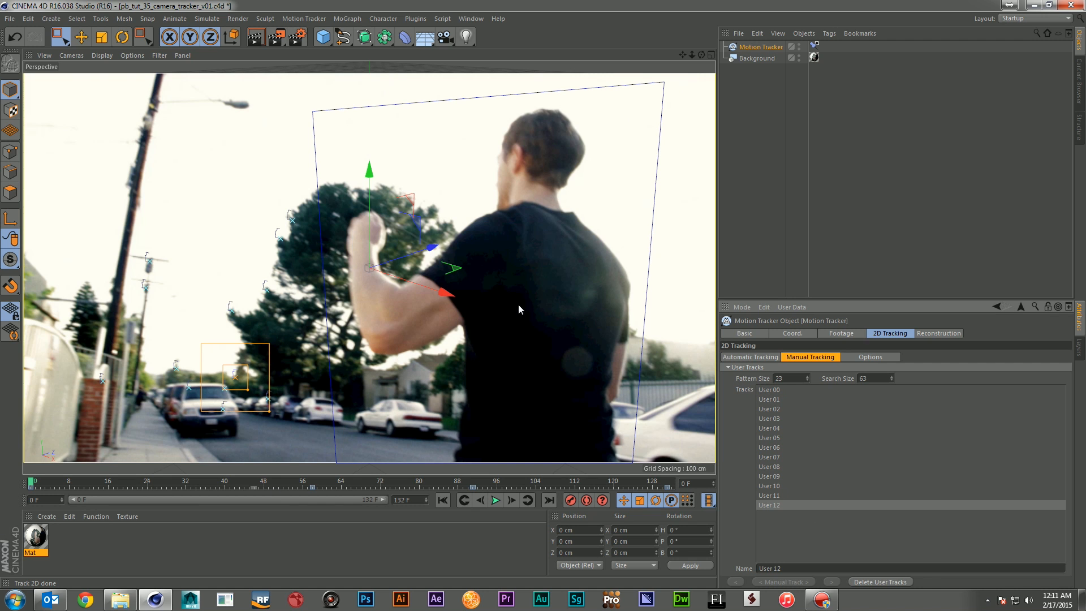
click(260, 139)
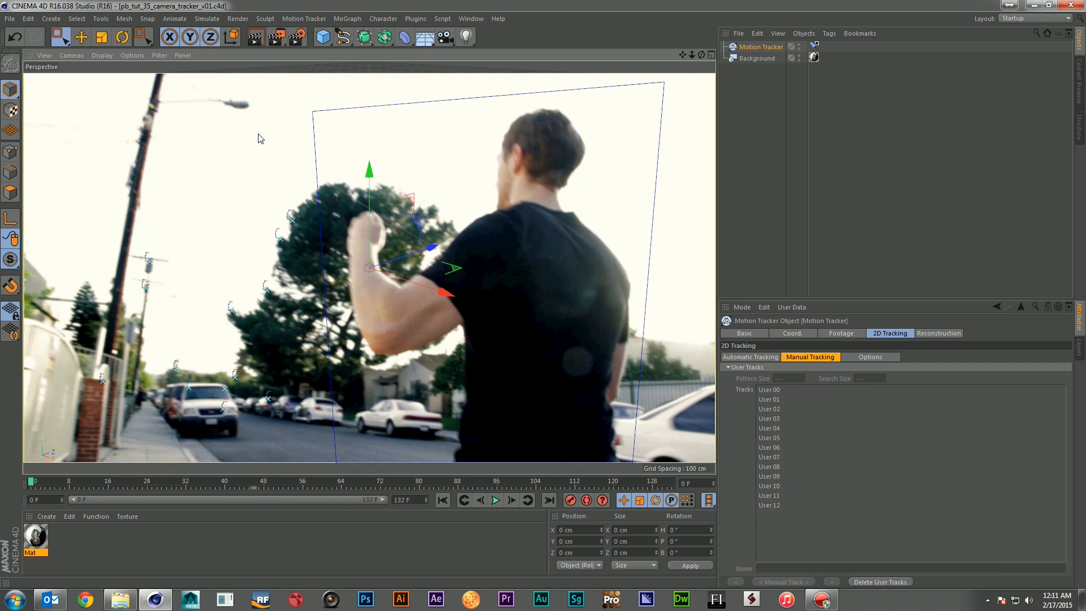
Step: Examine the Motion Tracker's 2D tracking options, reconstruction and footage settings, and its automatic and manual tracking settings
click(870, 358)
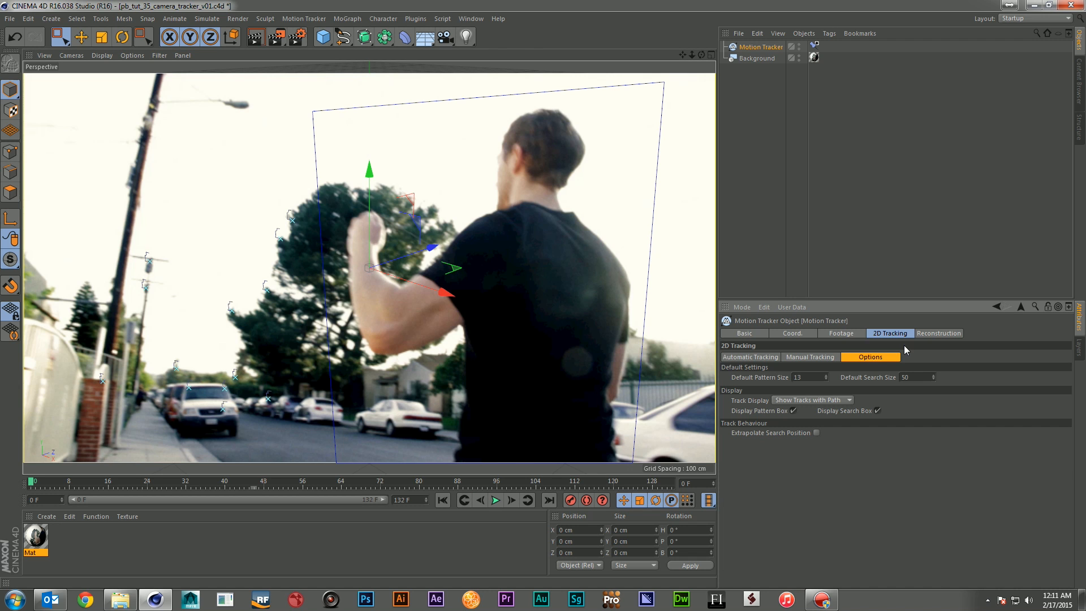
click(926, 335)
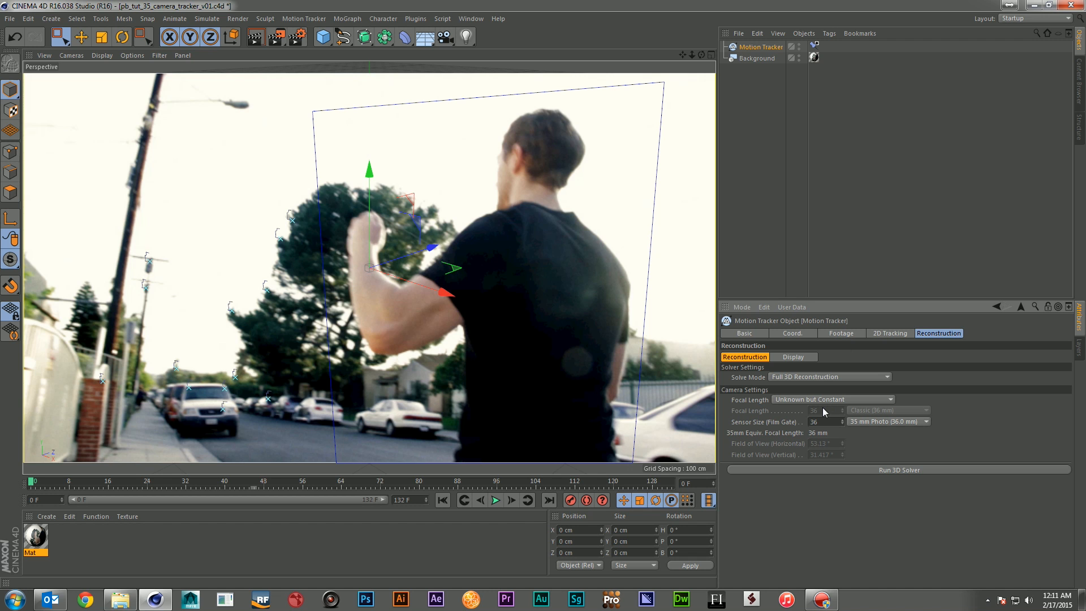
click(840, 335)
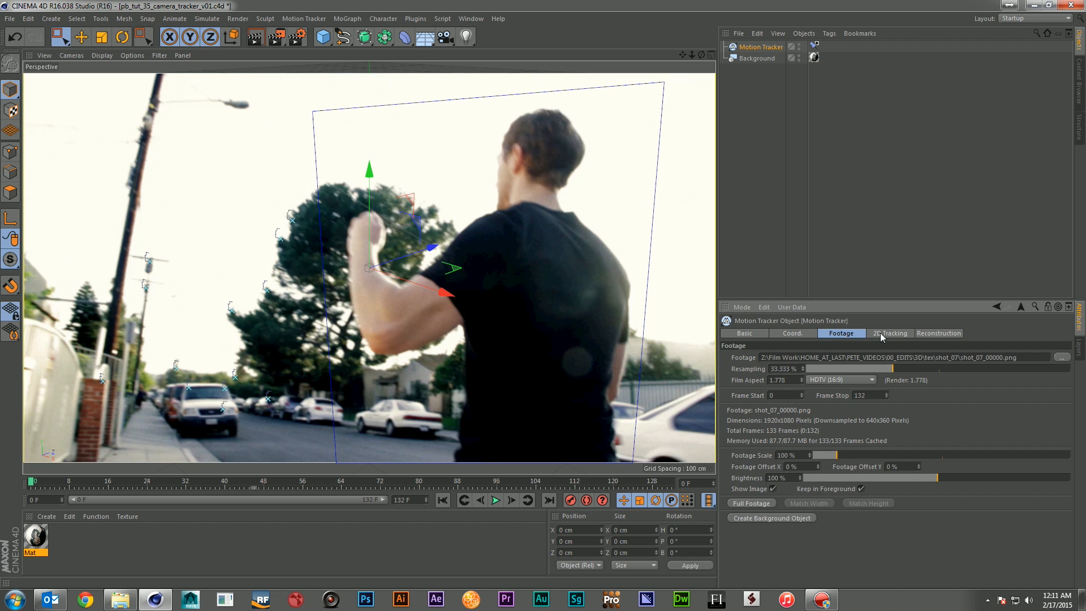
click(881, 335)
click(817, 362)
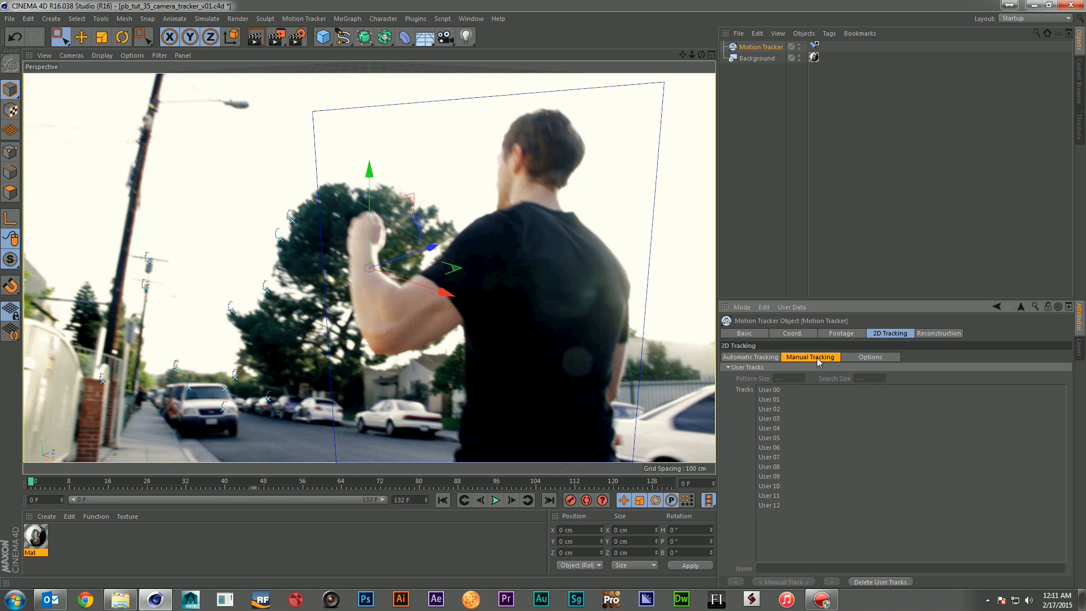
click(751, 357)
click(811, 357)
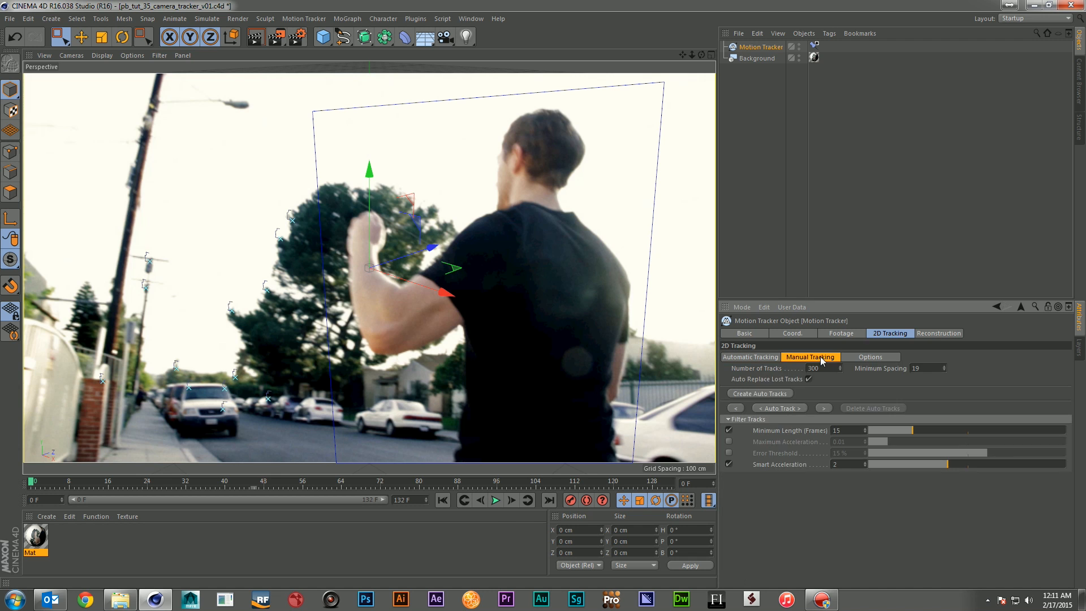
Step: Run the 3D solver with Full 3D Reconstruction and an Unknown but Constant focal length, and view the scene through the solved camera
click(928, 334)
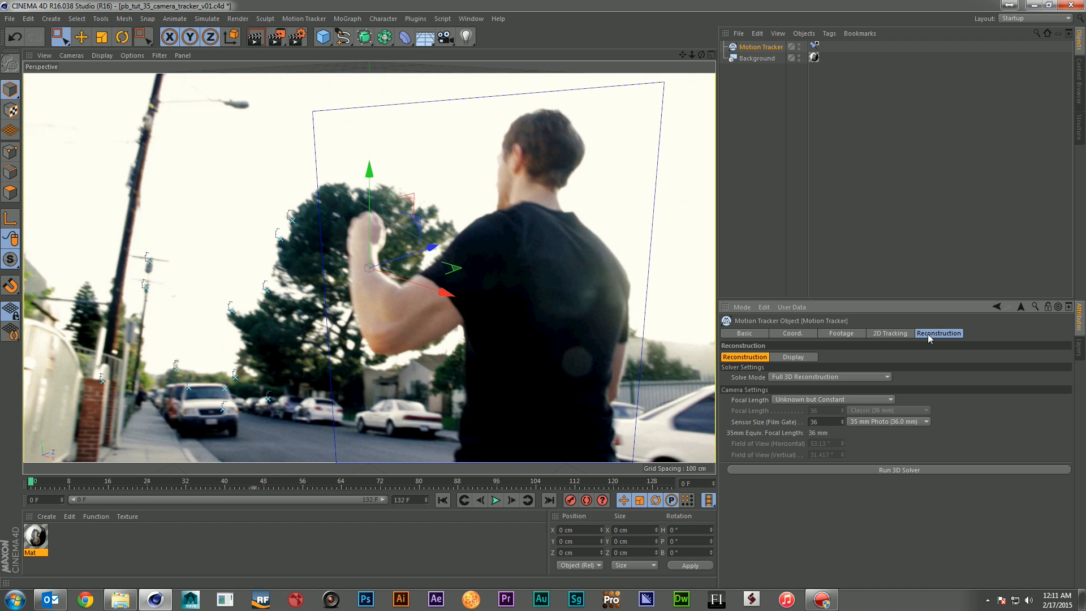
click(889, 471)
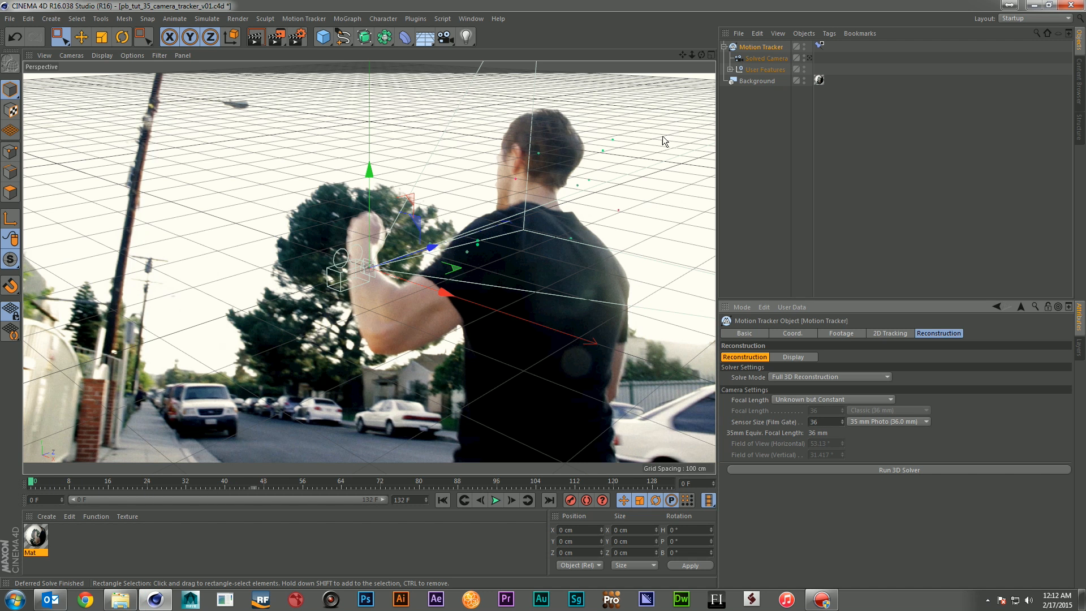
click(809, 58)
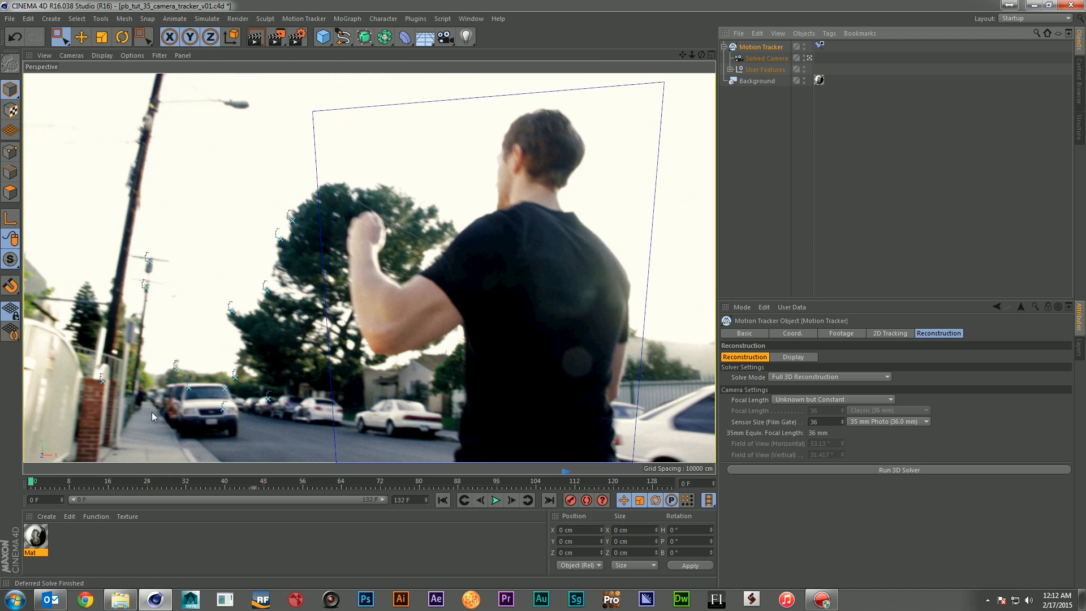
Step: Examine the solved camera's motion across the footage in perspective and in the four-view layout, ending in the single perspective view at frame 0
drag(37, 482, 464, 503)
click(712, 55)
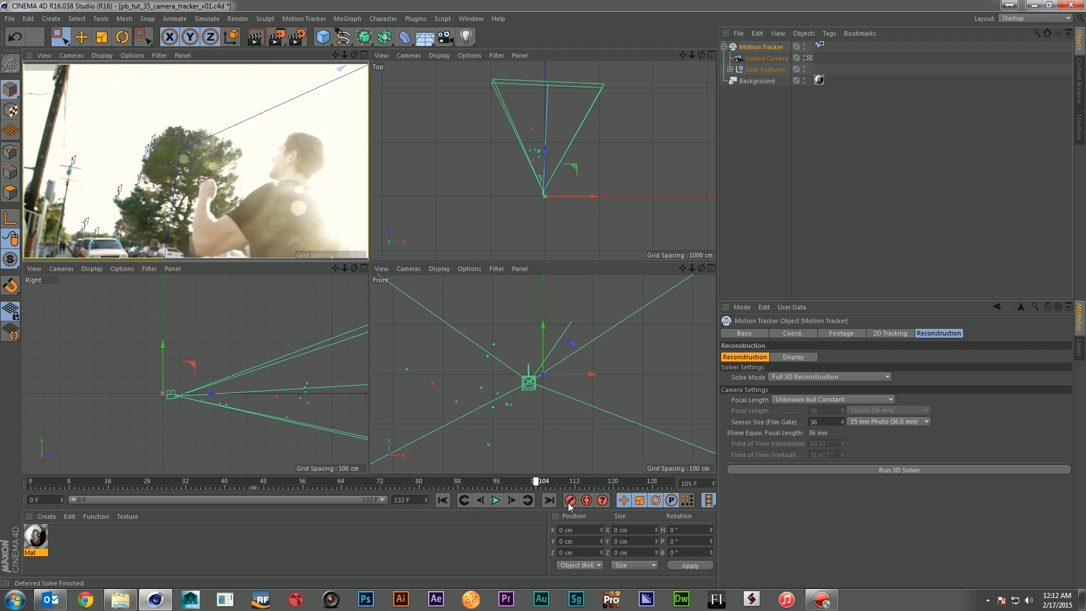
drag(727, 501, 3, 513)
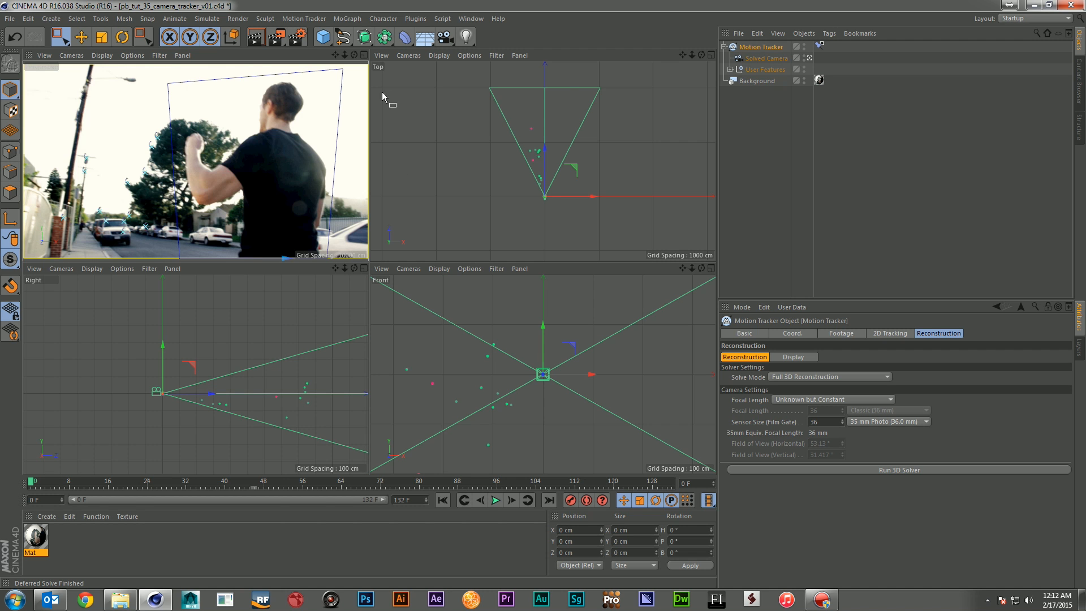
click(365, 54)
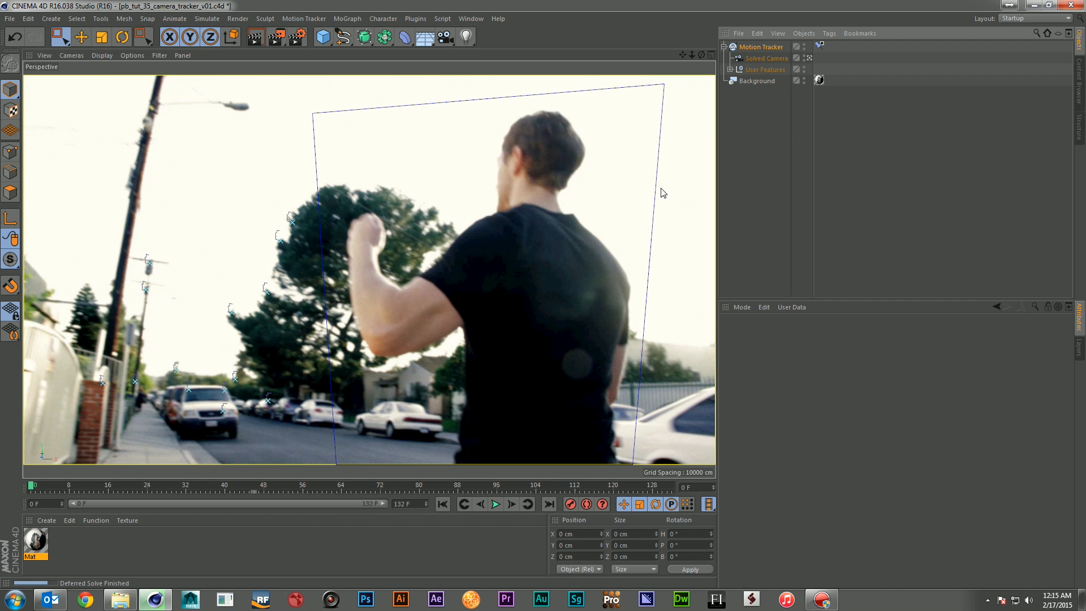
Step: In the four-view layout, tilt the Motion Tracker upward in the side view to a pitch of about 9.6°
click(712, 55)
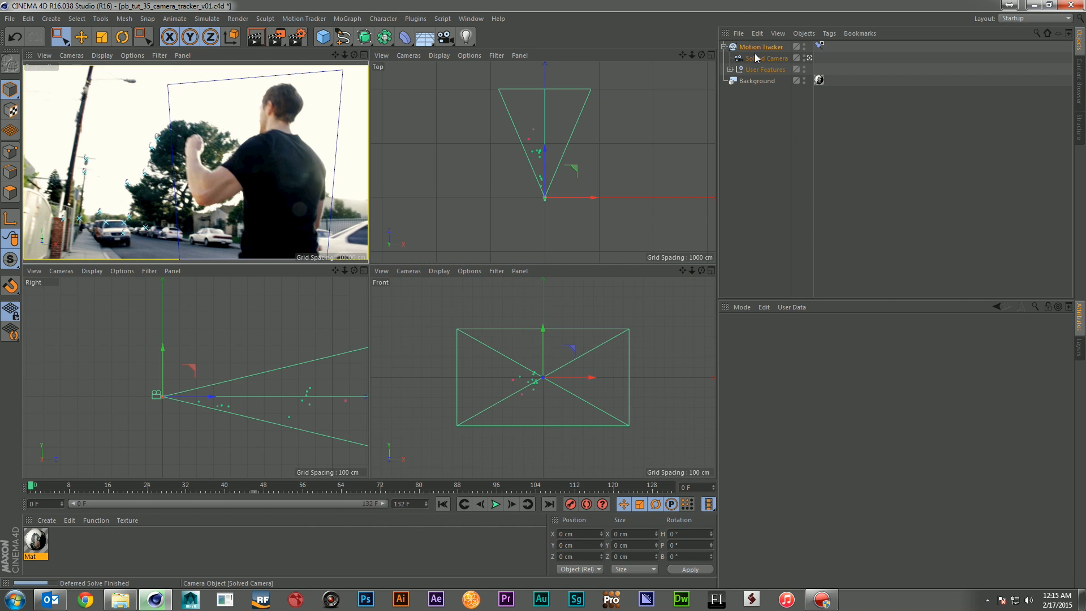
key(r)
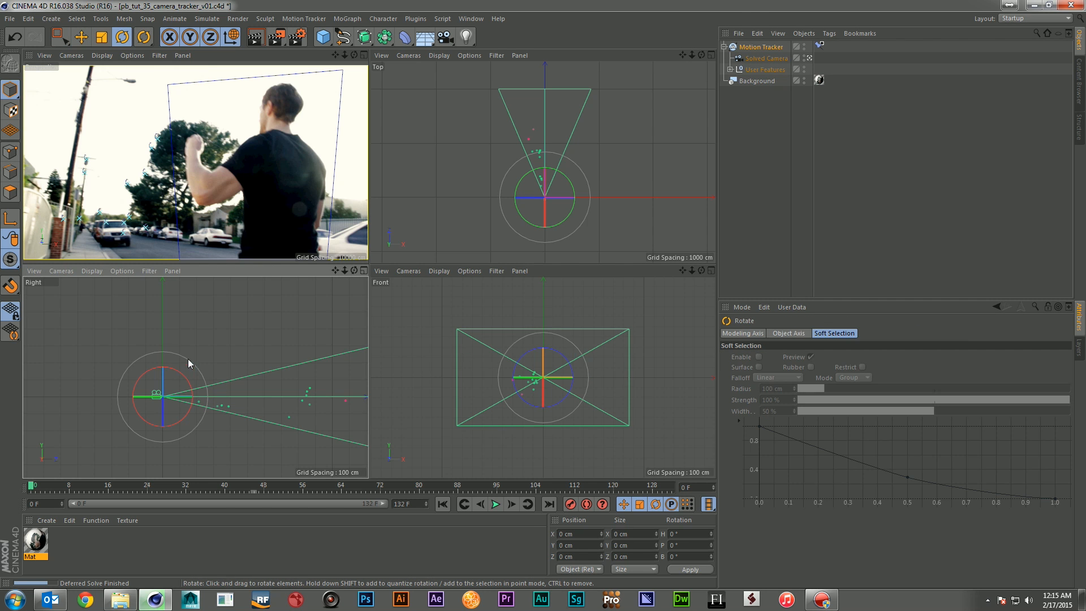
drag(184, 378, 176, 368)
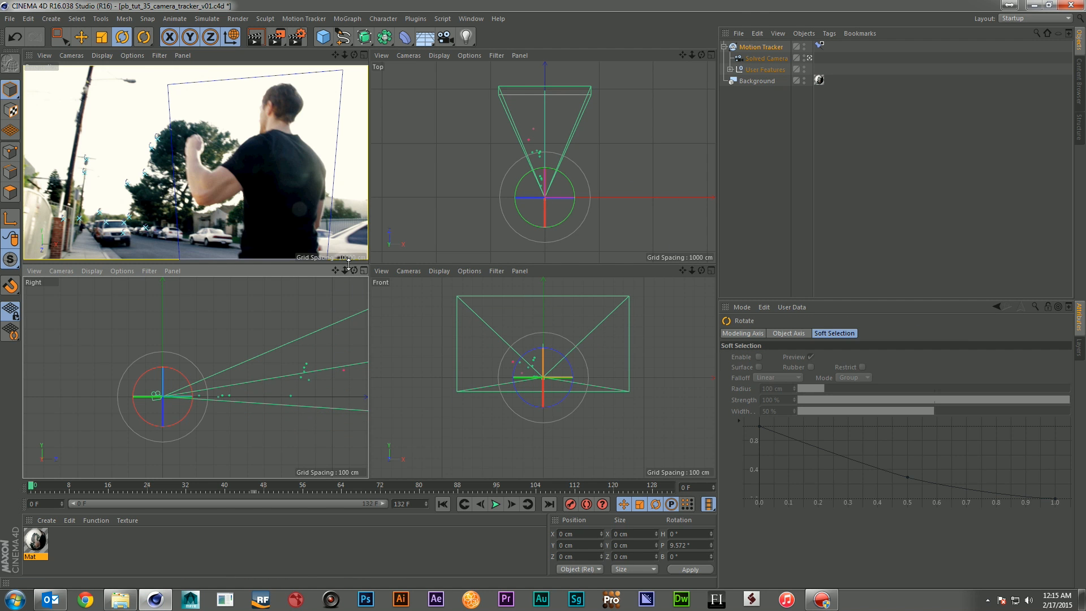
drag(345, 274, 308, 283)
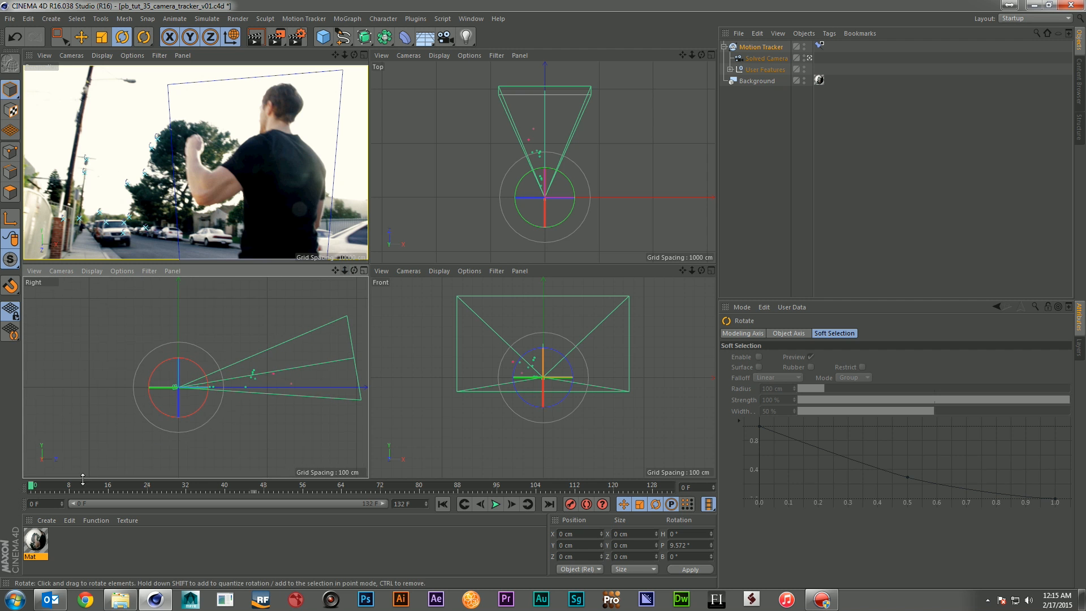
mouse_move(31, 489)
mouse_down()
mouse_move(428, 474)
mouse_move(668, 494)
mouse_move(32, 488)
mouse_up()
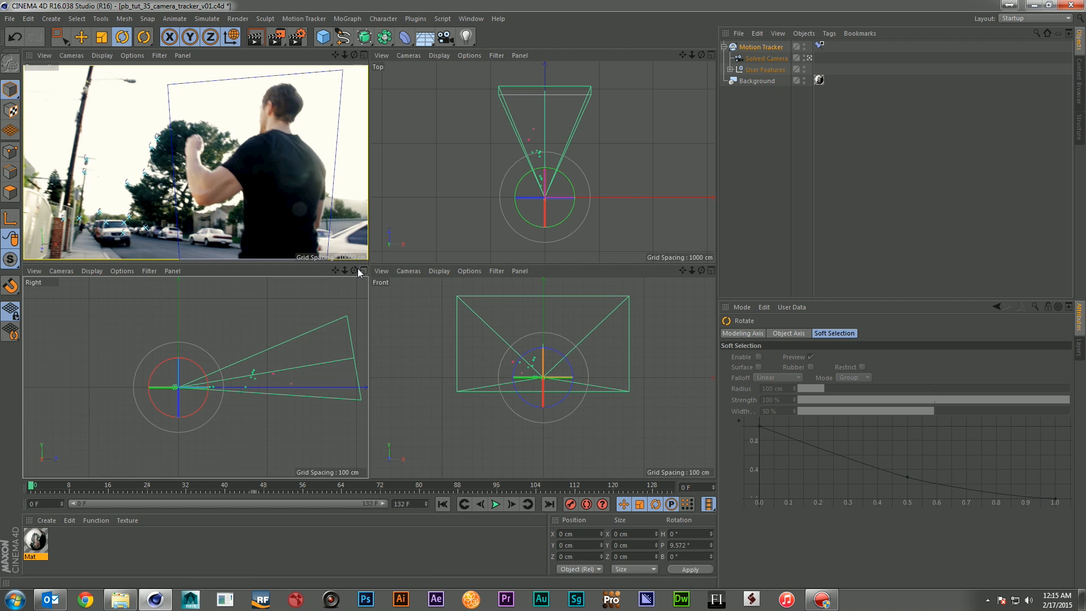
Step: Add a cube to the scene and set its X, Y and Z sizes to 100 cm
click(322, 37)
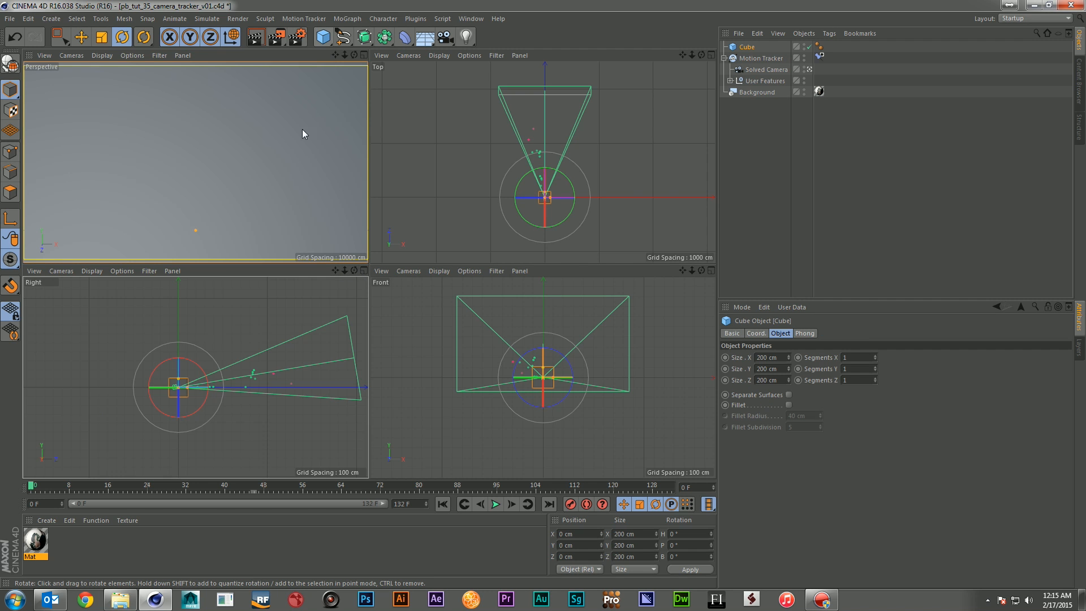
drag(187, 390, 183, 390)
drag(780, 369, 704, 370)
text(100)
click(770, 380)
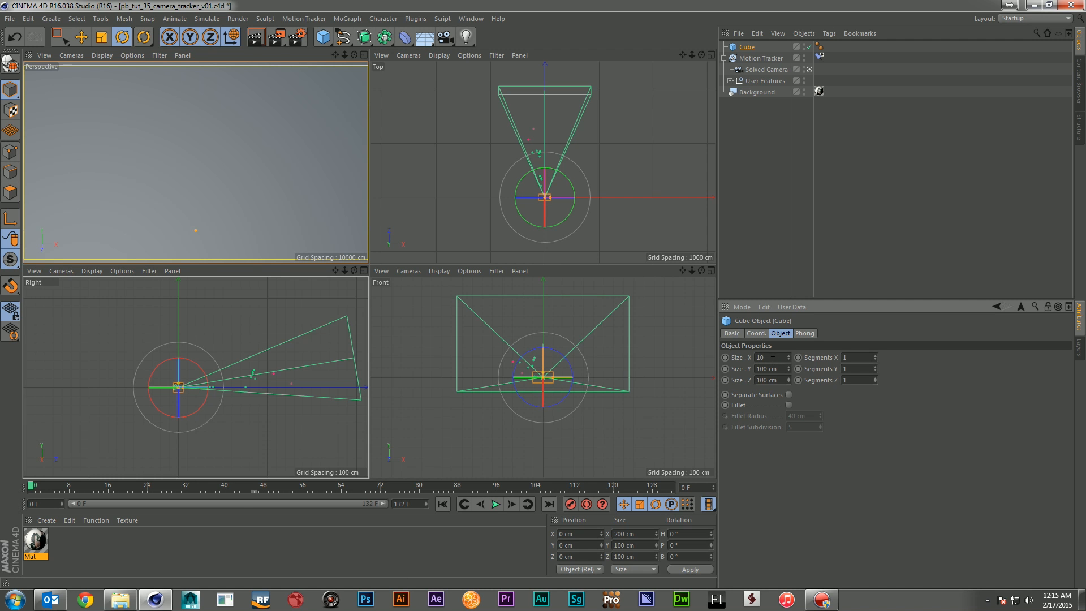
text(100)
key(Return)
Step: Move the cube in the side view in front of the solved camera, to about Y 40 cm and Z 373 cm
key(e)
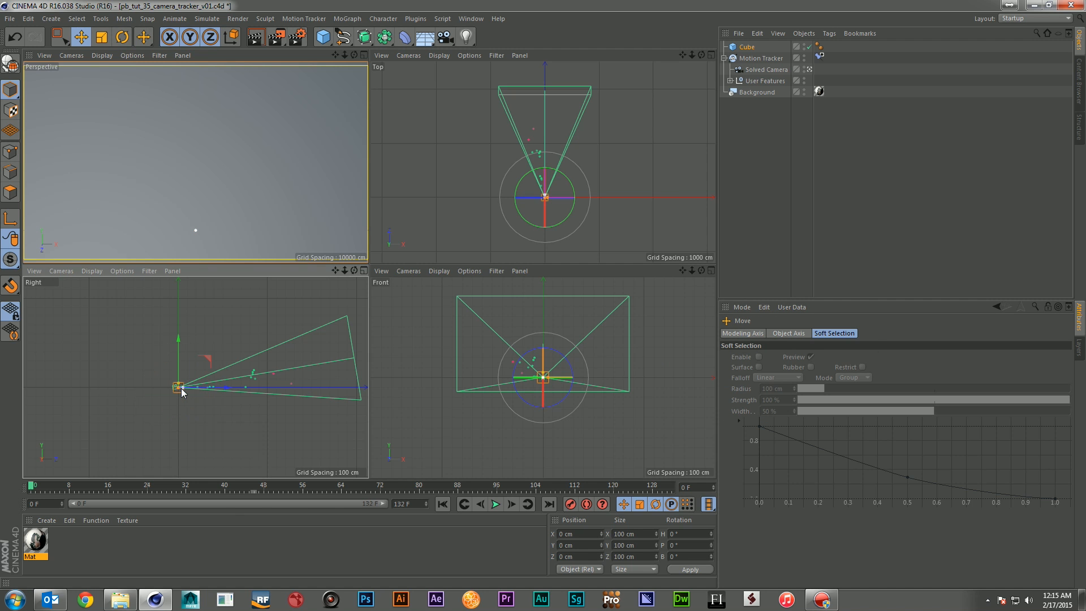
drag(184, 391, 218, 388)
scroll(232, 388, up, 2)
scroll(254, 390, up, 4)
drag(223, 432, 346, 434)
drag(298, 387, 301, 359)
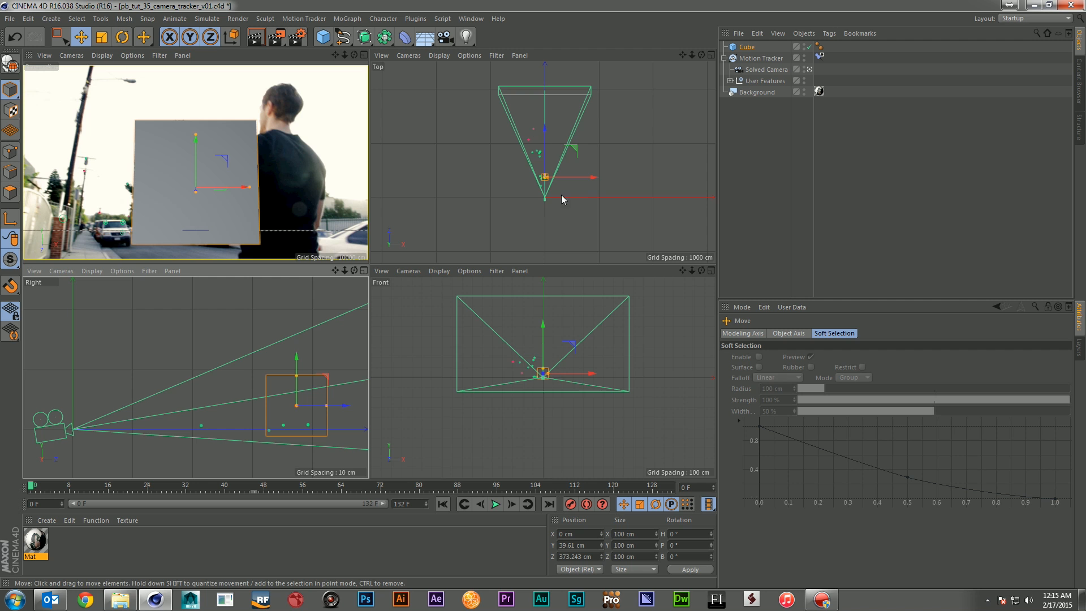
Step: Try turning the Motion Tracker counterclockwise in the top view to a heading of about 6.7°, compare it against the cube, and undo the rotation
click(754, 59)
key(r)
drag(572, 180, 570, 180)
key(ctrl+z)
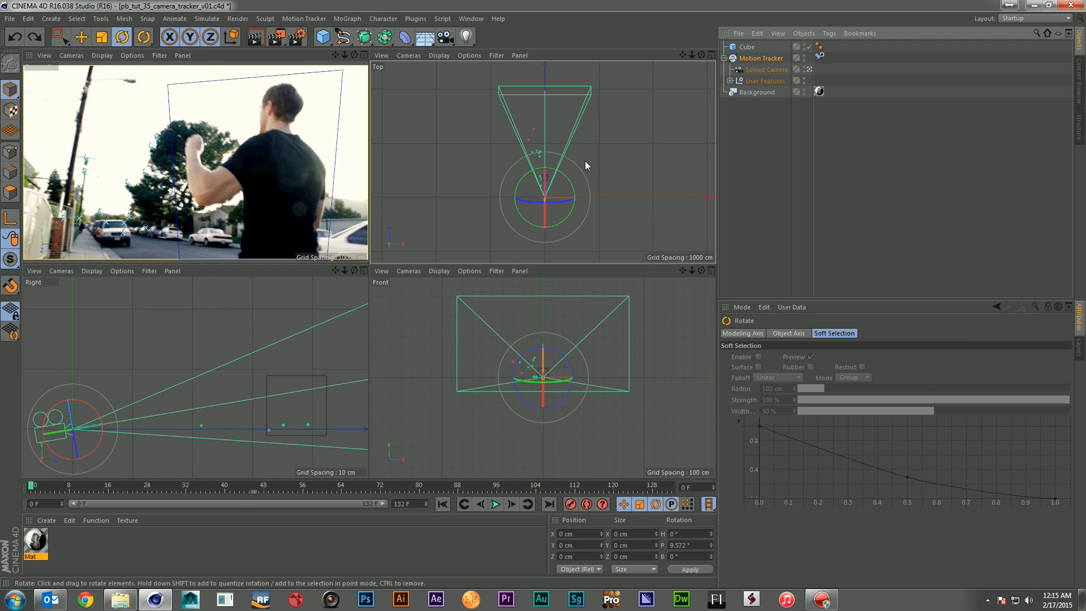
click(747, 47)
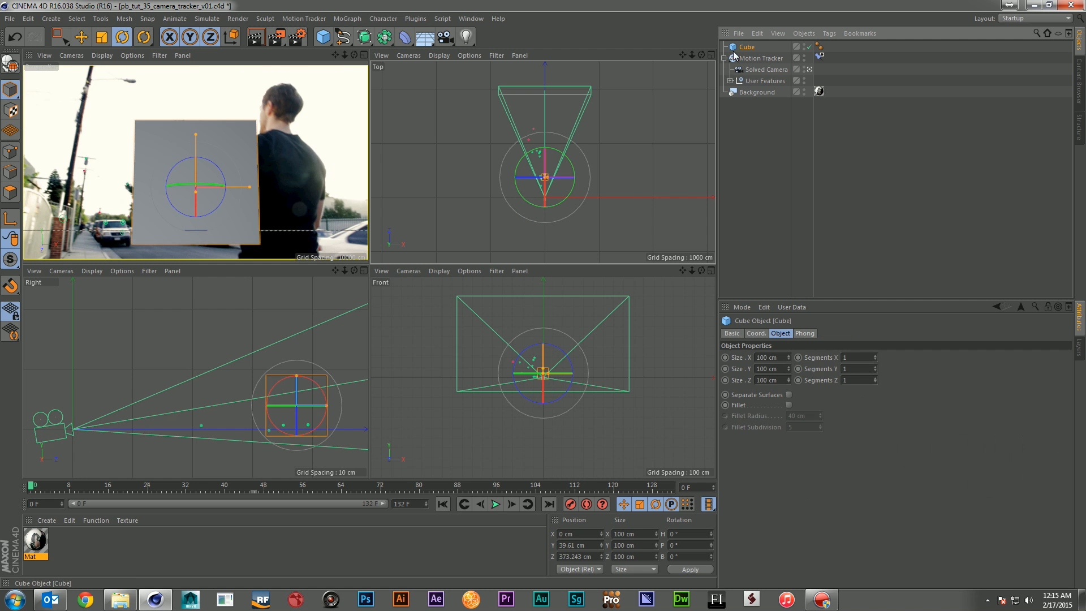
click(761, 59)
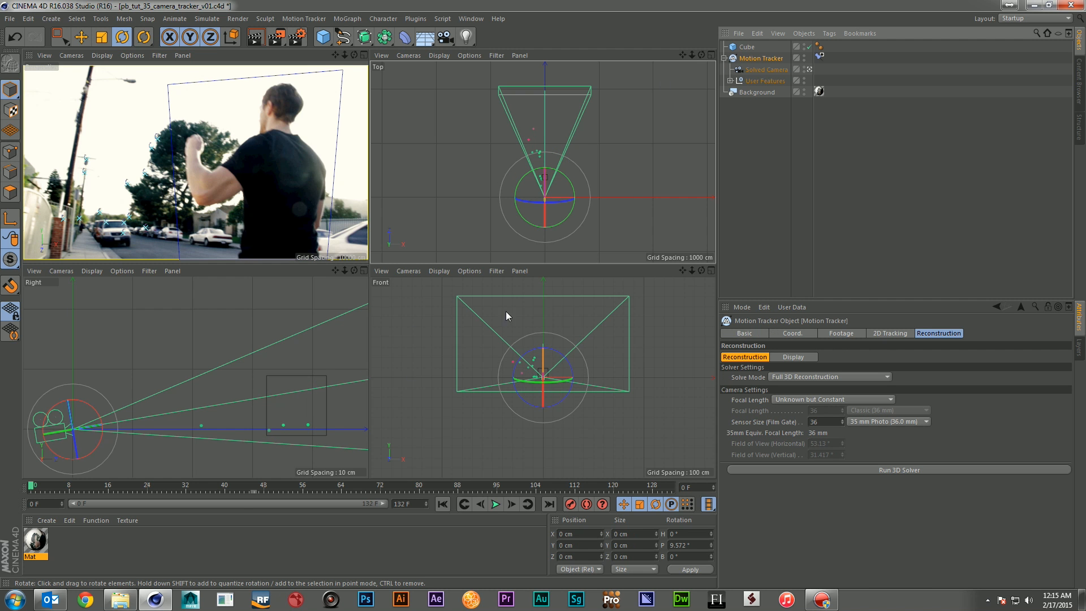
drag(573, 181, 565, 186)
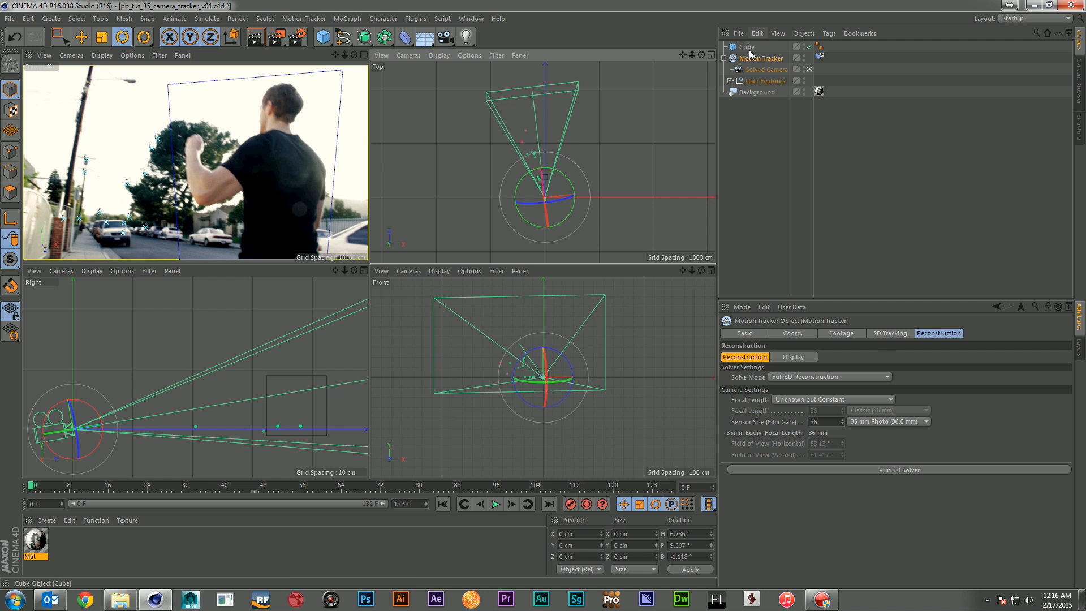
click(752, 49)
click(751, 56)
key(ctrl+z)
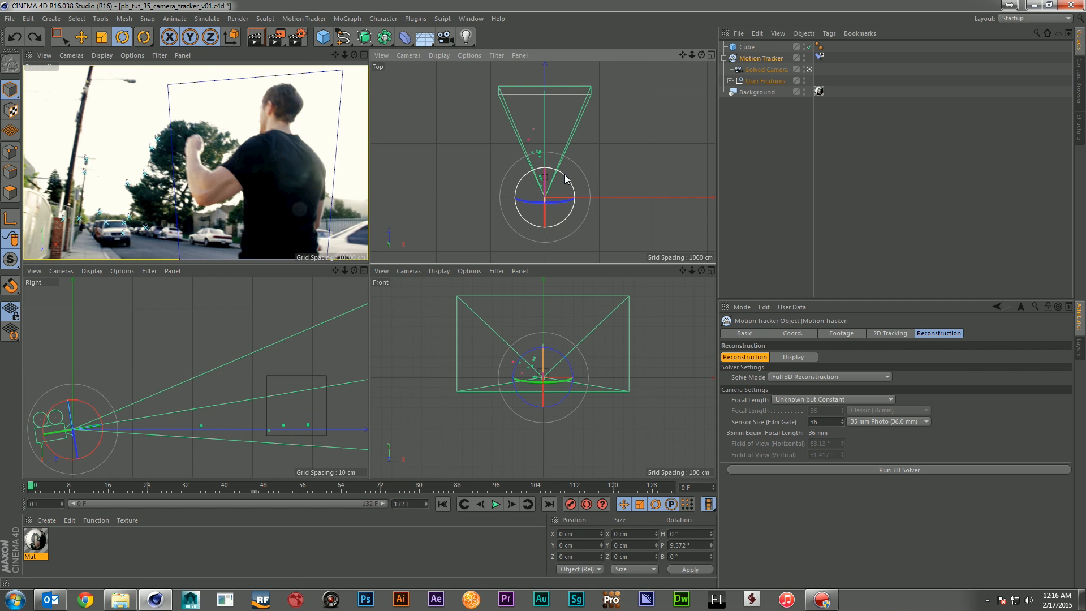
Step: Turn the Motion Tracker slightly clockwise in the top view, and resize the cube to about 37 cm wide and 90 cm high
drag(567, 179, 648, 104)
click(748, 47)
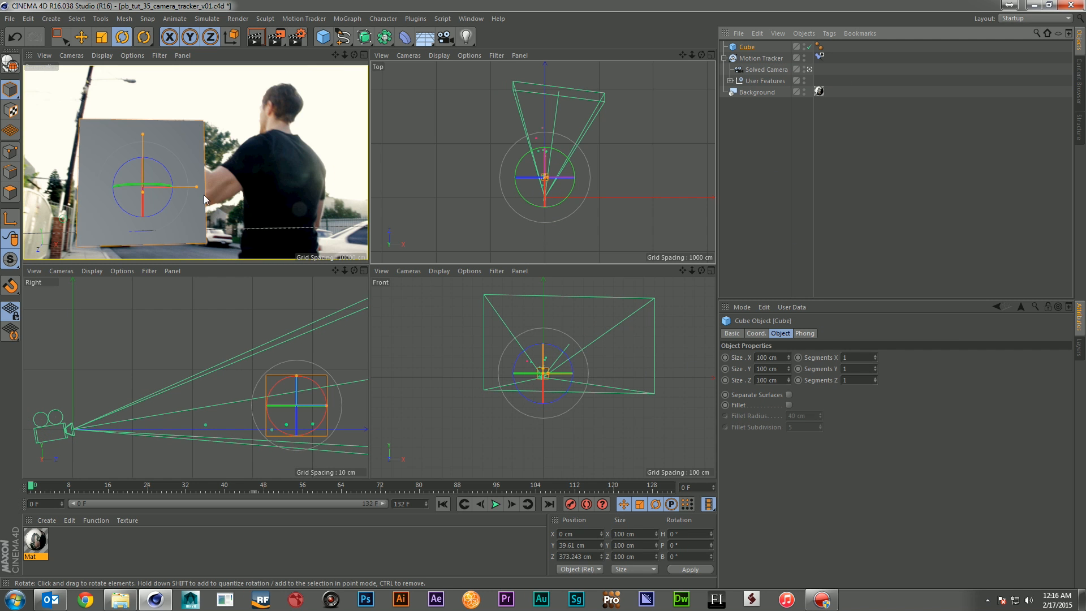
drag(196, 186, 164, 186)
drag(141, 136, 144, 147)
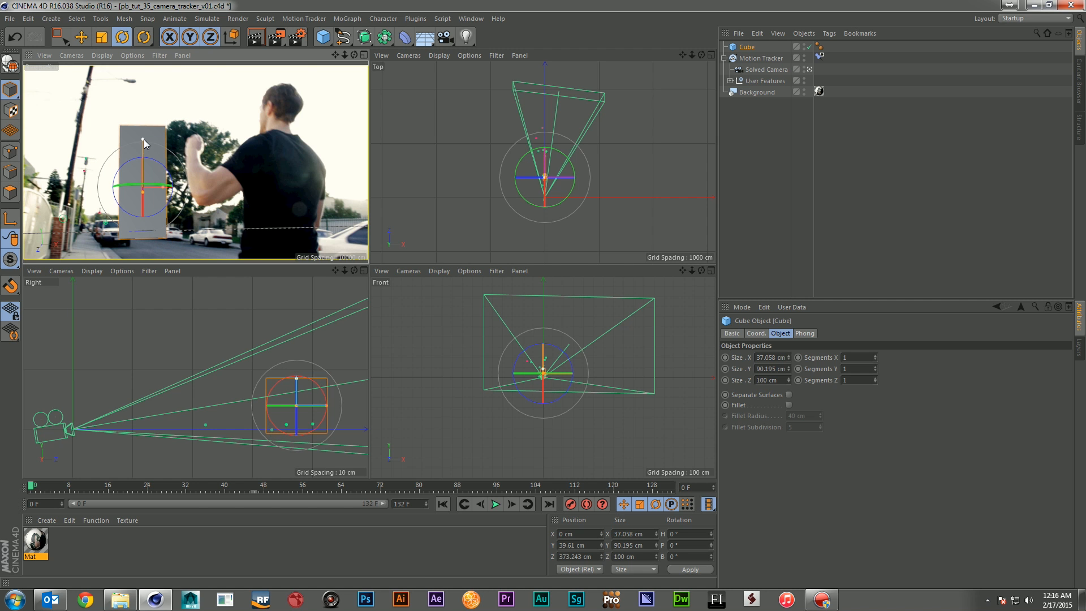
Step: Rotate the cube to a heading of about 10° and lower it to about Y 33 cm with a height of about 84 cm
key(e)
key(r)
drag(148, 184, 164, 185)
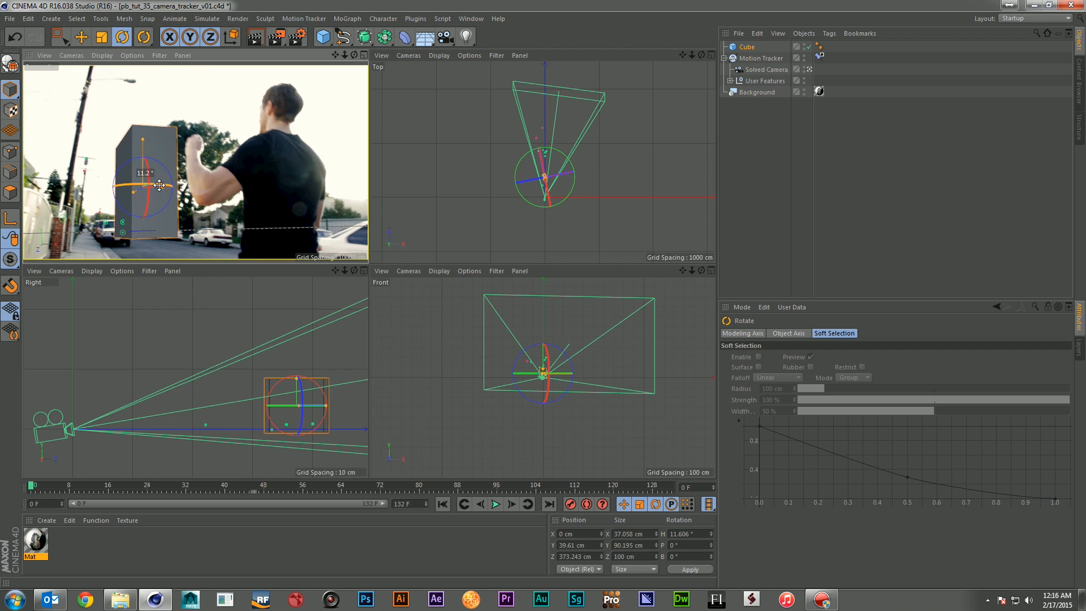
key(e)
drag(145, 147, 152, 160)
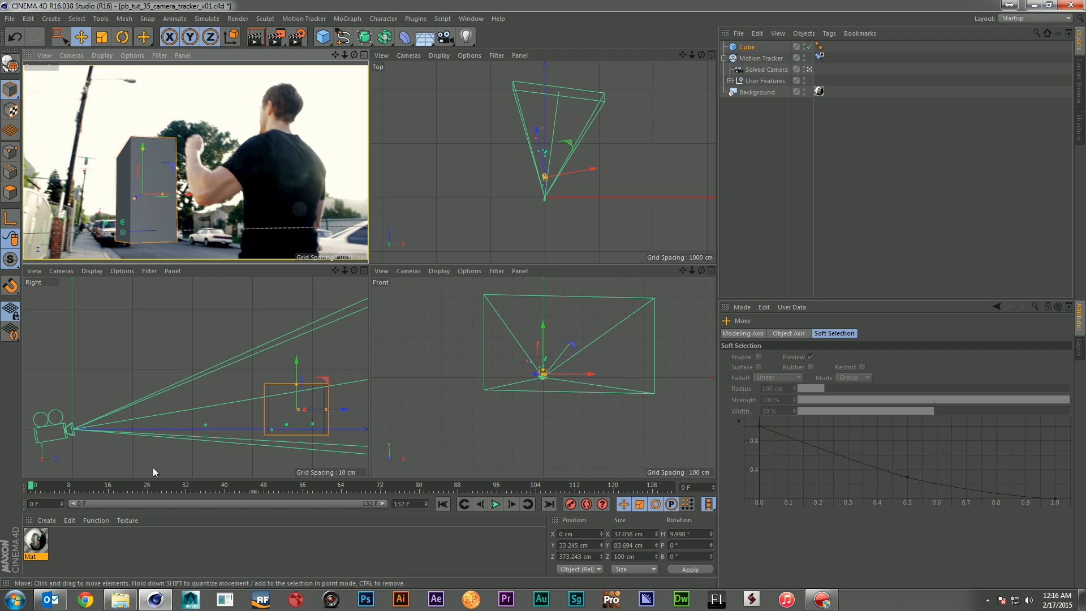
Step: Scrub through the footage to check how the cube follows the street, return to frame 0 and deselect the cube
drag(35, 487, 627, 490)
drag(678, 490, 2, 491)
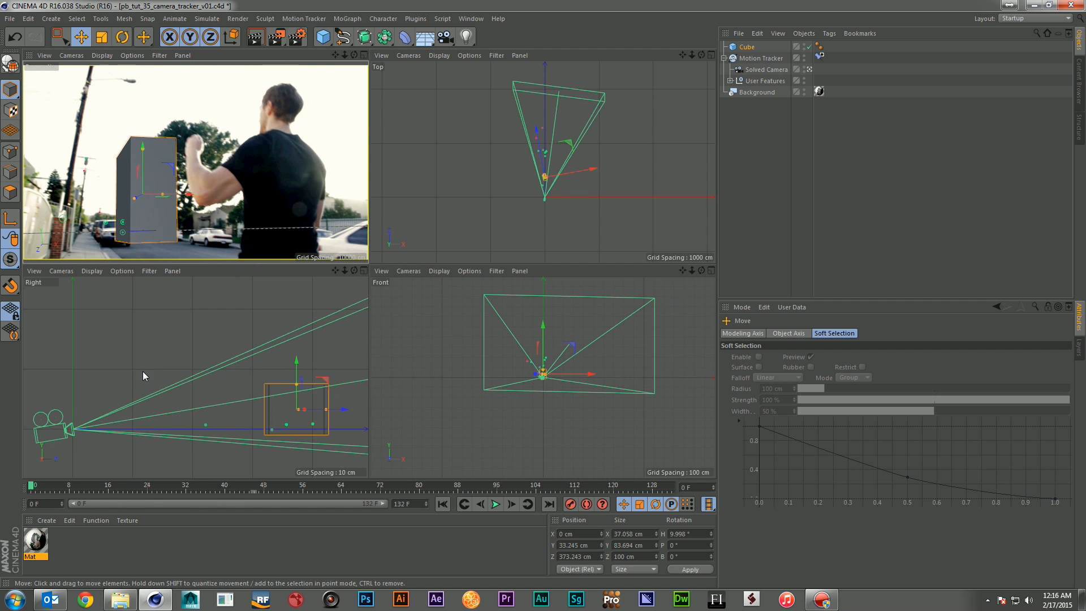
click(39, 489)
drag(45, 490, 1, 492)
click(753, 190)
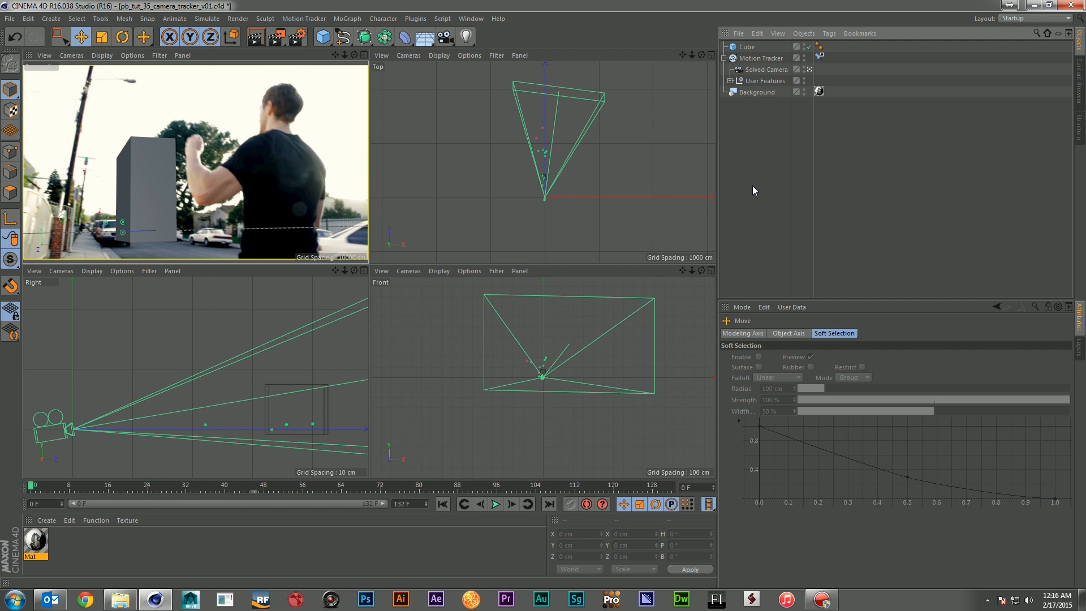